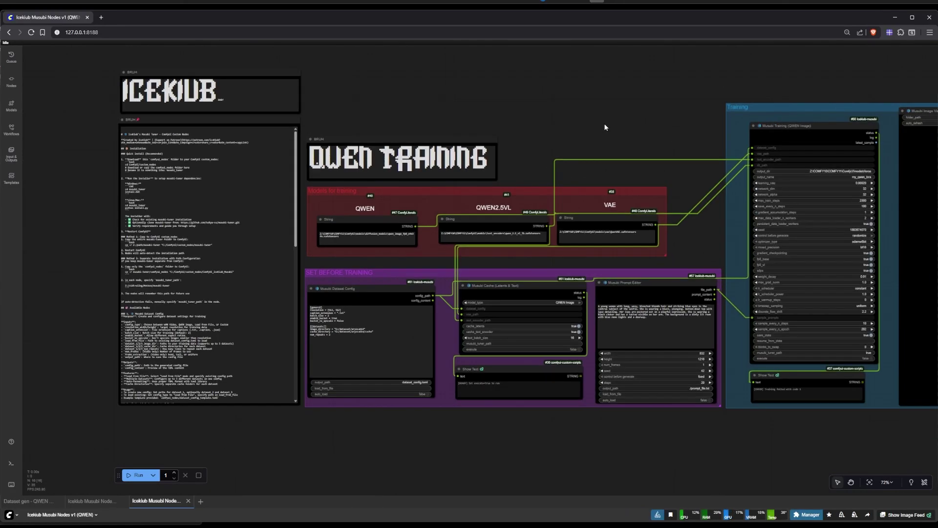
Examine the QWEN training workflow's model paths and its SET BEFORE TRAINING group
scroll(604, 123, up, 3)
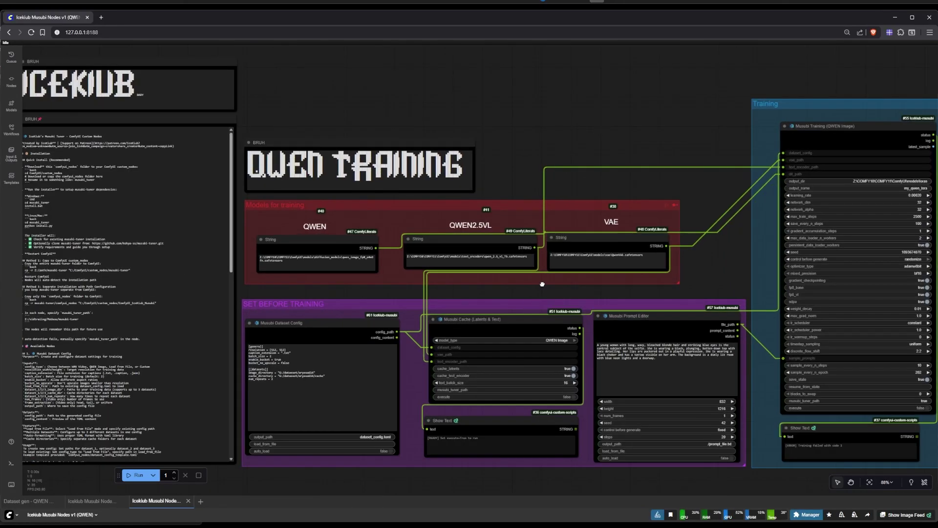
drag(542, 284, 505, 193)
scroll(454, 247, up, 1)
scroll(410, 267, up, 1)
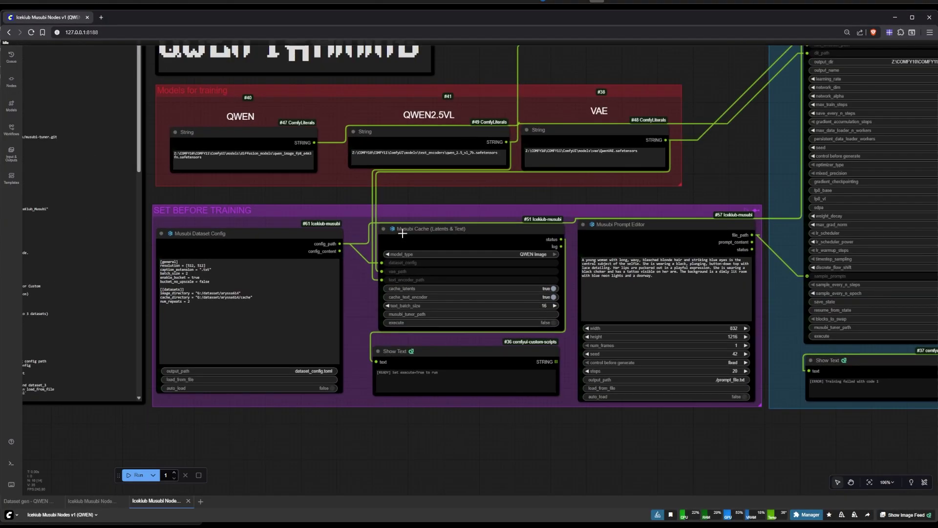
Switch to the Icekiub Musubi Nodes v1 (WAN22) workflow and look over its overall layout
click(95, 501)
scroll(360, 298, up, 2)
drag(517, 256, 704, 228)
scroll(510, 244, down, 1)
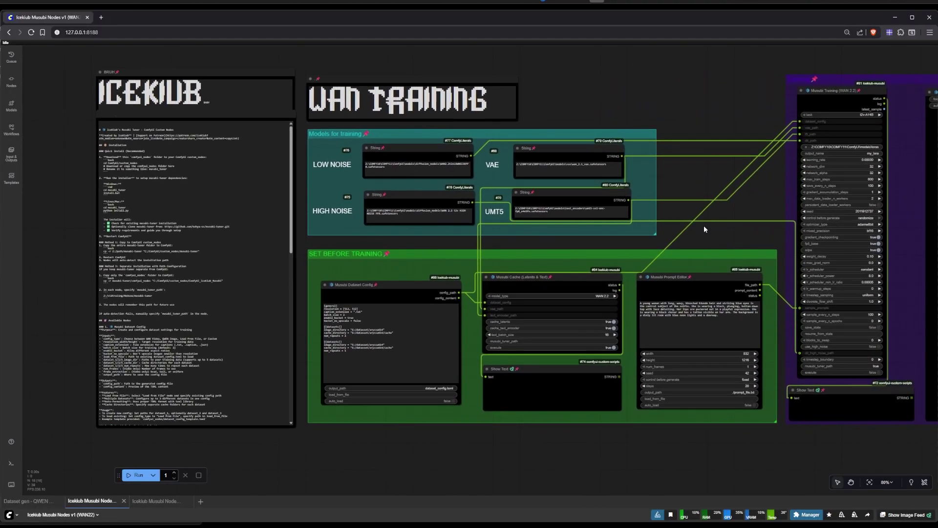
drag(419, 247, 394, 254)
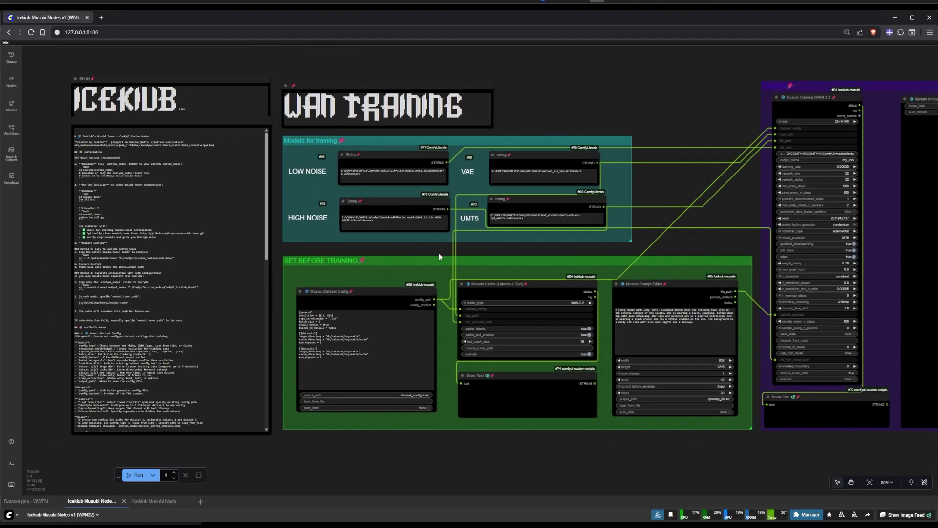
scroll(636, 416, right, 3)
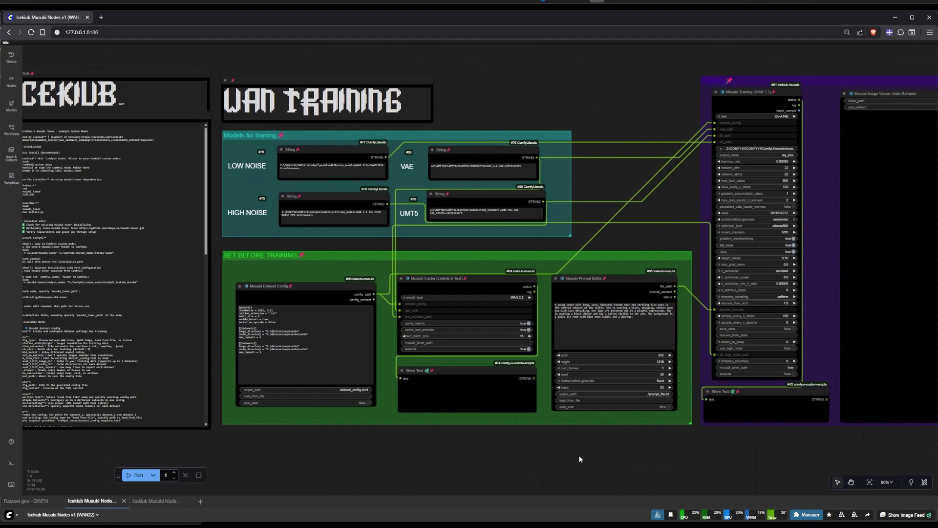
Examine the WAN workflow's SET BEFORE TRAINING group and how its nodes connect to the training node
scroll(541, 430, up, 2)
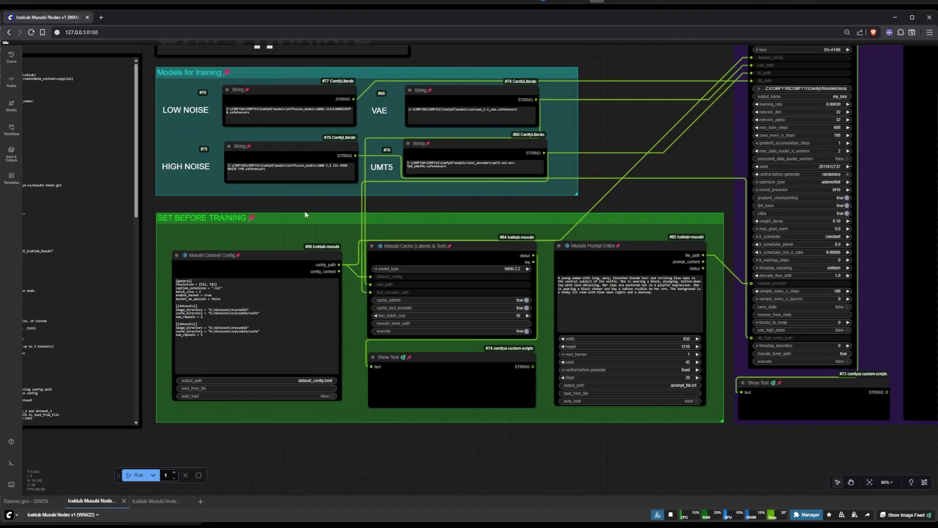
scroll(514, 76, up, 4)
scroll(265, 264, down, 3)
drag(265, 263, 405, 141)
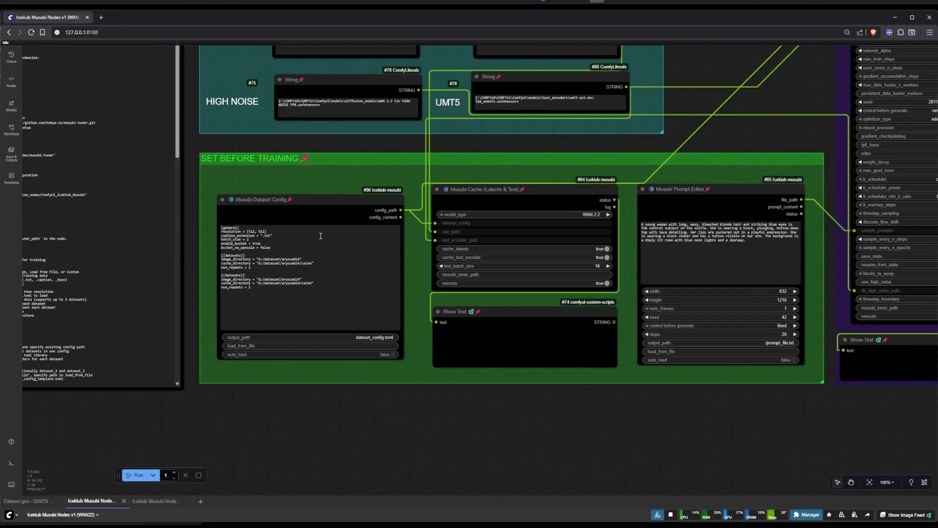
scroll(321, 236, up, 3)
scroll(381, 270, down, 6)
drag(503, 383, 443, 403)
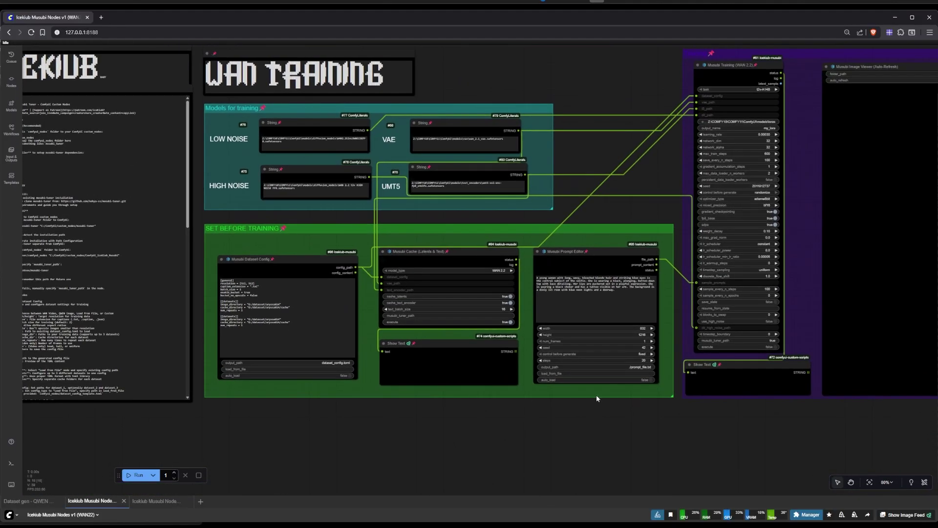
scroll(598, 256, down, 2)
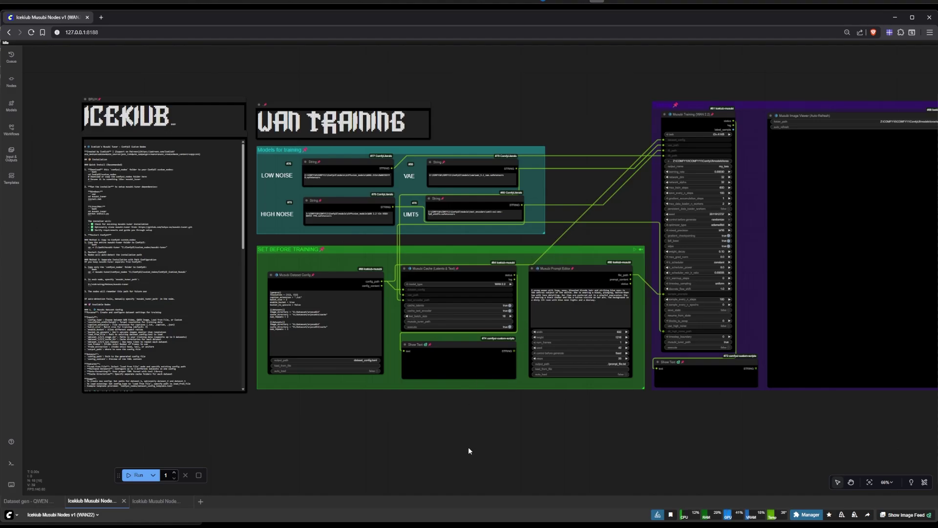
drag(488, 428, 477, 447)
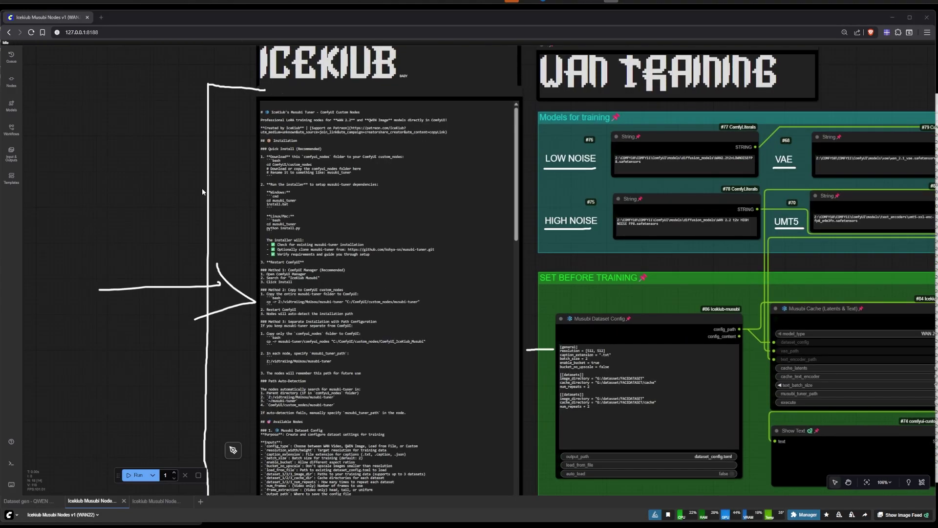
Examine the Musubi Tuner installation notes beside the WAN training workflow
drag(202, 192, 208, 239)
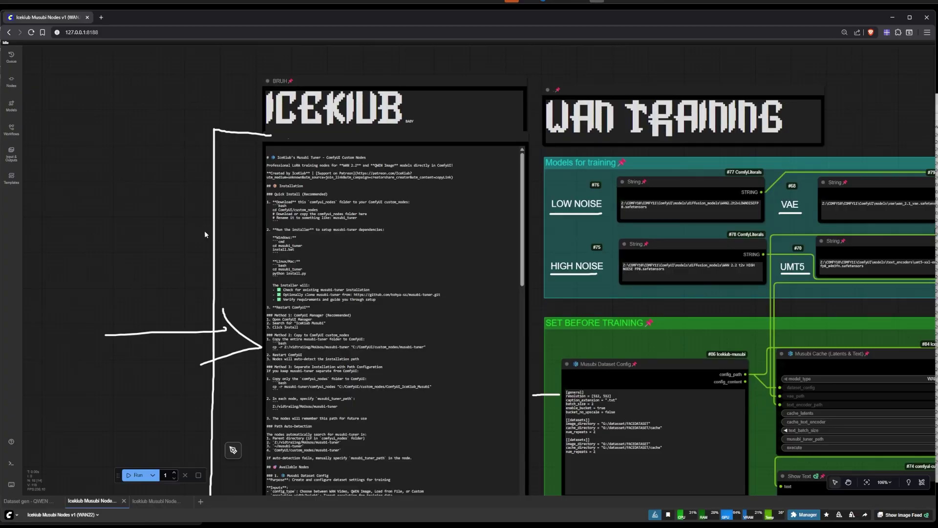
scroll(223, 245, down, 2)
drag(212, 281, 174, 188)
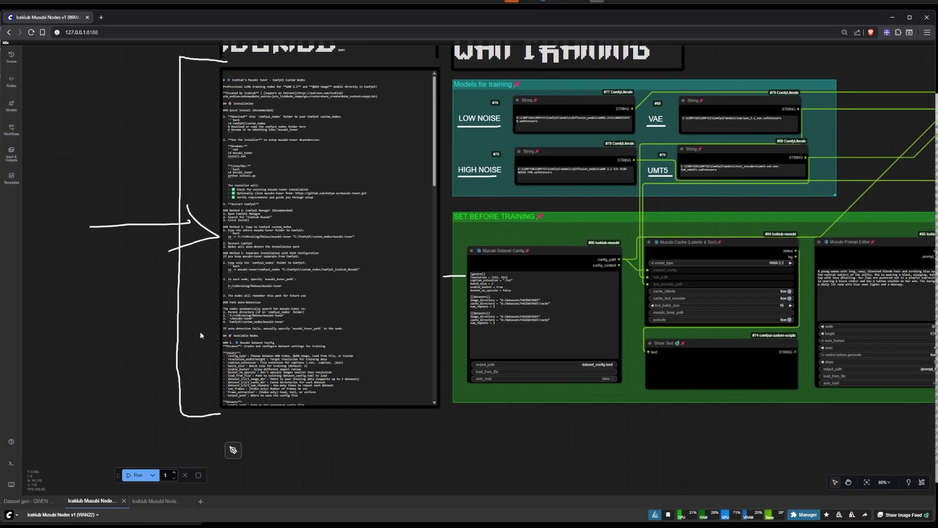
scroll(157, 216, up, 3)
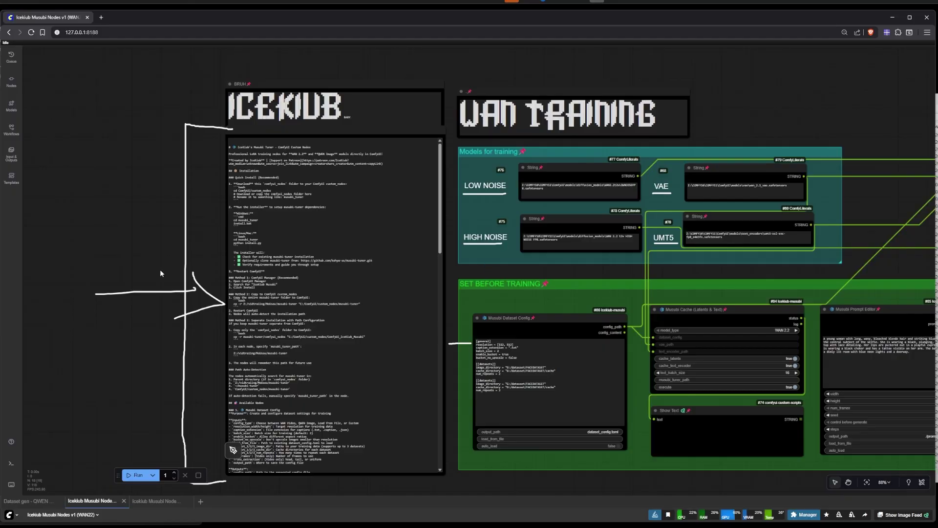
drag(163, 271, 93, 250)
scroll(745, 229, right, 3)
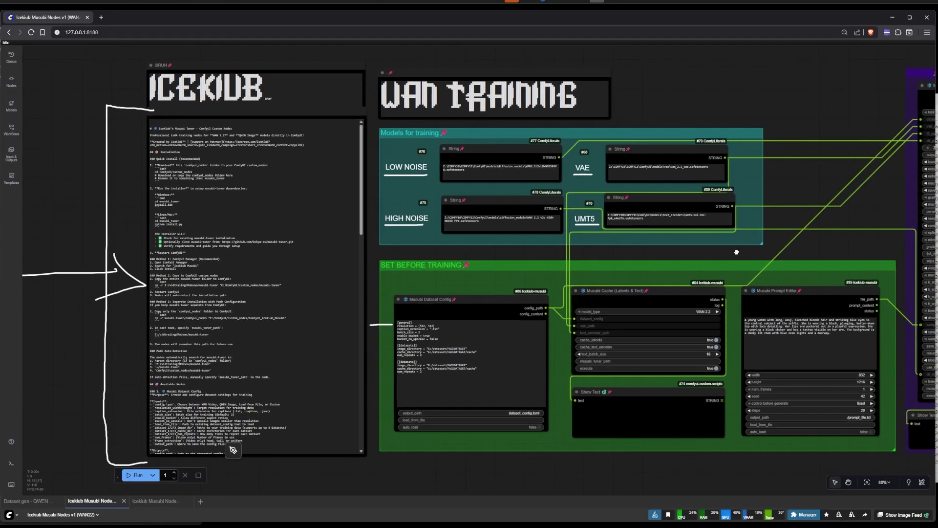
Review the low noise, high noise, VAE and UMT5 file paths in the Models for training group
scroll(683, 213, up, 4)
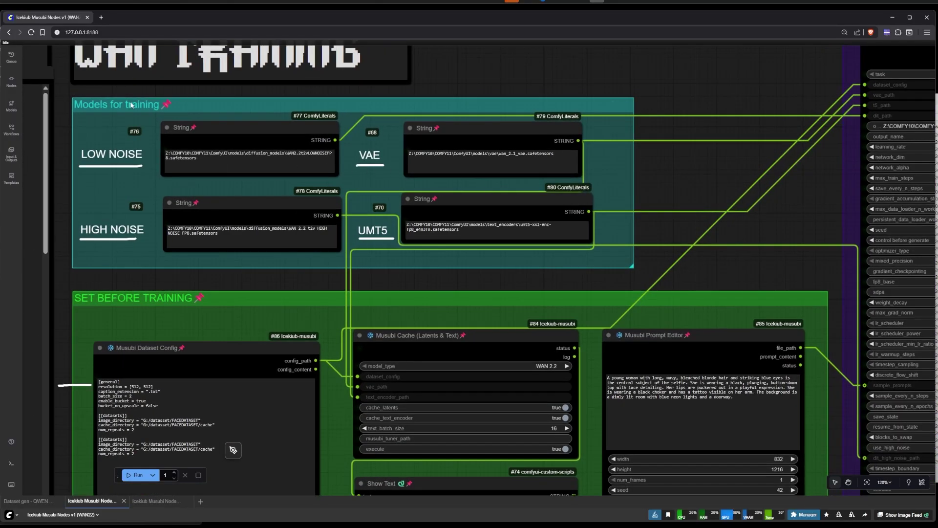
scroll(88, 91, up, 3)
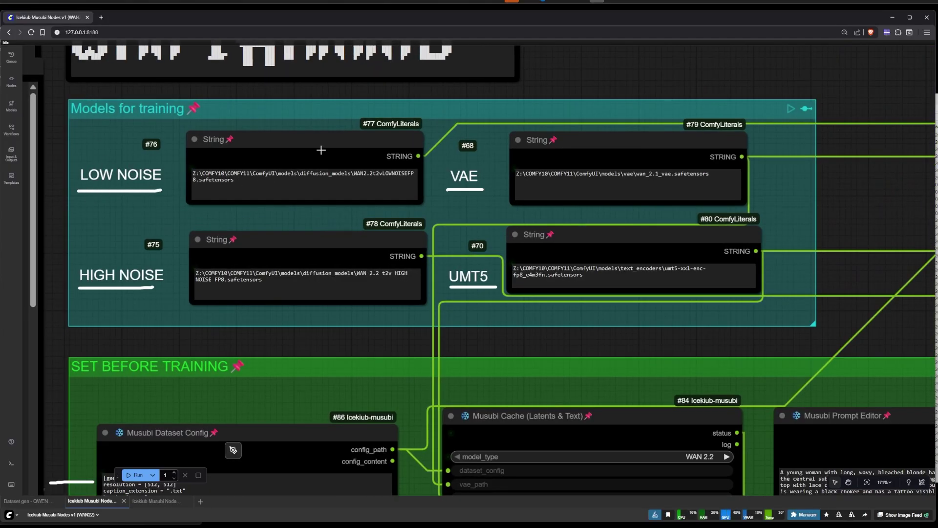
scroll(319, 151, up, 1)
scroll(310, 178, down, 1)
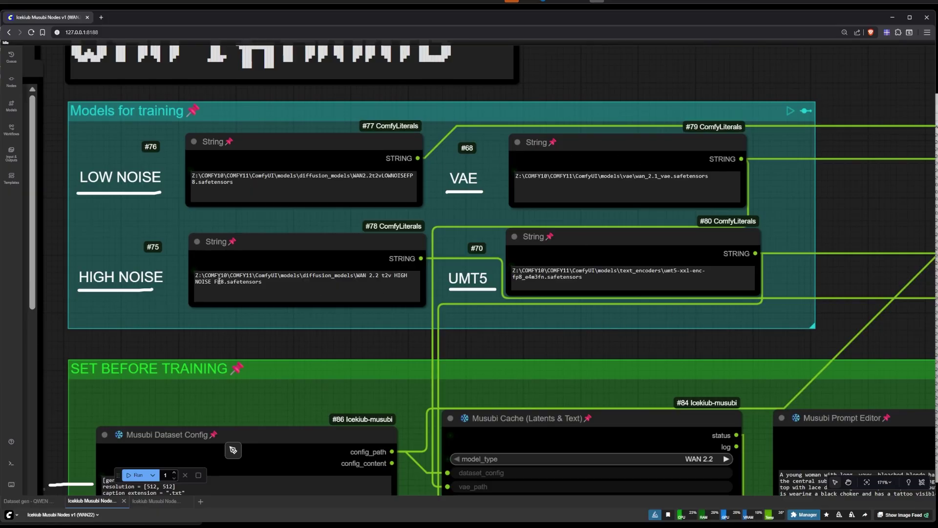
scroll(288, 335, down, 1)
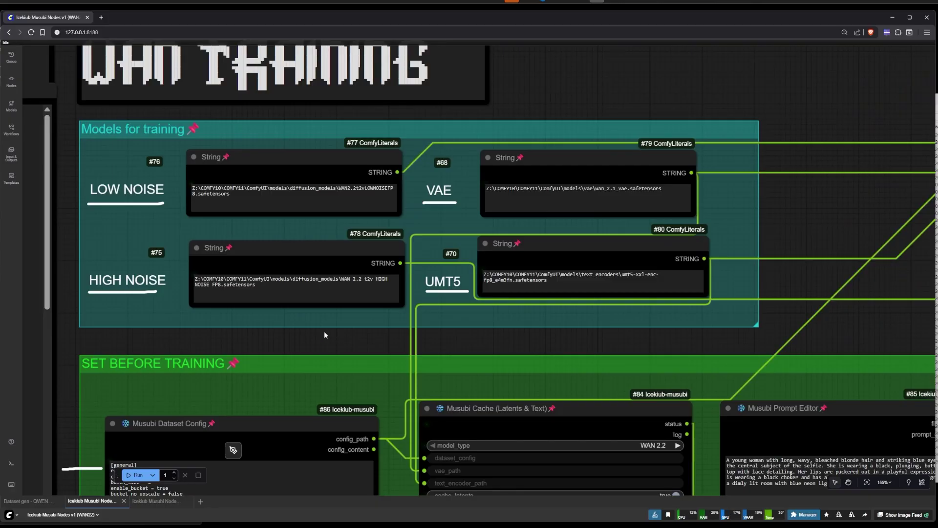
scroll(324, 335, down, 5)
Review the two resolution values in the Musubi Dataset Config node
drag(307, 350, 231, 183)
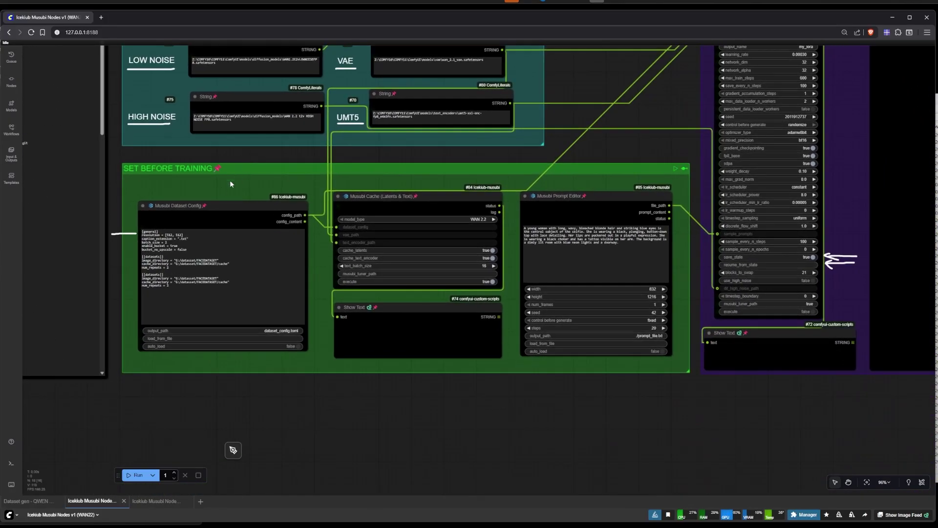
scroll(111, 318, up, 9)
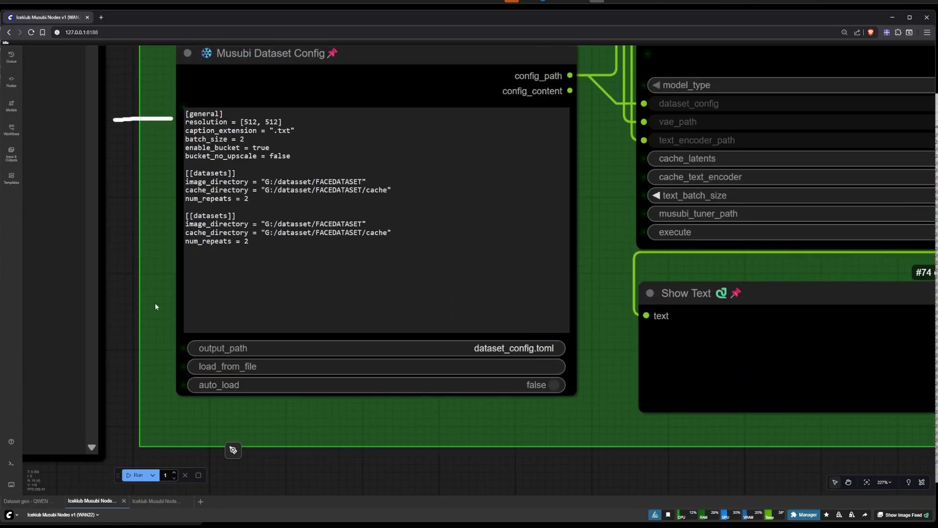
click(228, 123)
drag(245, 122, 270, 122)
click(274, 122)
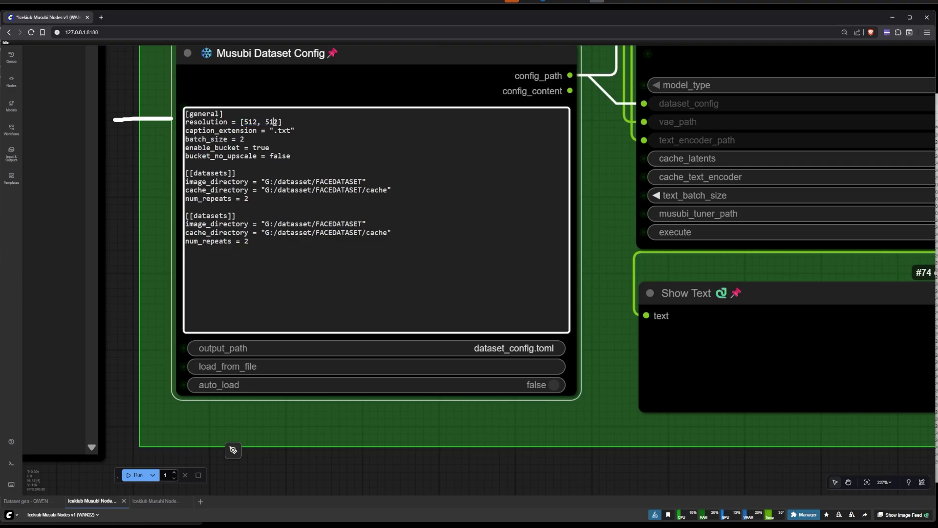
double_click(247, 122)
double_click(267, 122)
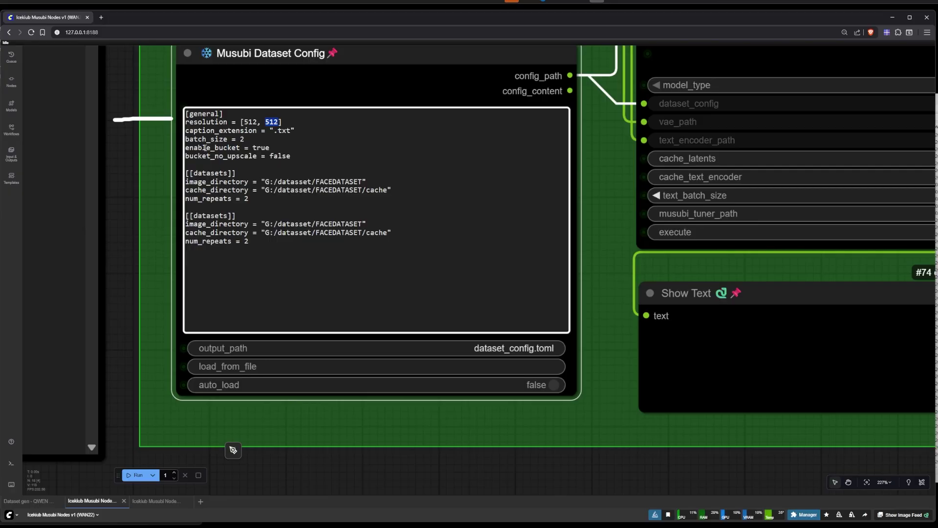
Review the batch size and the two bucket settings in the dataset configuration's general section
double_click(241, 139)
click(261, 139)
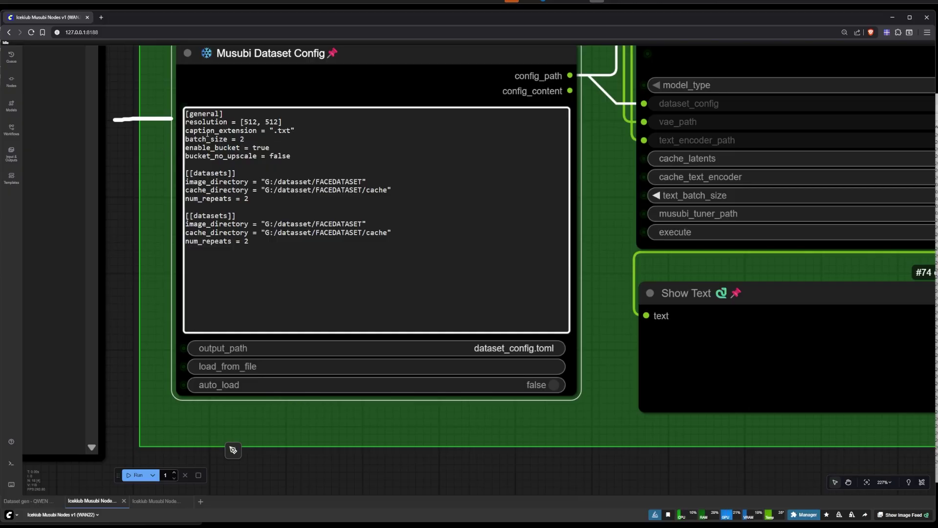
drag(245, 139, 240, 139)
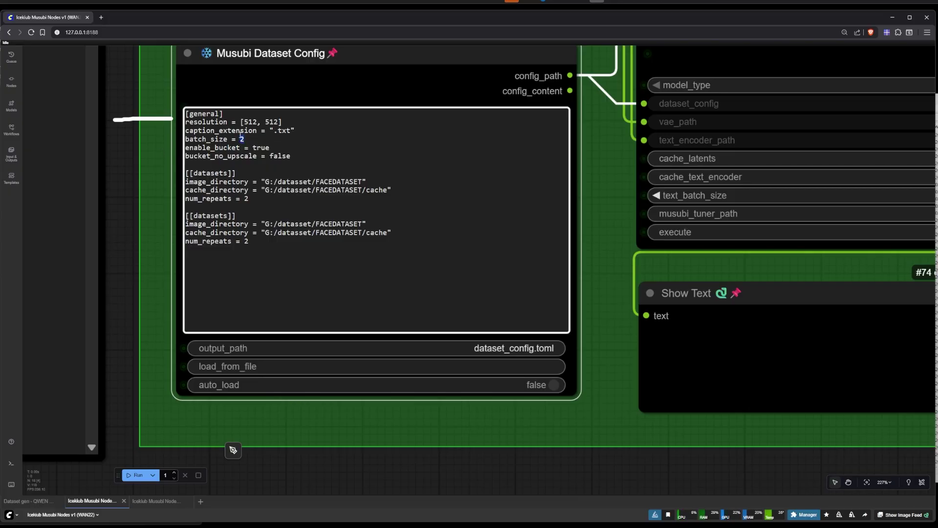
click(259, 139)
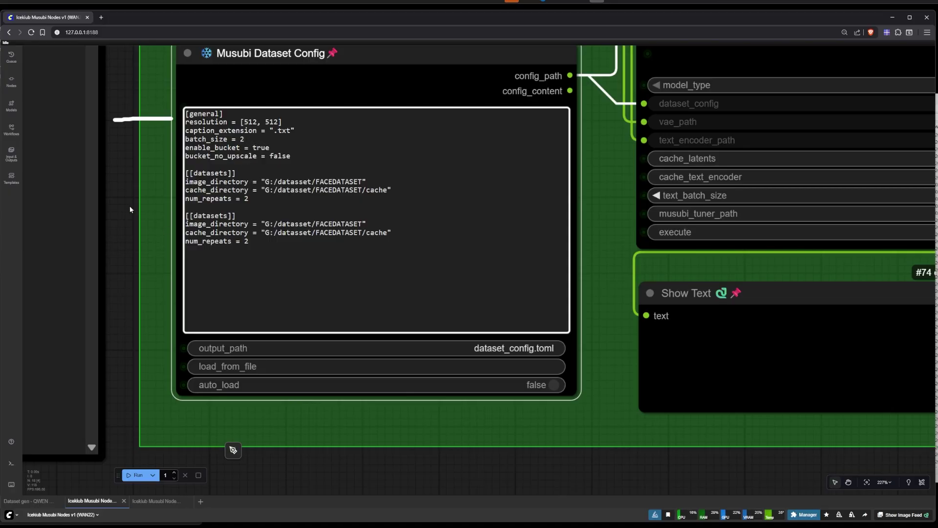
click(154, 174)
drag(152, 156, 228, 147)
drag(361, 146, 261, 143)
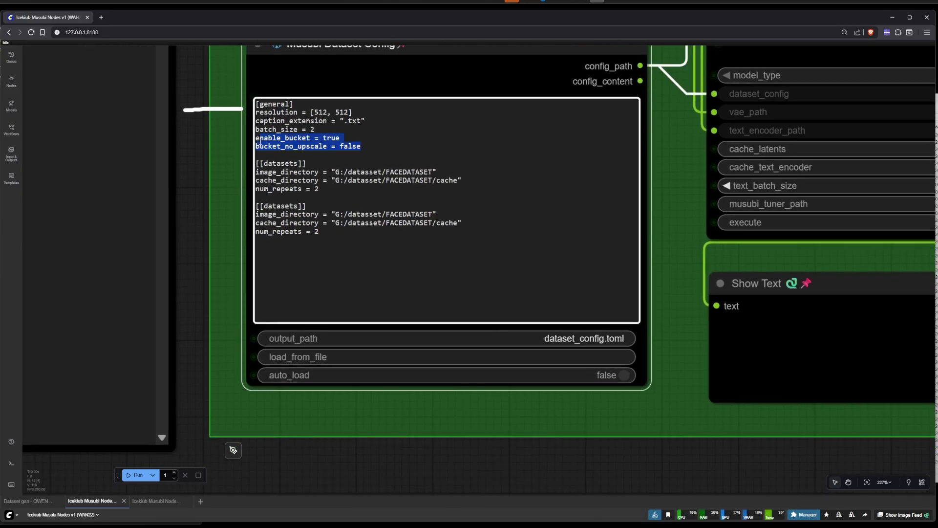
Review the image directory path in the first datasets block
click(339, 173)
mouse_move(430, 173)
mouse_down()
mouse_move(334, 181)
mouse_move(435, 172)
mouse_up()
click(400, 171)
click(439, 172)
scroll(443, 173, up, 3)
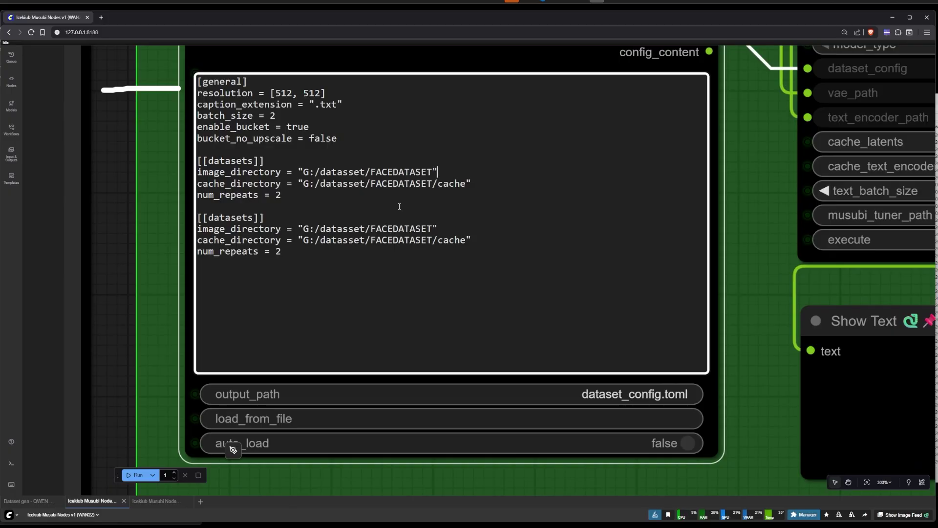
Delete the second [[datasets]] block from the Musubi Dataset Config text
drag(284, 252, 203, 232)
click(304, 240)
drag(296, 251, 198, 218)
key(BackSpace)
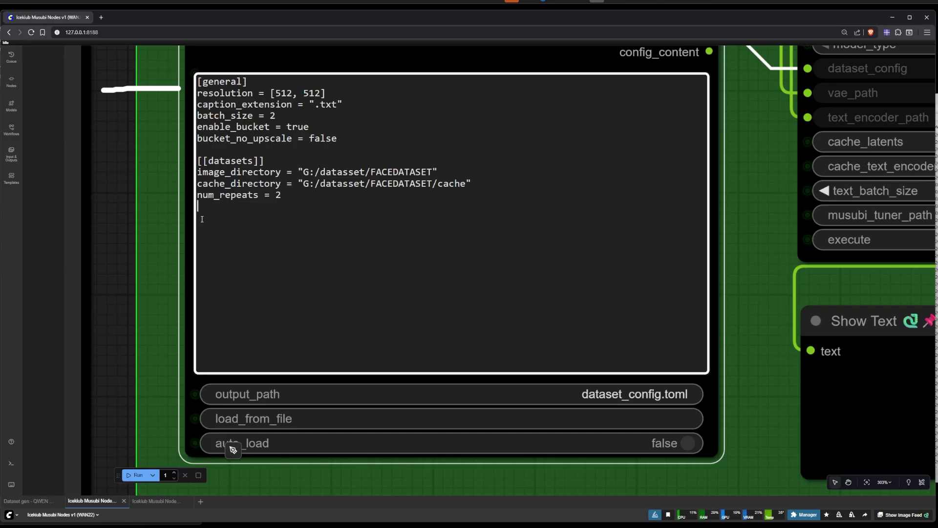
Review the cache directory and num_repeats entries of the remaining datasets block
scroll(177, 232, down, 3)
scroll(167, 236, down, 1)
scroll(165, 237, up, 1)
drag(153, 236, 119, 218)
click(218, 191)
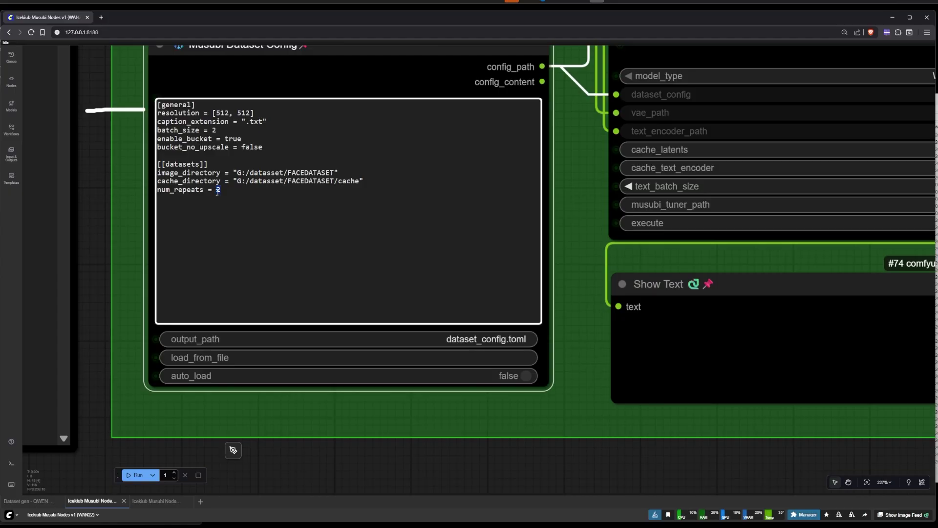
click(288, 181)
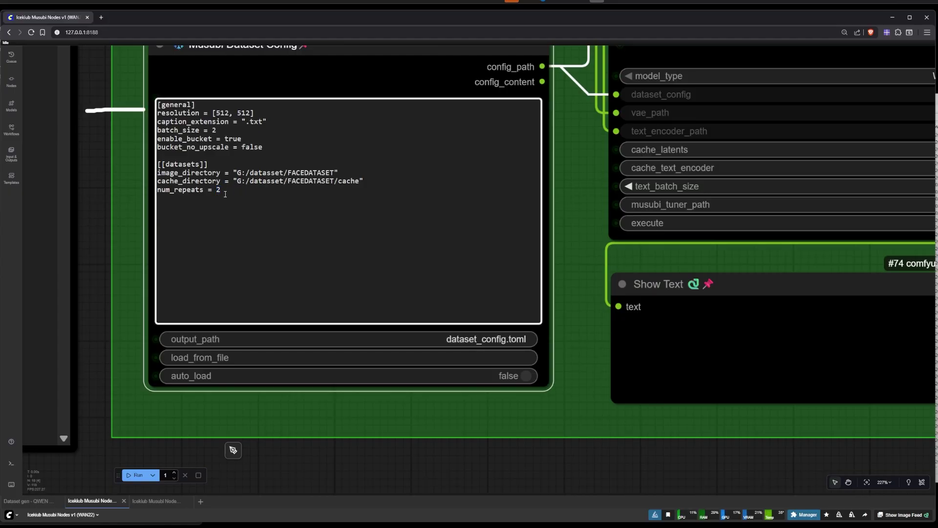
scroll(130, 197, up, 3)
scroll(133, 196, down, 4)
scroll(143, 194, up, 2)
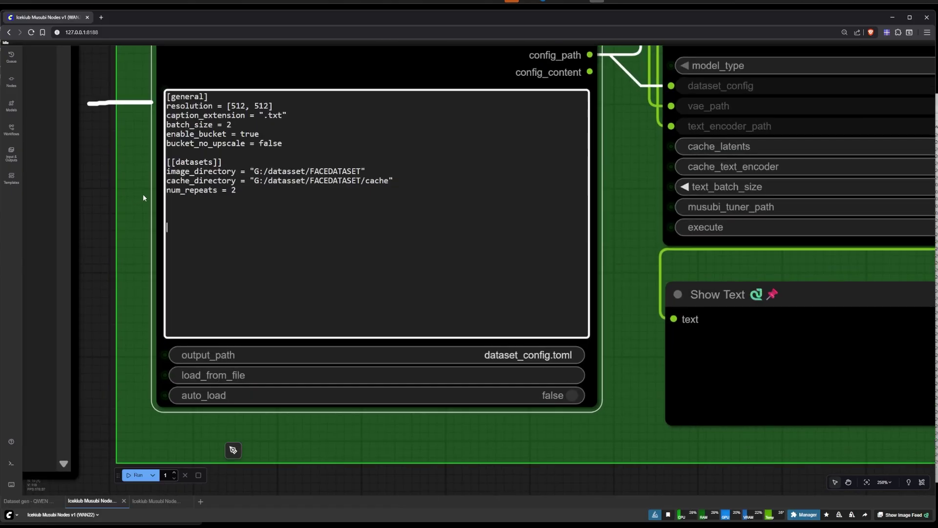
double_click(234, 191)
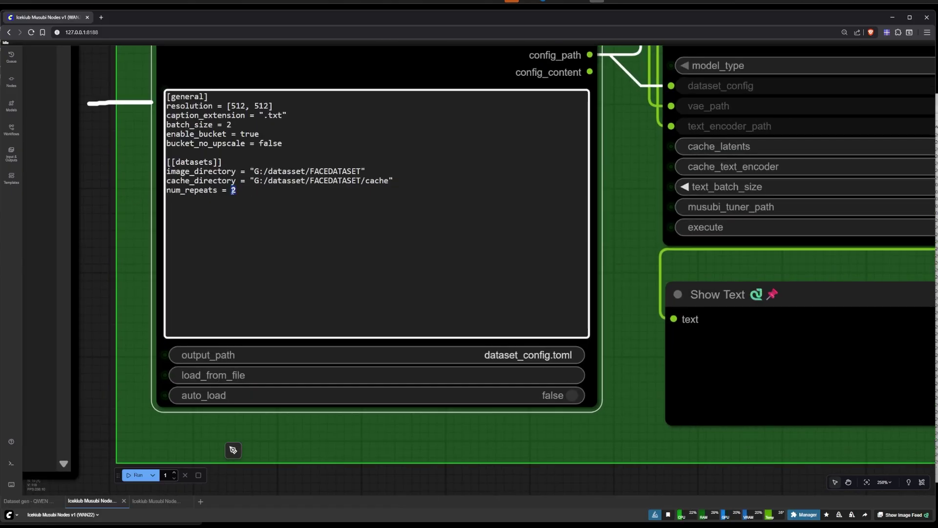
click(250, 199)
click(178, 218)
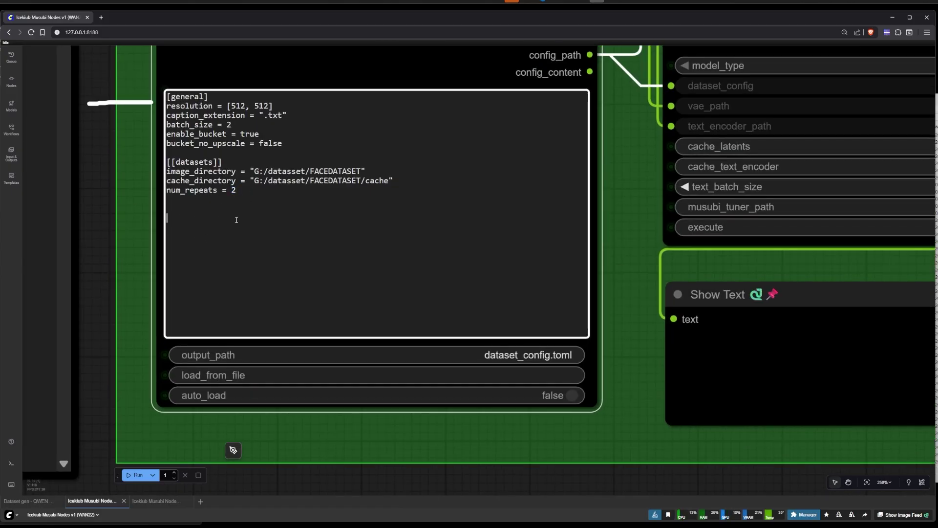
click(188, 209)
drag(244, 190, 194, 190)
click(258, 194)
scroll(300, 193, down, 2)
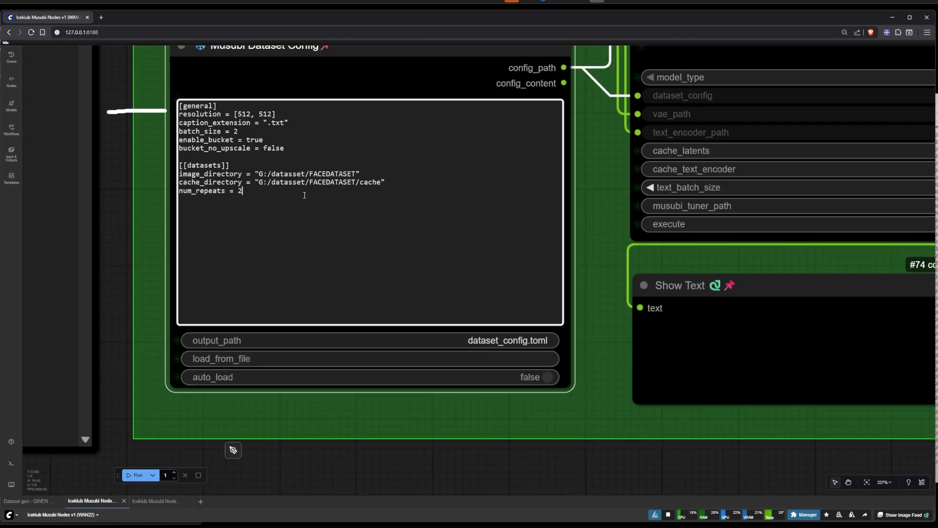
double_click(245, 192)
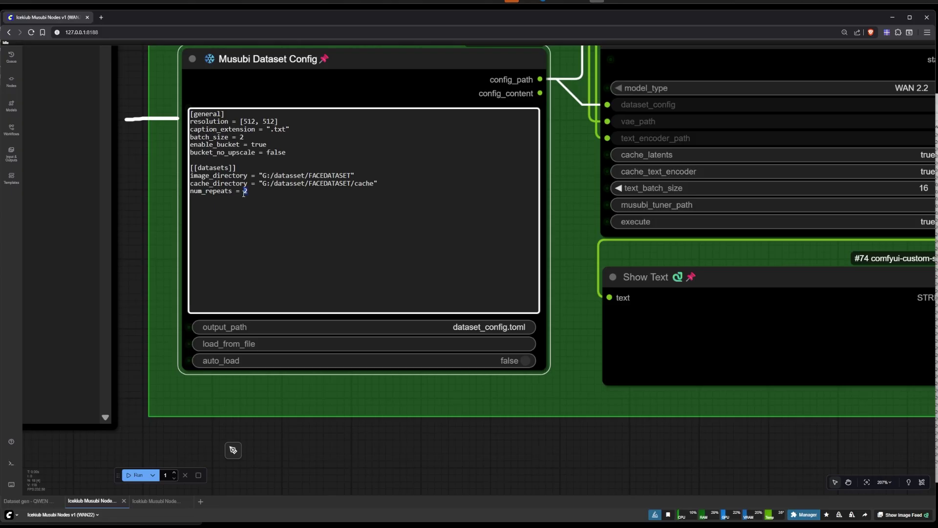
scroll(157, 197, down, 4)
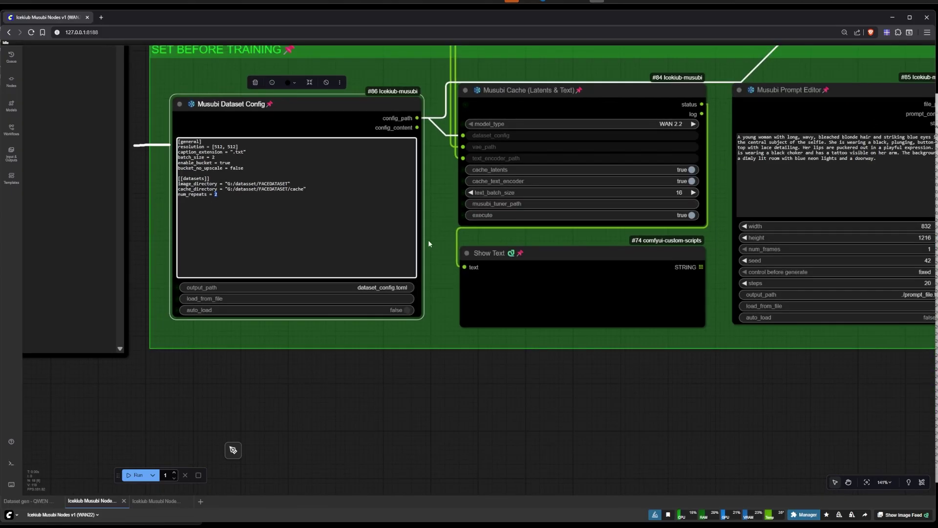
Examine the Musubi Cache (Latents & Text) node's model type, caching options and execute setting
scroll(280, 185, up, 4)
scroll(279, 181, down, 4)
drag(439, 193, 280, 197)
scroll(493, 88, up, 2)
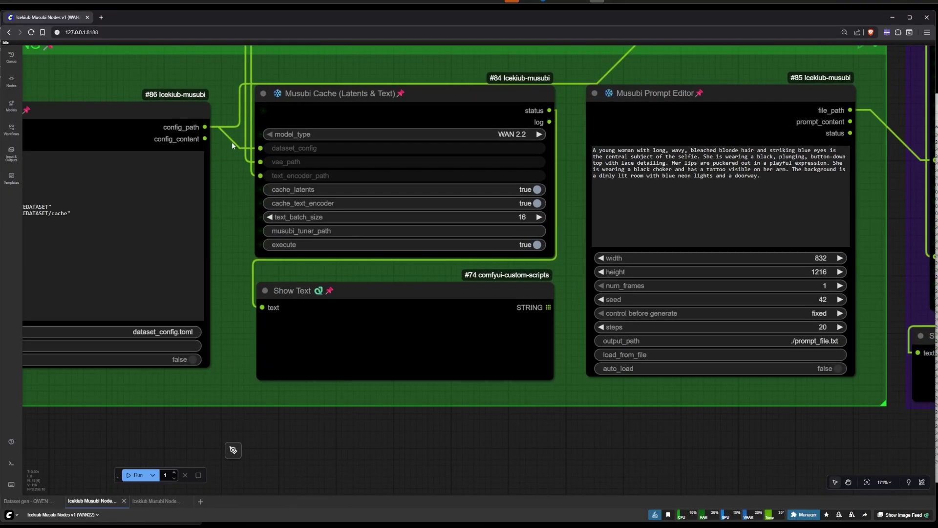
scroll(565, 139, up, 2)
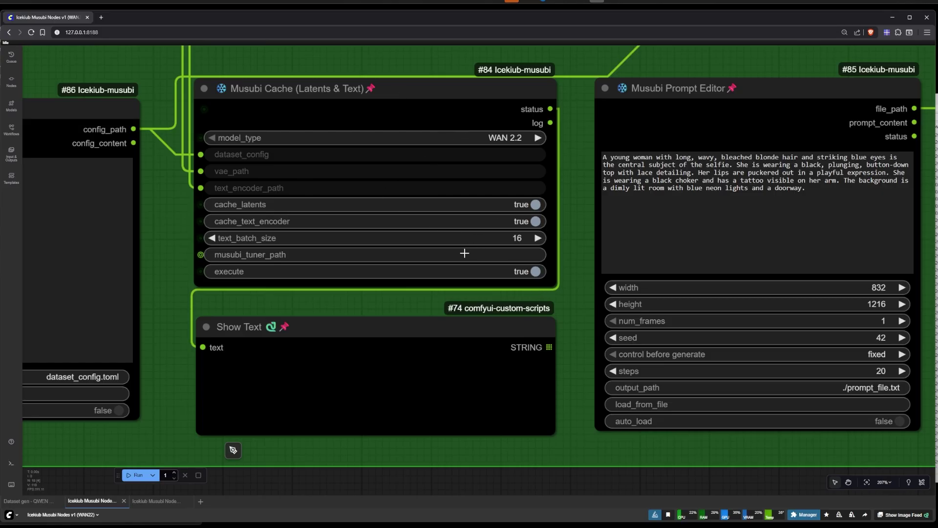
Check the Musubi Cache node's execute toggle and model_type choices, keeping execute enabled and WAN 2.2 selected
click(536, 272)
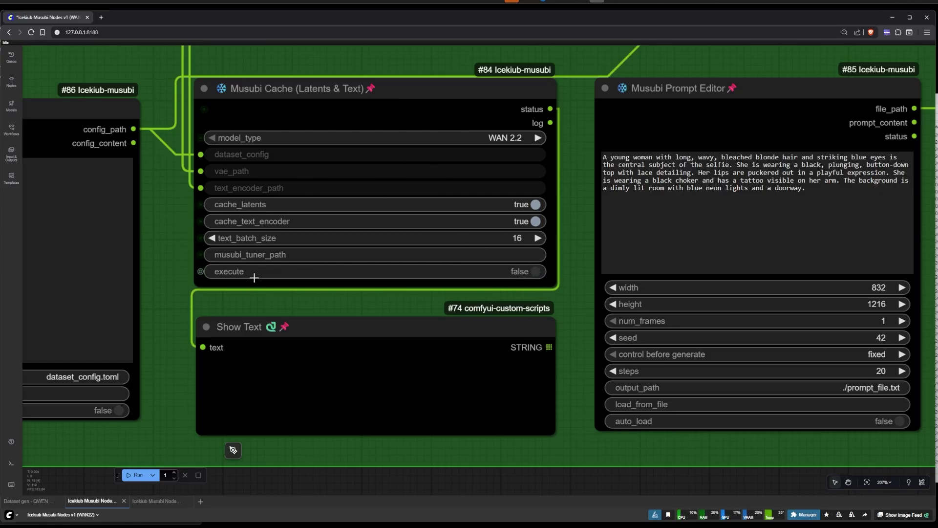
click(536, 274)
scroll(556, 271, down, 4)
drag(526, 429, 403, 428)
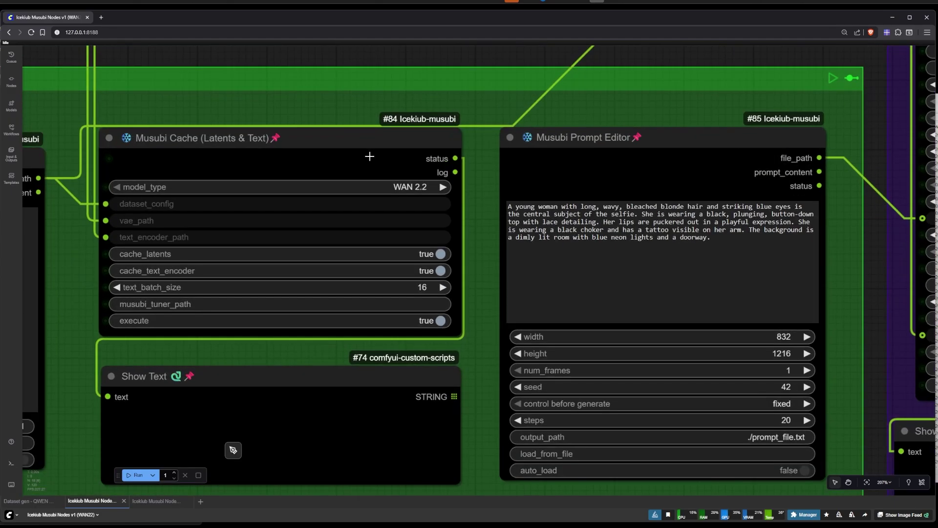
scroll(370, 157, up, 4)
click(410, 181)
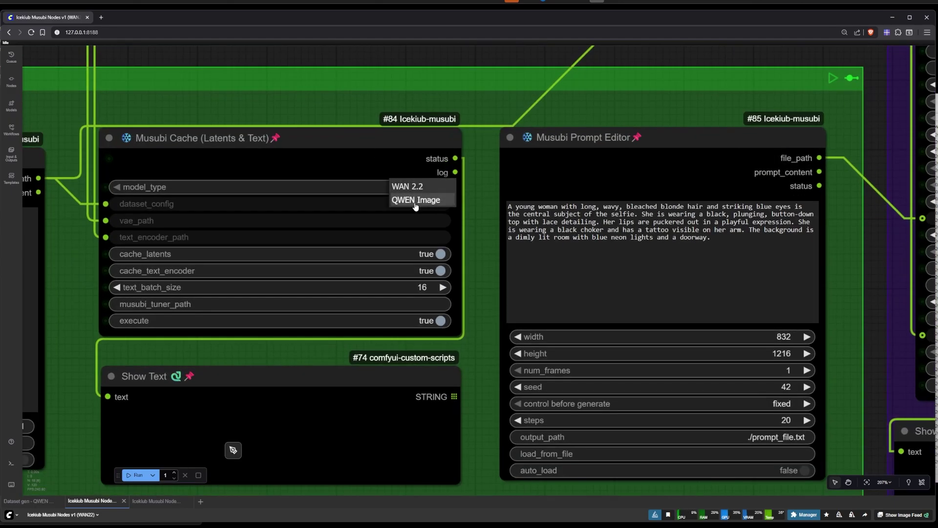
click(375, 158)
click(375, 158)
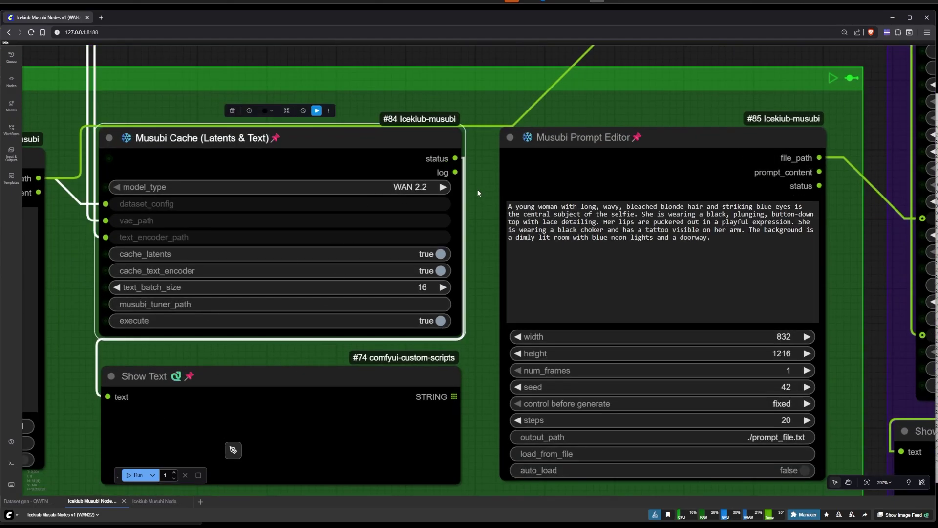
Review the sample prompt text in the Musubi Prompt Editor node
scroll(554, 313, down, 5)
scroll(733, 249, up, 2)
scroll(677, 278, up, 2)
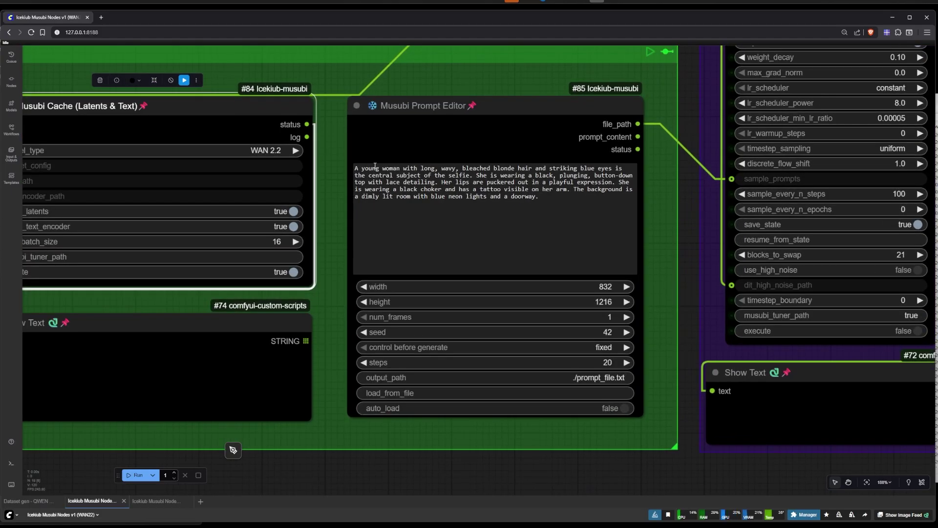
drag(376, 168, 498, 201)
click(551, 203)
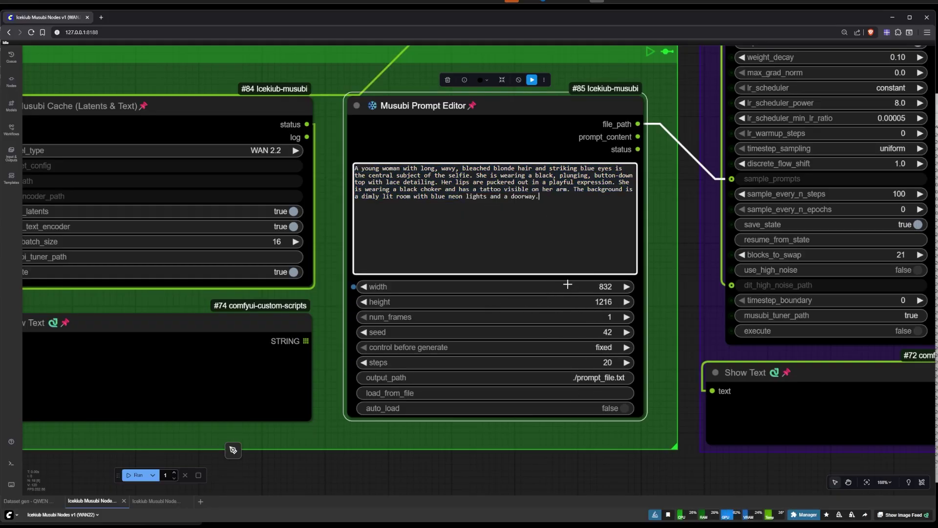
Examine the Musubi Prompt Editor's generation settings and its file_path connection to the training node's sample_prompts input
scroll(578, 304, down, 2)
drag(670, 296, 591, 318)
scroll(579, 333, up, 1)
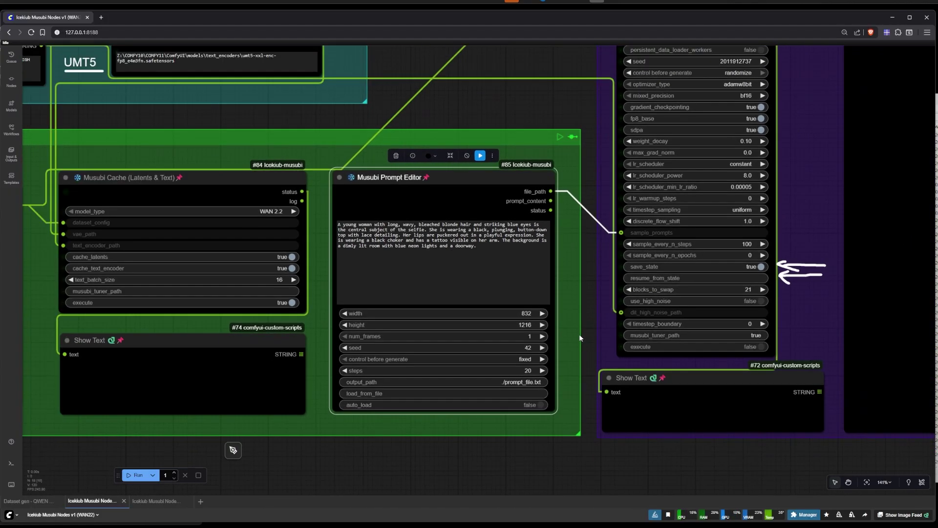
drag(585, 280, 608, 296)
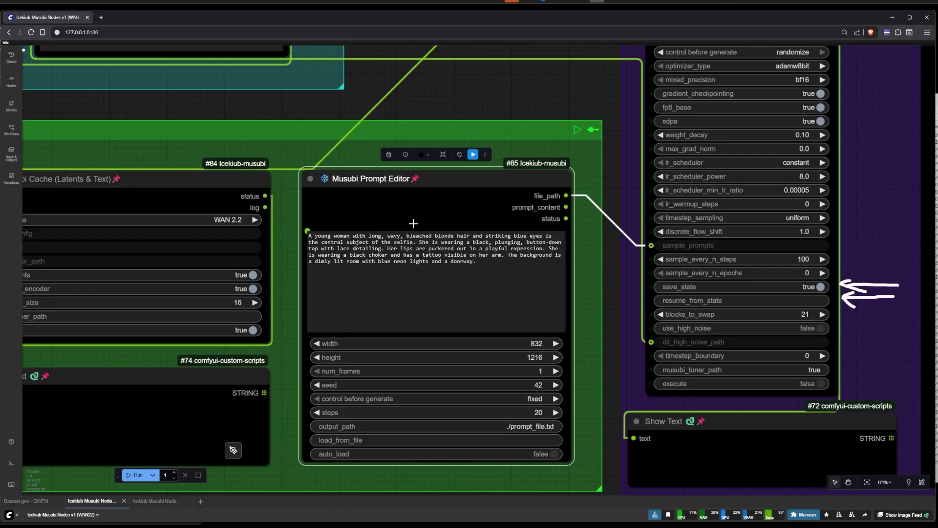
scroll(496, 270, down, 6)
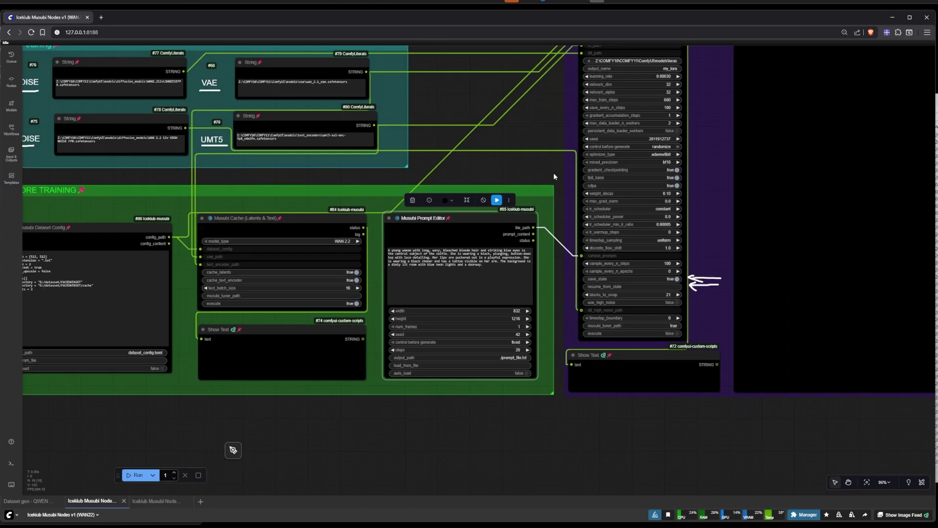
scroll(728, 211, up, 6)
scroll(657, 335, up, 2)
scroll(658, 334, up, 2)
scroll(578, 331, down, 4)
scroll(432, 334, up, 2)
drag(402, 323, 588, 307)
scroll(586, 315, down, 3)
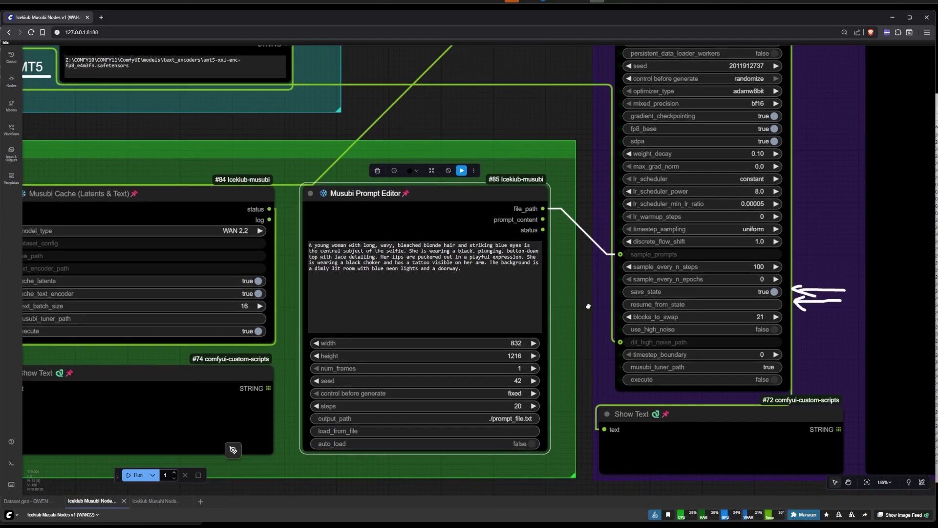
scroll(592, 309, down, 4)
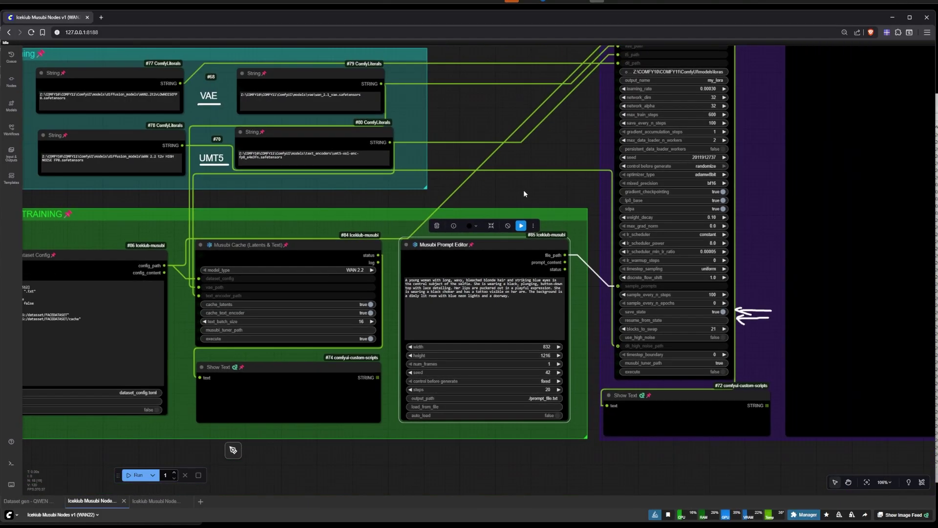
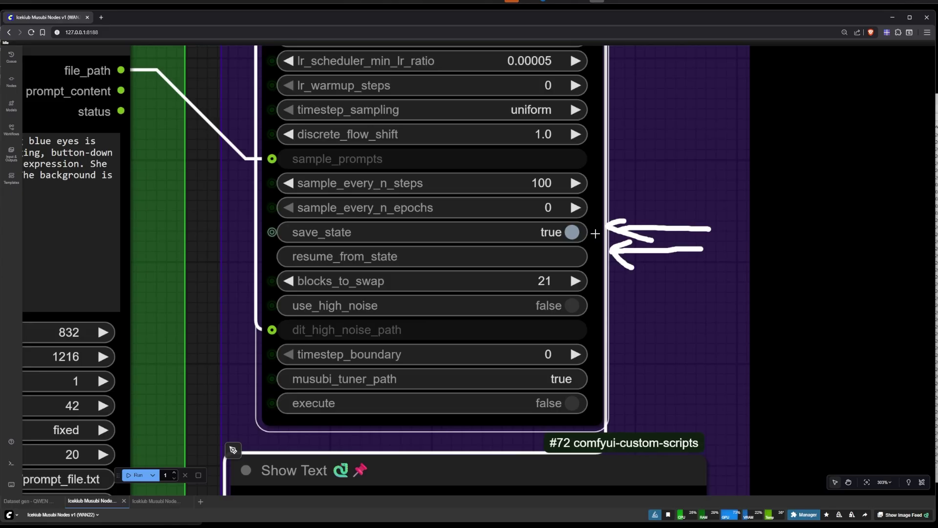
Review the training node's sampling, save_state and blocks_to_swap settings, and try use_high_noise on before switching it back off
scroll(675, 271, down, 2)
scroll(693, 290, up, 4)
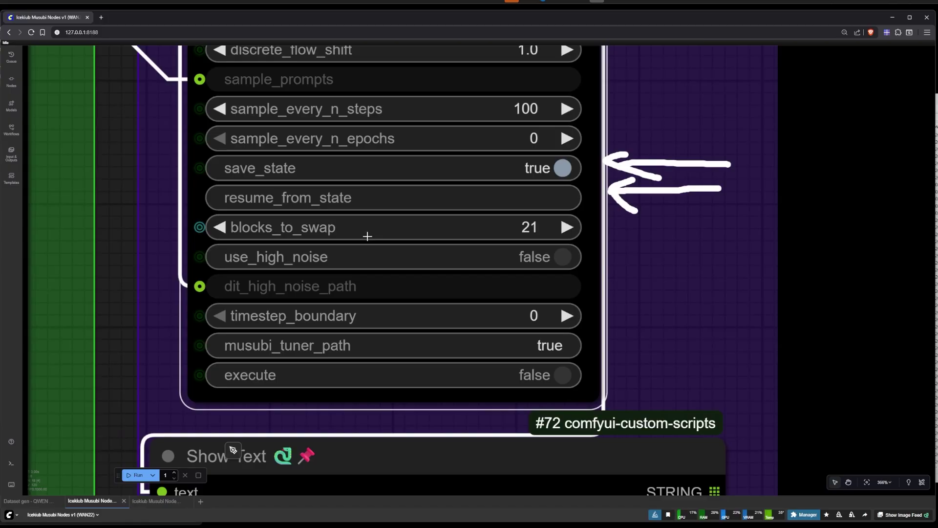
scroll(814, 287, down, 2)
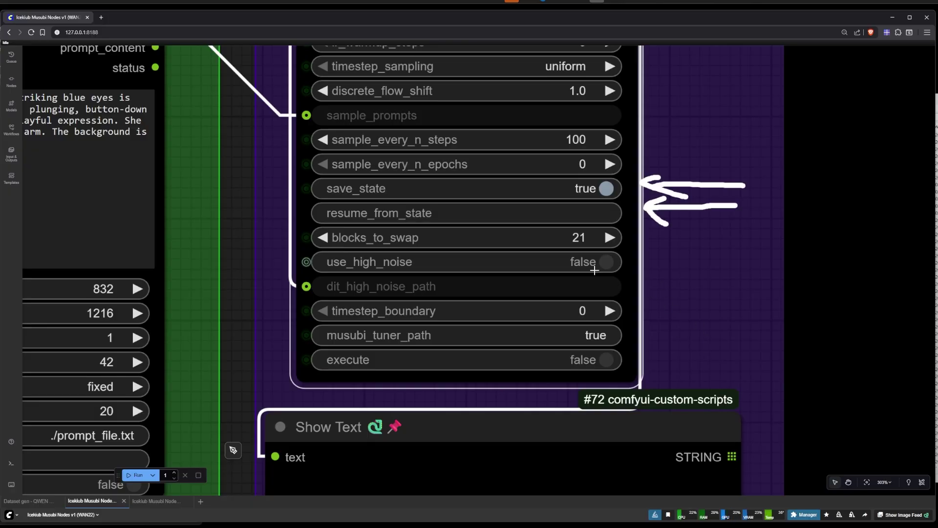
click(608, 263)
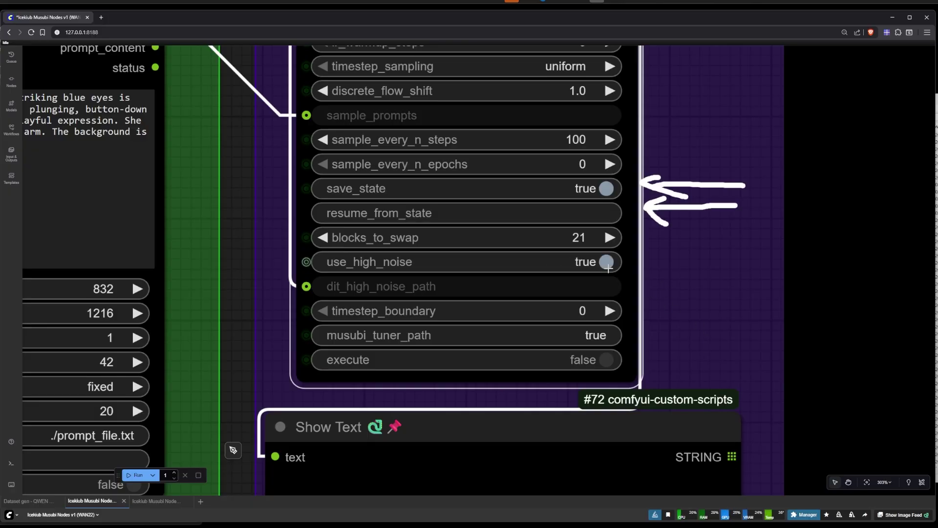
click(608, 264)
Enable execute on the Musubi Training (WAN 2.2) node and clear its musubi_tuner_path value
scroll(682, 293, down, 3)
drag(735, 313, 637, 302)
click(524, 331)
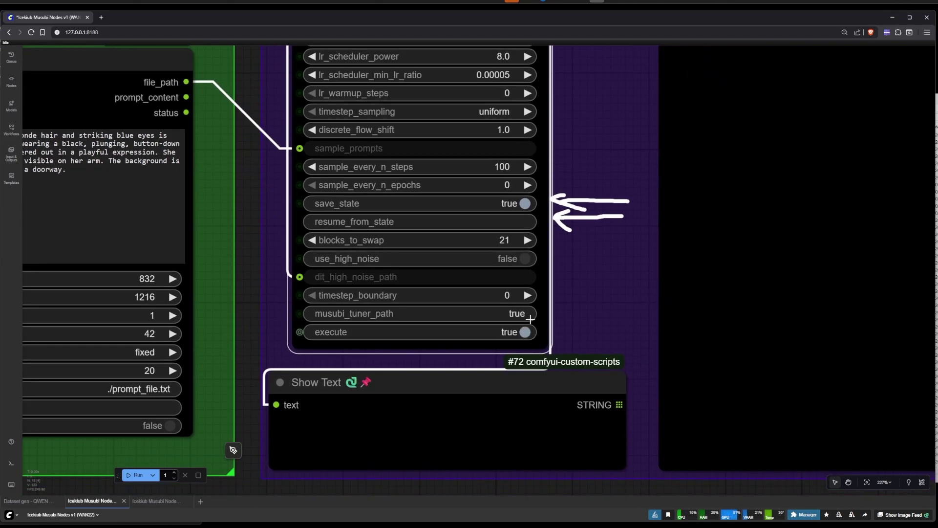
click(519, 313)
scroll(589, 324, down, 3)
scroll(586, 324, down, 4)
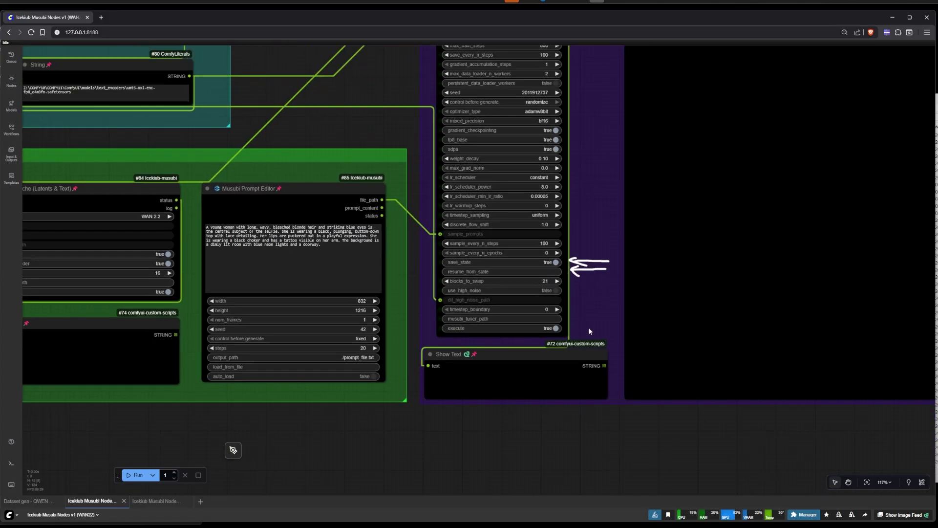
Set the Musubi Training (WAN 2.2) node's timestep_boundary to 875
scroll(589, 327, up, 5)
click(521, 301)
text(875)
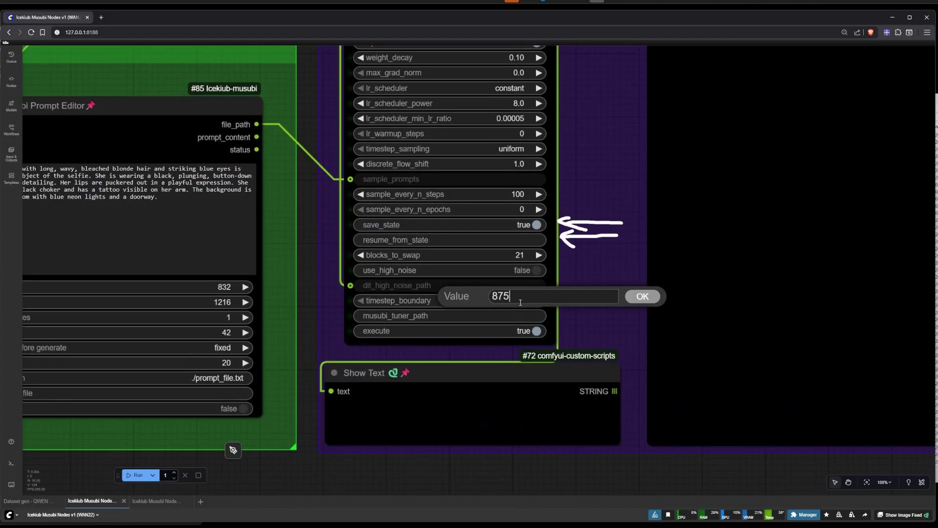
key(Return)
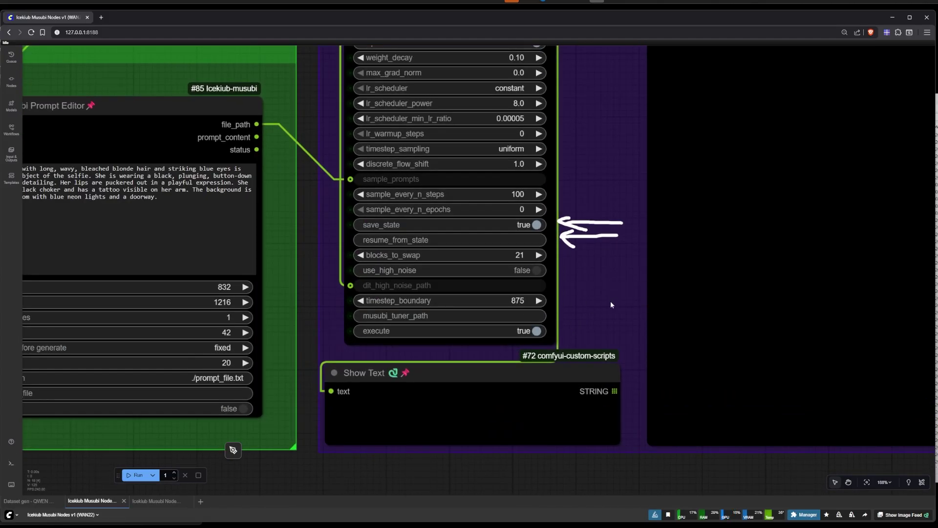
Review the model, cache, prompt and training nodes of the WAN workflow as a whole
scroll(615, 303, down, 12)
scroll(576, 410, up, 3)
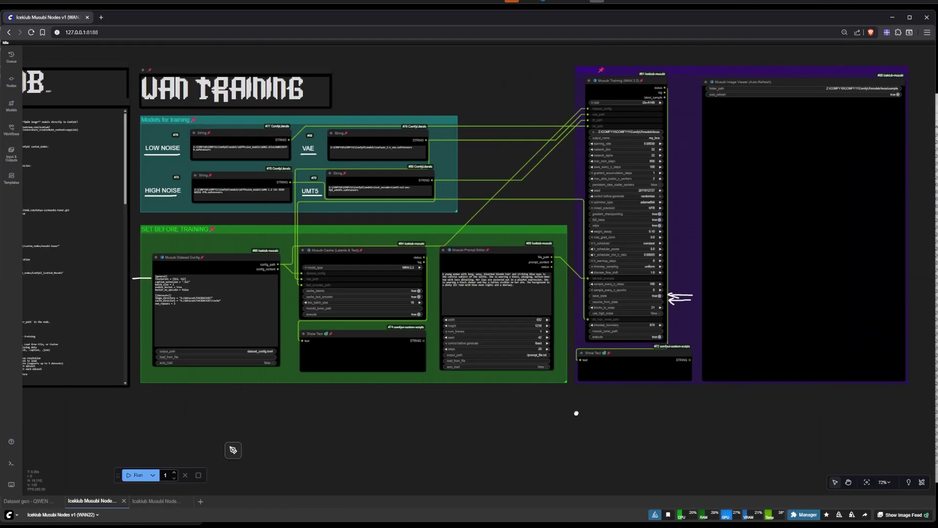
scroll(581, 409, up, 2)
scroll(580, 409, up, 3)
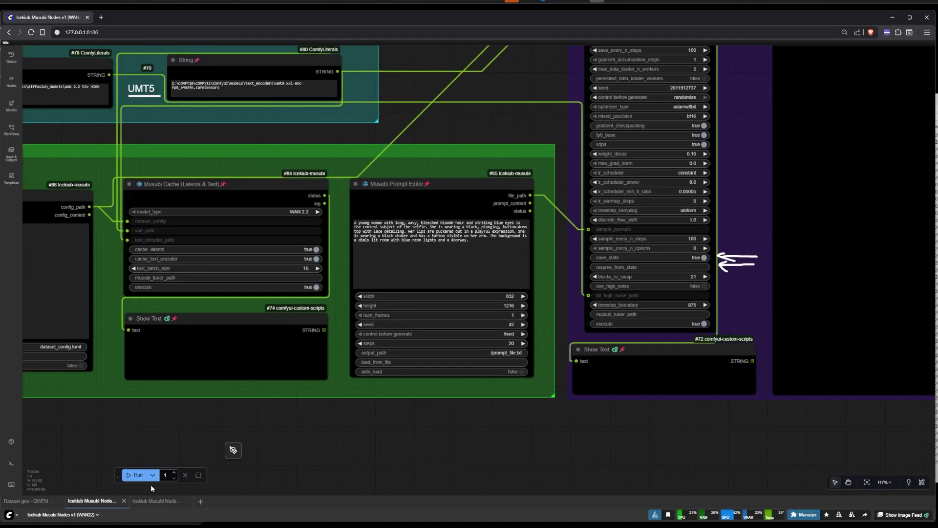
drag(414, 453, 440, 477)
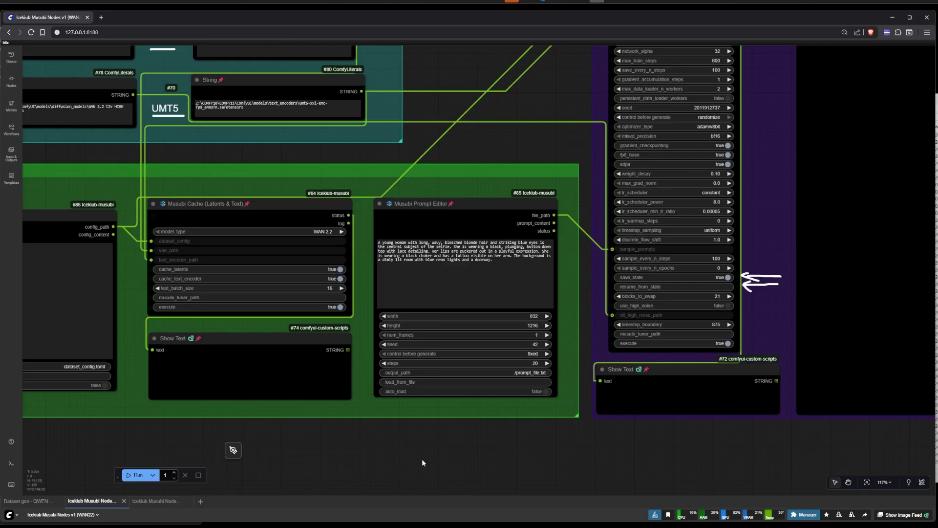
scroll(421, 460, down, 4)
scroll(208, 470, up, 2)
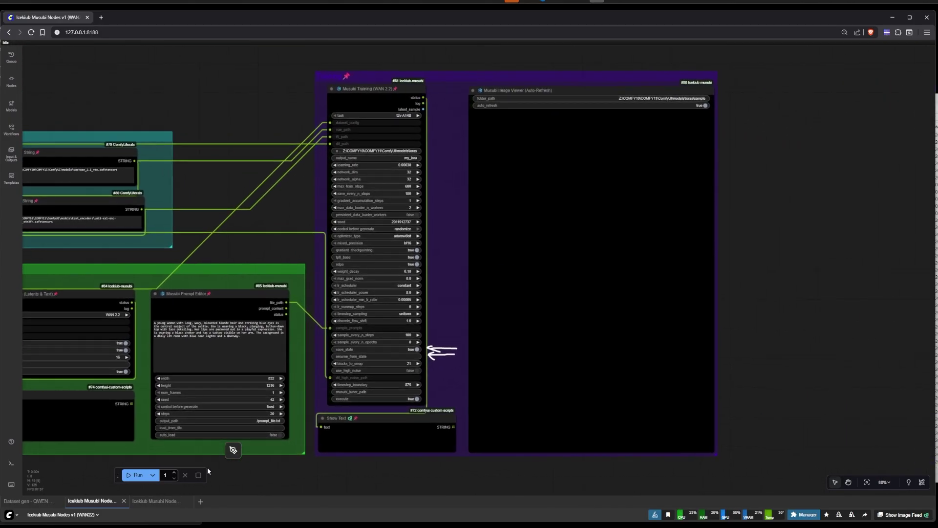
Inspect the Musubi Image Viewer node's folder_path and auto_refresh settings and its place beside the training node
click(591, 269)
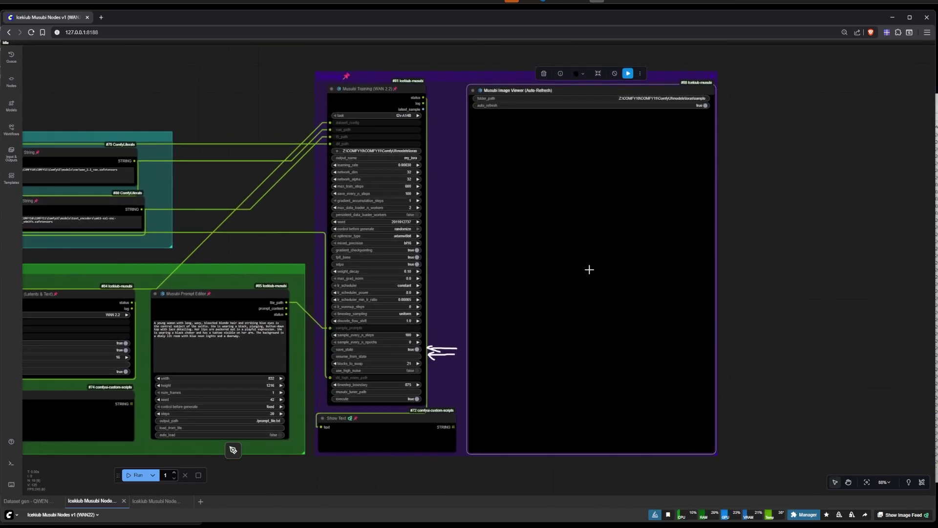
scroll(738, 79, up, 5)
scroll(587, 110, up, 4)
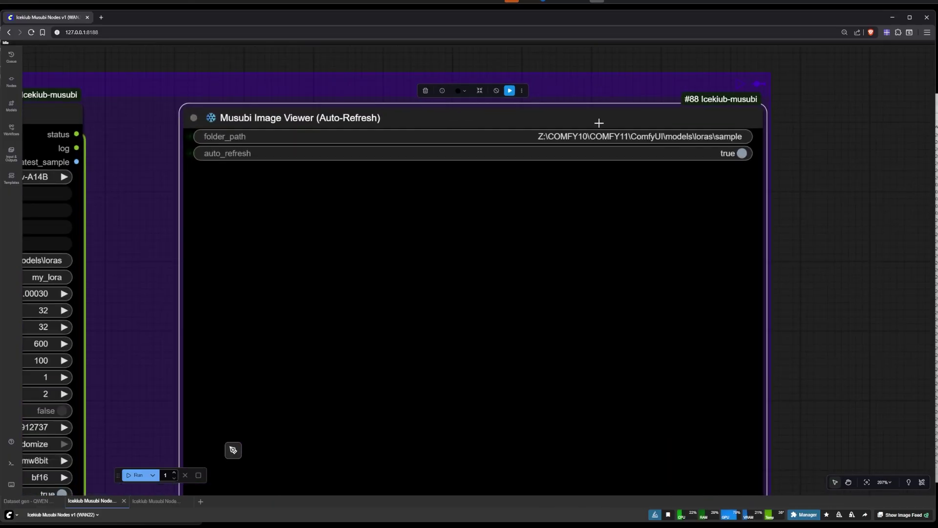
scroll(681, 178, down, 5)
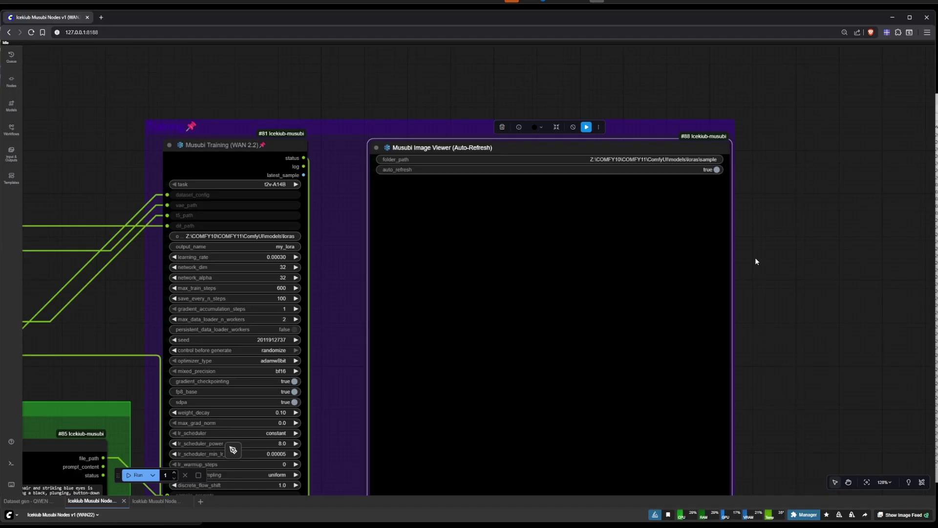
scroll(760, 245, down, 5)
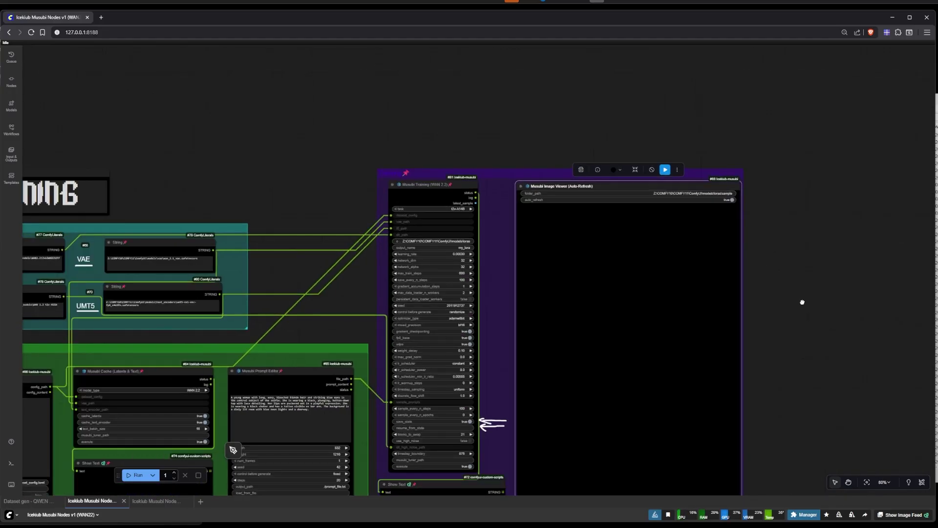
drag(802, 300, 831, 216)
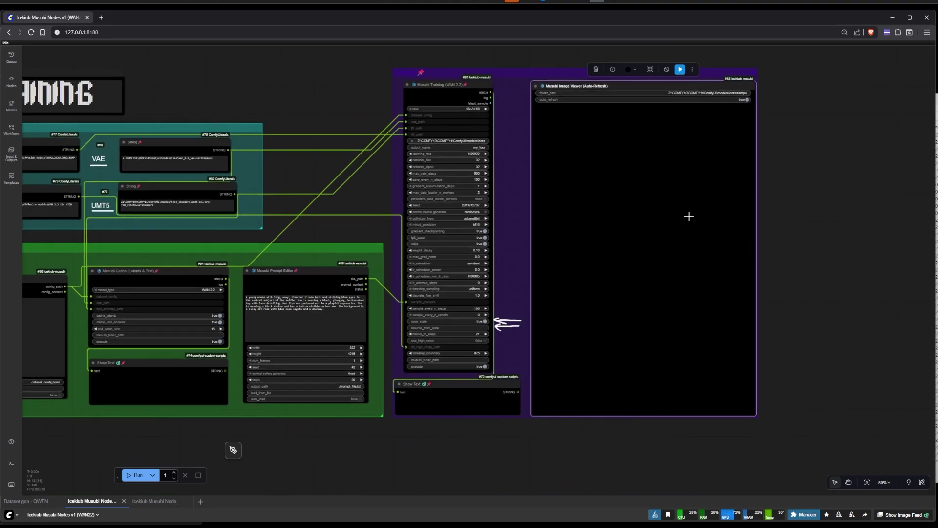
scroll(491, 446, down, 3)
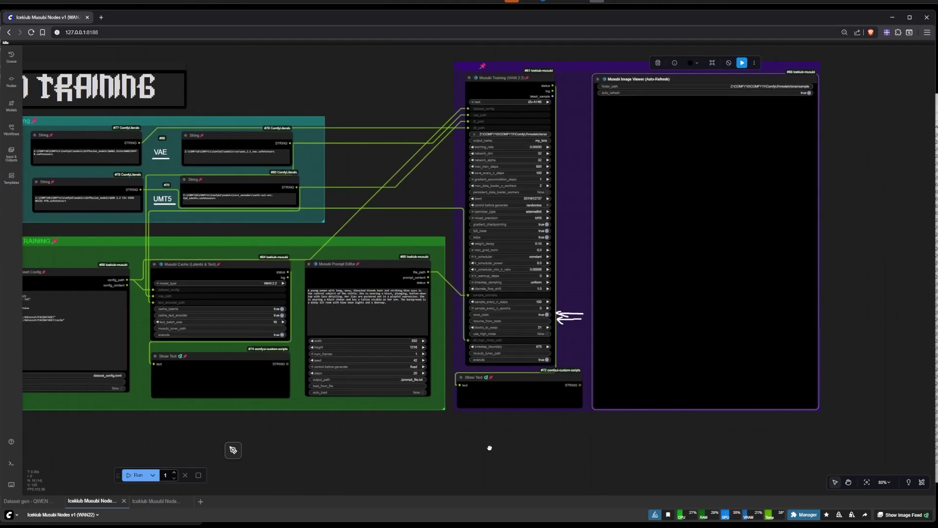
scroll(635, 450, up, 2)
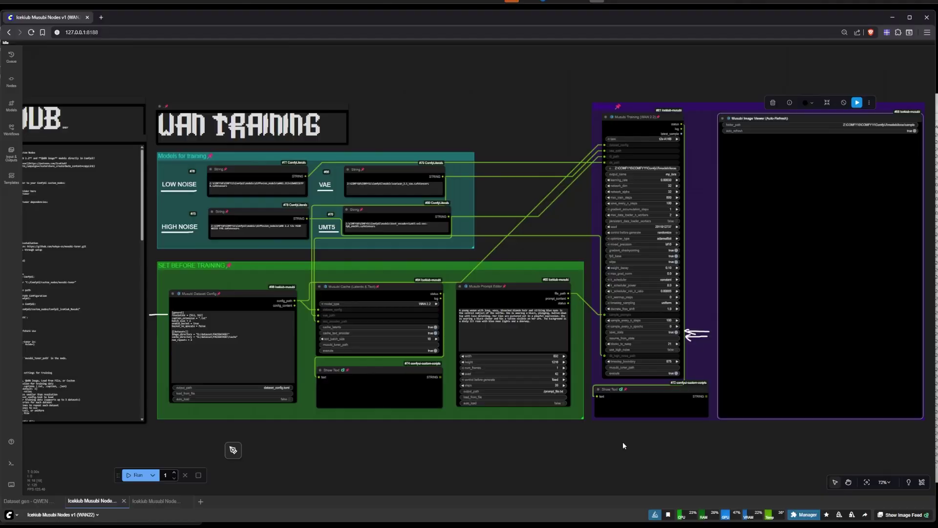
drag(622, 442, 509, 438)
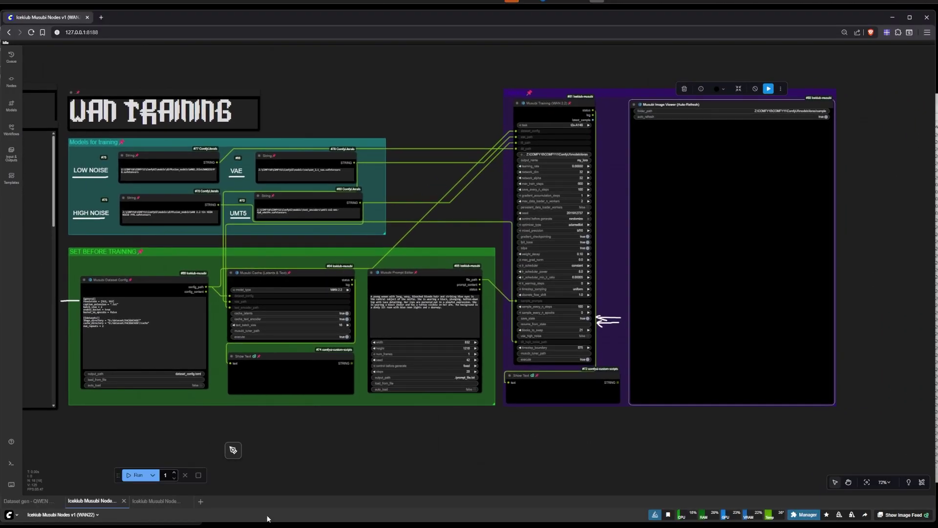
Open the Icekiub Musubi Nodes v1 (QWEN) workflow and examine its Musubi Training (QWEN Image) node settings
click(156, 509)
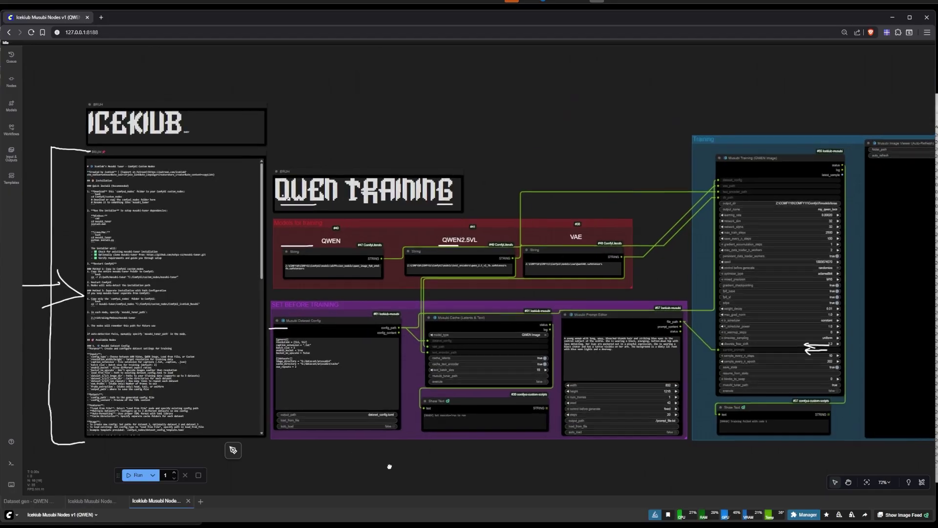
drag(390, 465, 438, 458)
scroll(556, 457, up, 2)
drag(556, 457, 438, 455)
scroll(537, 90, up, 3)
drag(537, 89, 332, 95)
scroll(351, 104, up, 3)
click(507, 96)
scroll(501, 103, down, 5)
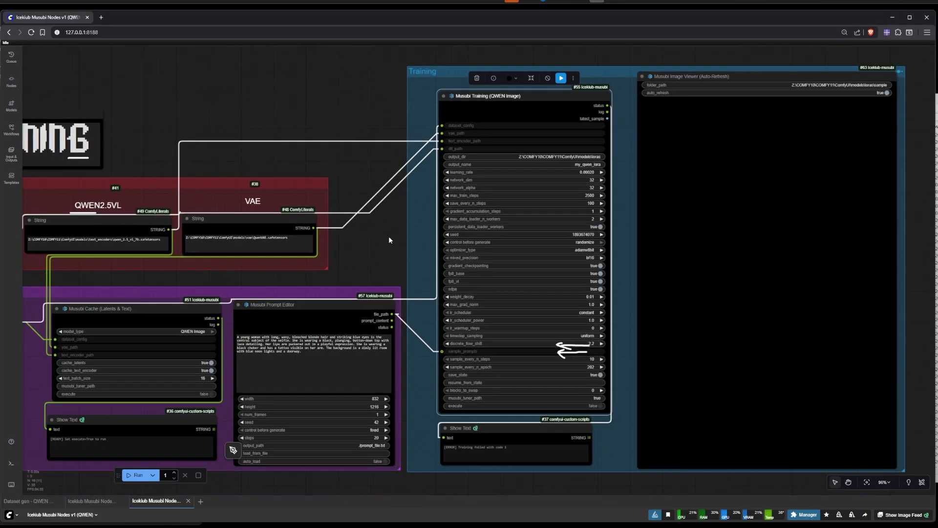
Check the QWEN workflow's Musubi Cache model_type alongside its dataset config and prompt editor nodes
drag(350, 265, 680, 159)
scroll(501, 207, up, 3)
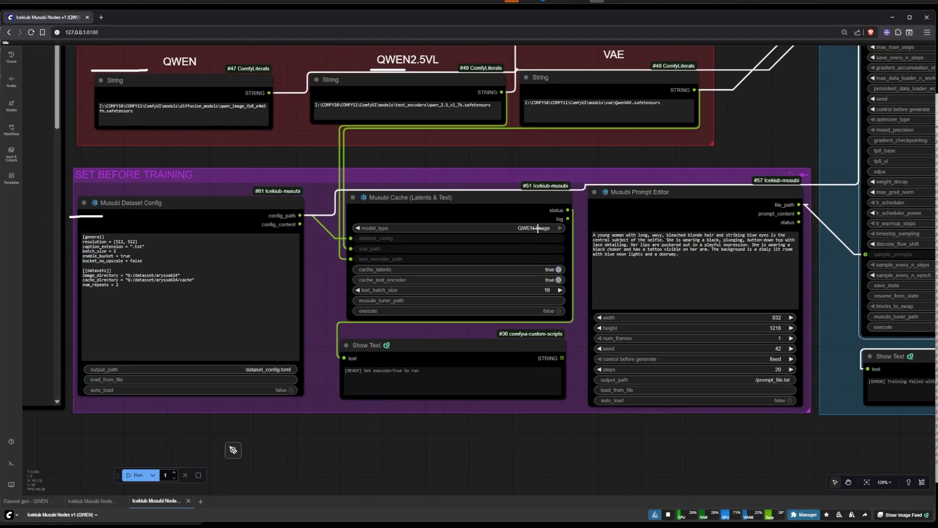
drag(491, 164, 604, 203)
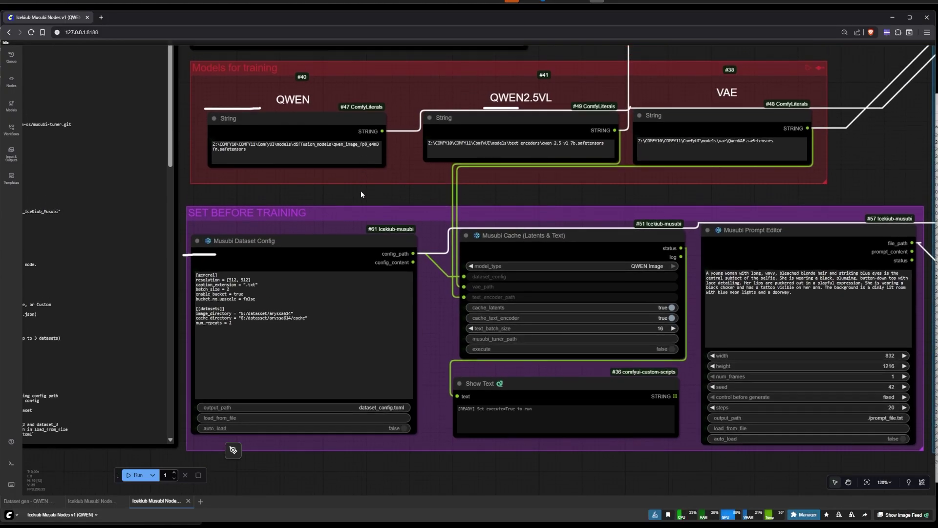
Inspect the QWEN, QWEN2.5VL and VAE model path strings in the Models for training group
drag(362, 195, 293, 238)
click(205, 196)
click(452, 192)
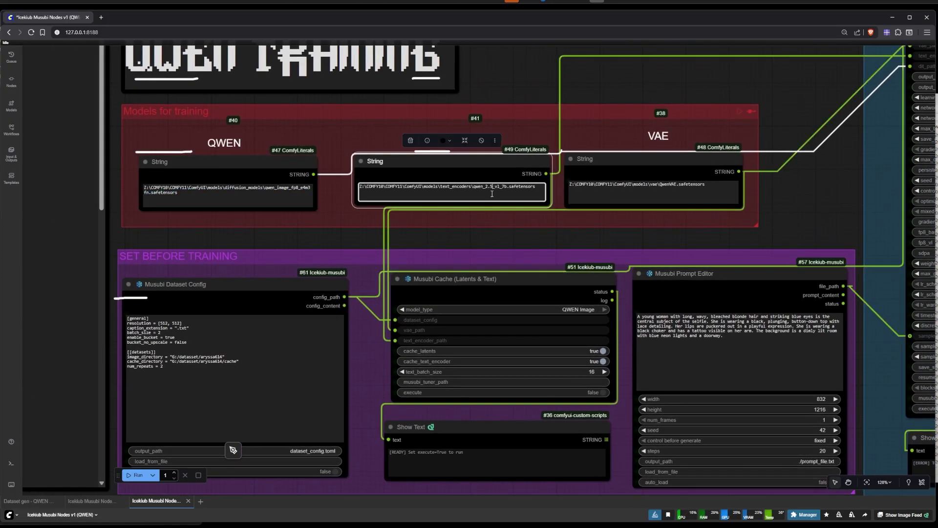
click(653, 191)
click(739, 225)
scroll(739, 225, down, 6)
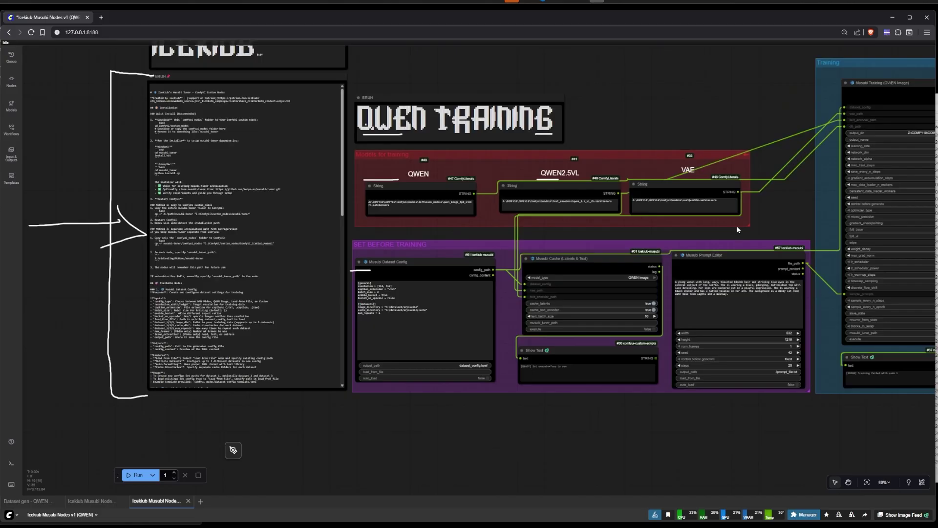
Look over the complete QWEN training workflow, from its model paths to the training and image viewer nodes
drag(714, 417, 507, 428)
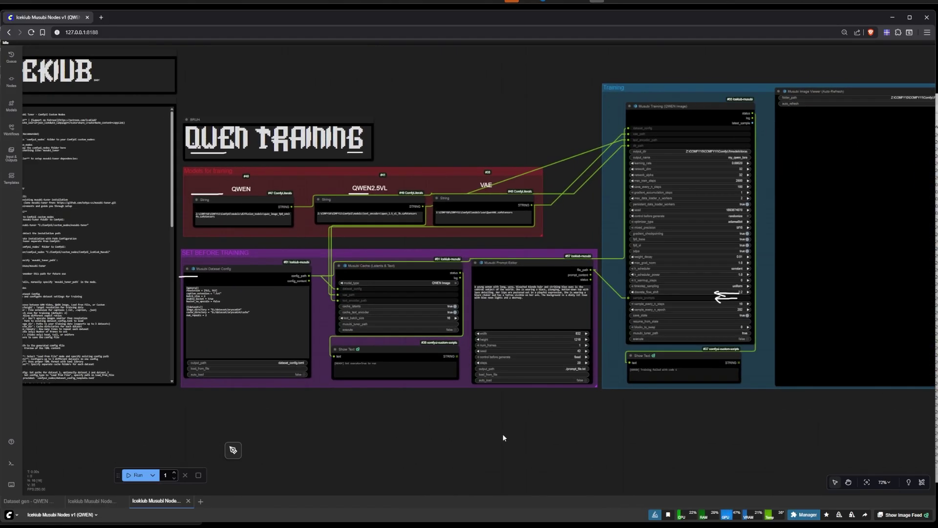
scroll(502, 432, down, 3)
scroll(557, 440, up, 3)
drag(550, 428, 469, 434)
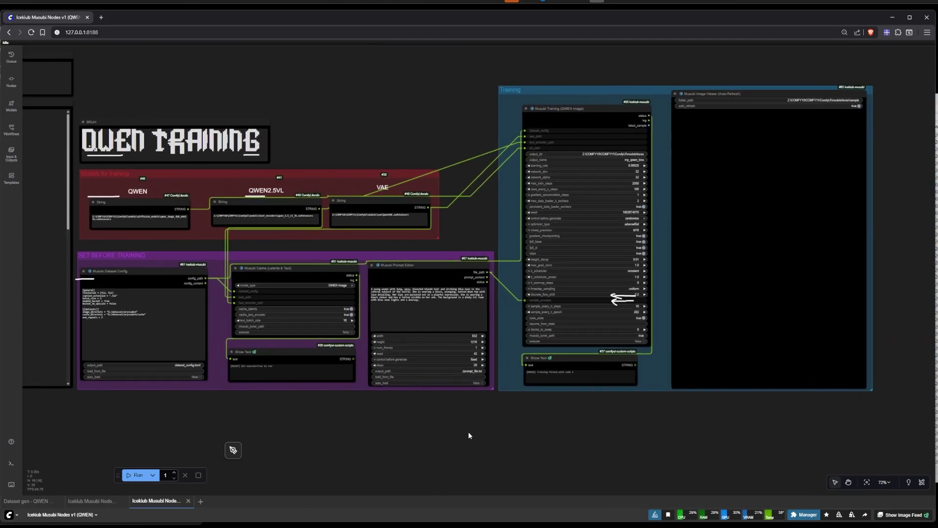
scroll(430, 362, up, 6)
scroll(356, 424, down, 5)
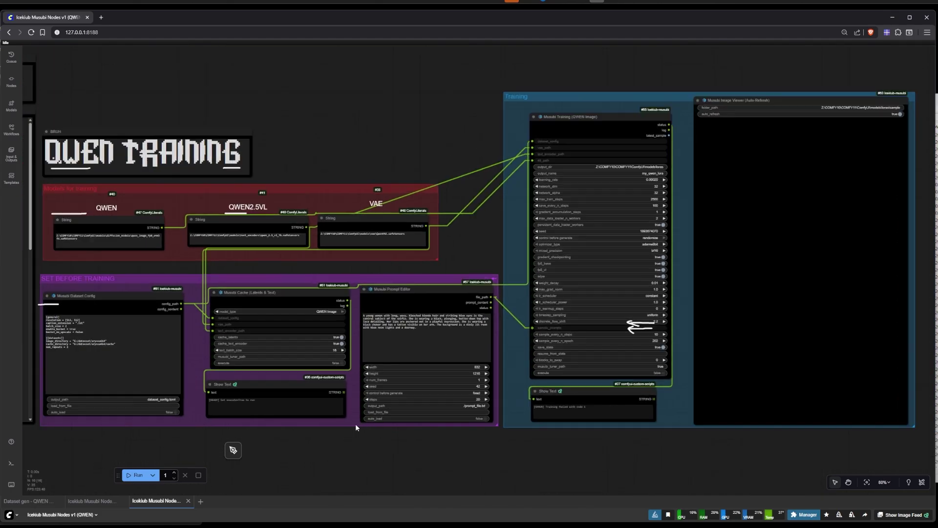
drag(361, 443, 467, 437)
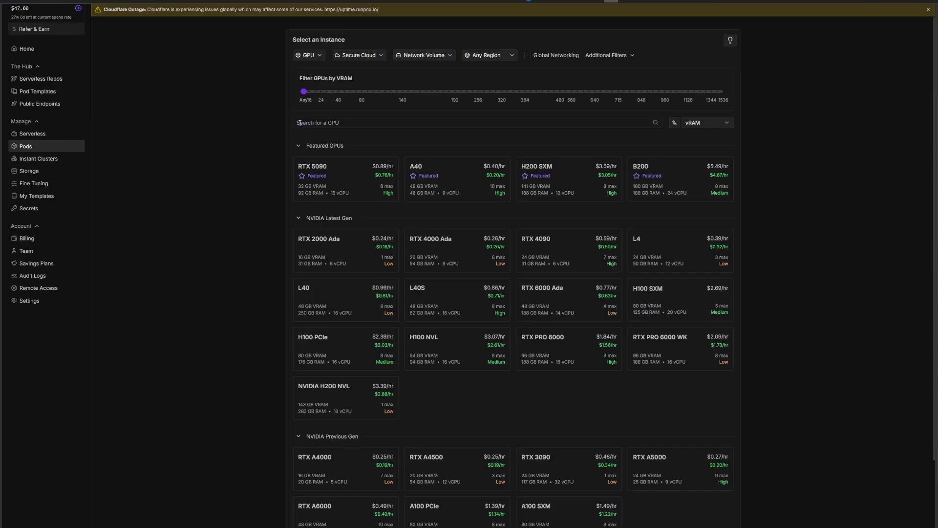
Switch to Runpod, view the Refer & Earn page, and return to the Pods instance selection
click(56, 30)
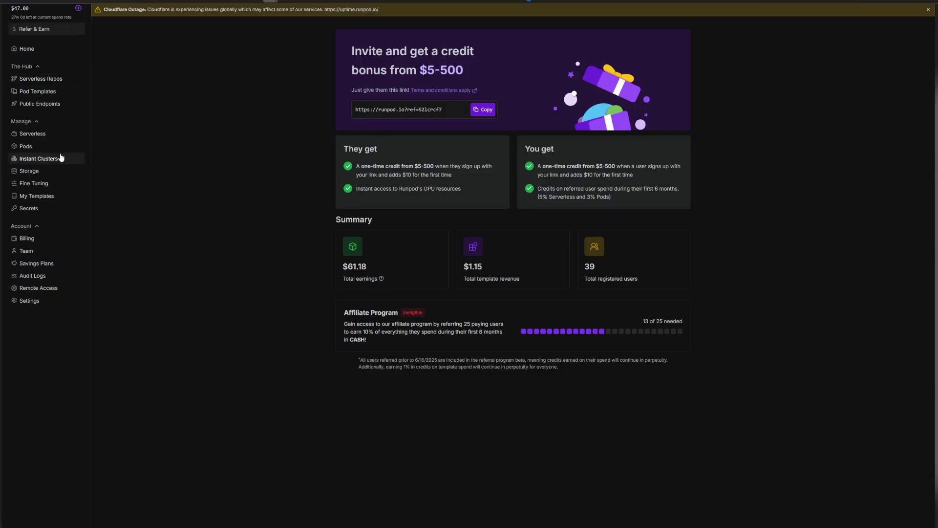
click(55, 151)
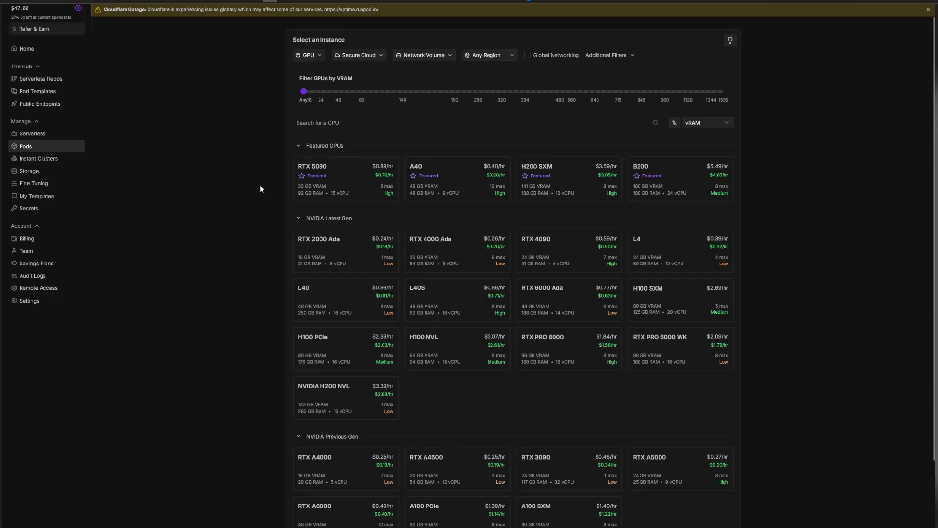
Select the RTX 5090 GPU for the pod and change its template to ComfyUI - 5090 - blackwell
click(350, 192)
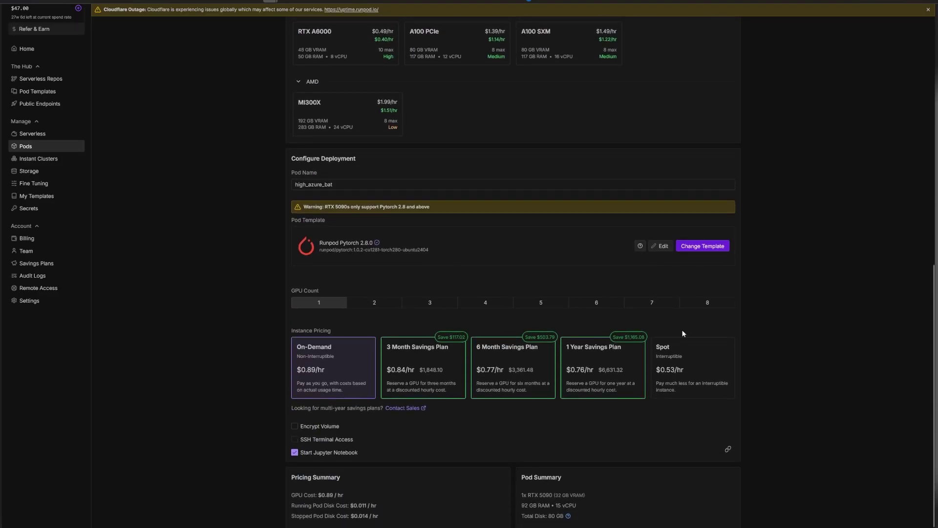
click(717, 248)
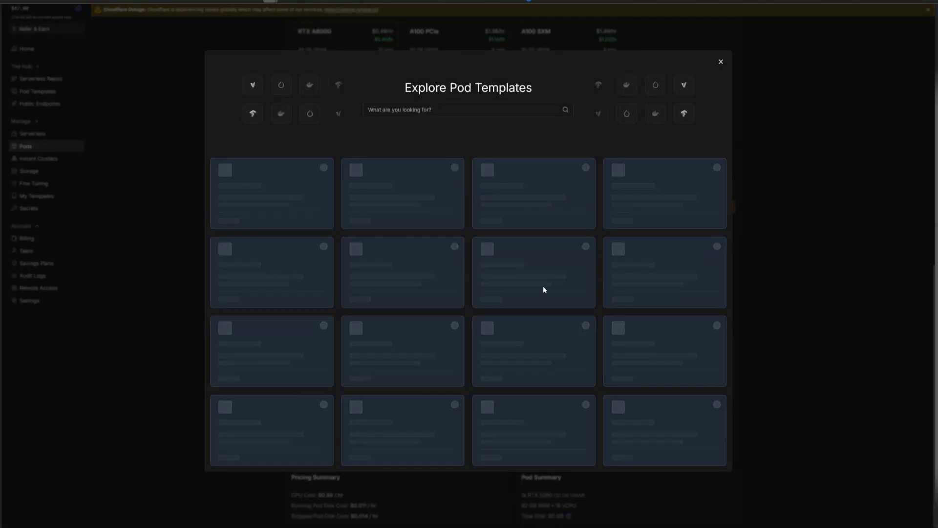
scroll(409, 280, down, 2)
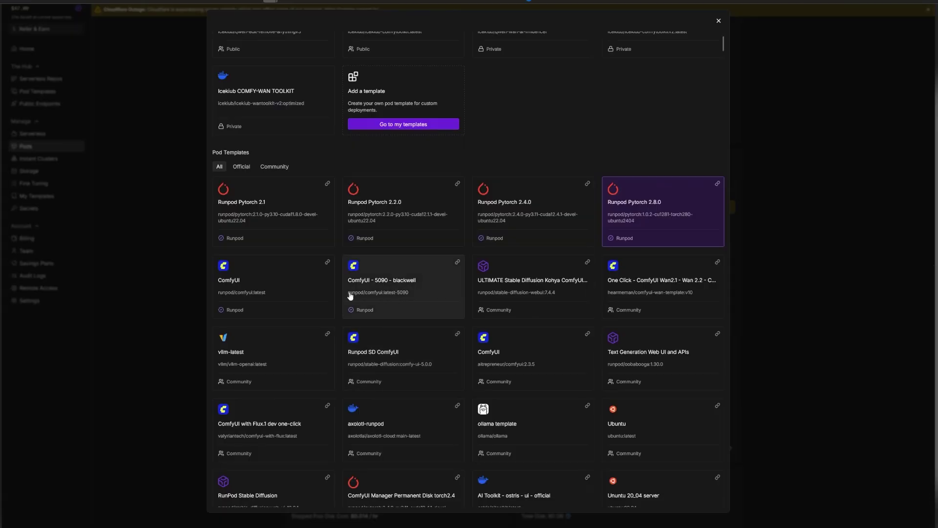
click(402, 301)
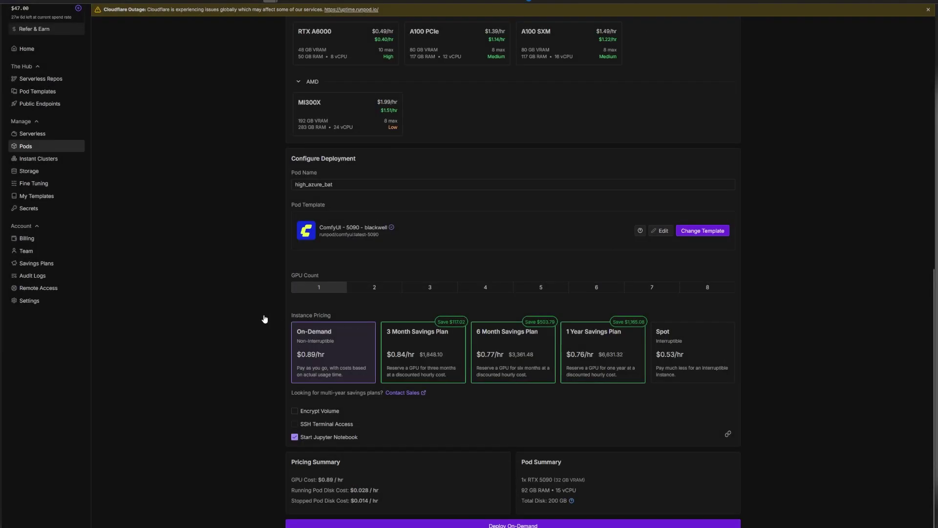
Review the ComfyUI template's disk and port overrides, and deploy the RTX 5090 pod with on-demand pricing
click(667, 233)
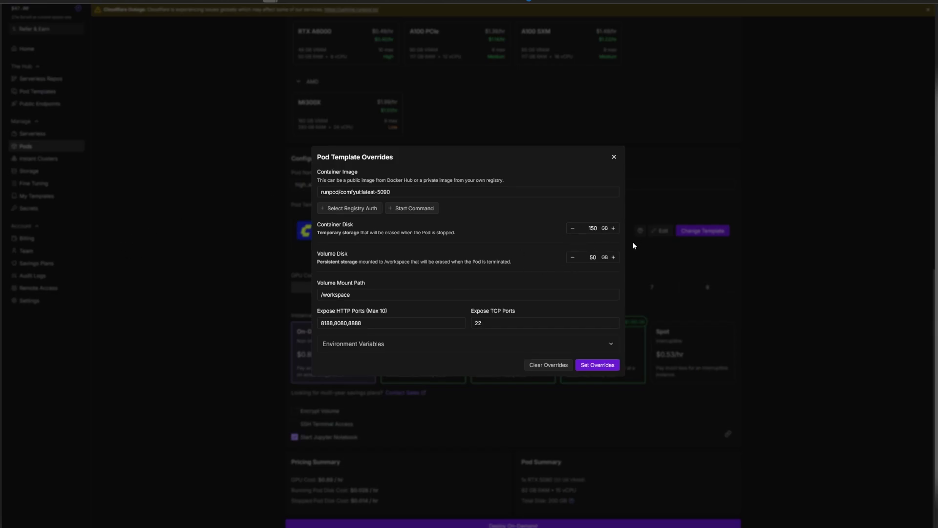
click(198, 378)
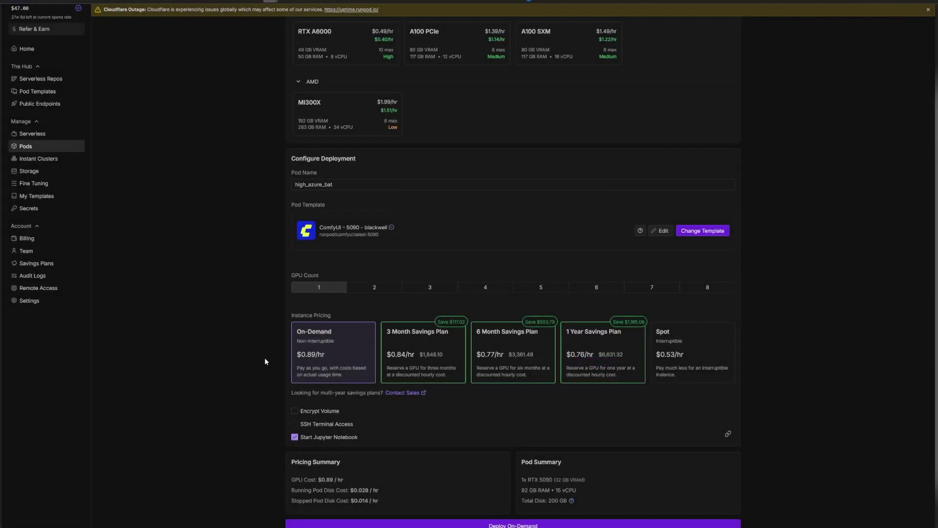
click(434, 525)
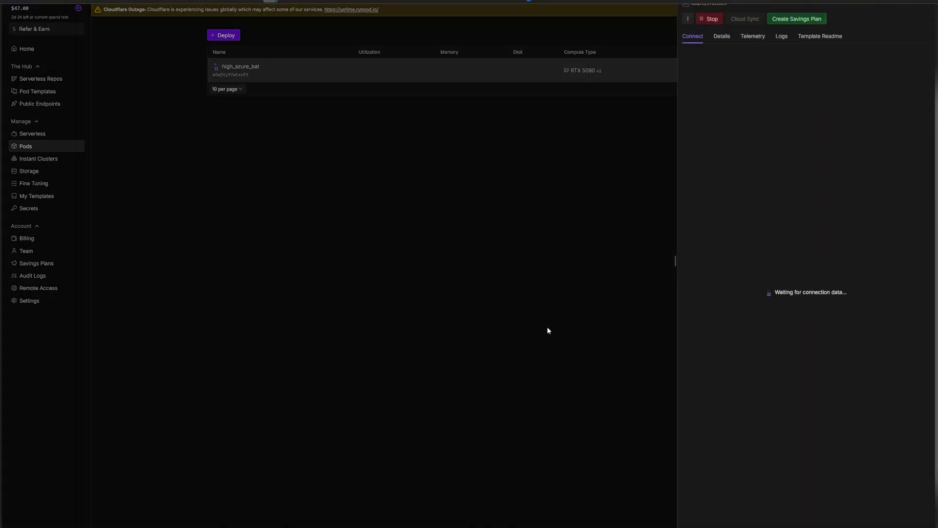
click(788, 38)
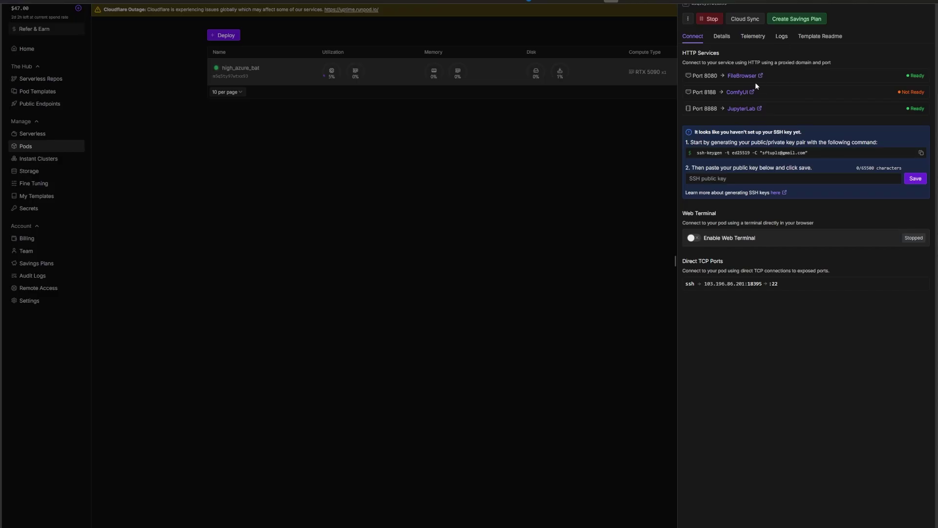
Launch the new pod's JupyterLab and close the leftover browser pages from the previous pod
click(743, 109)
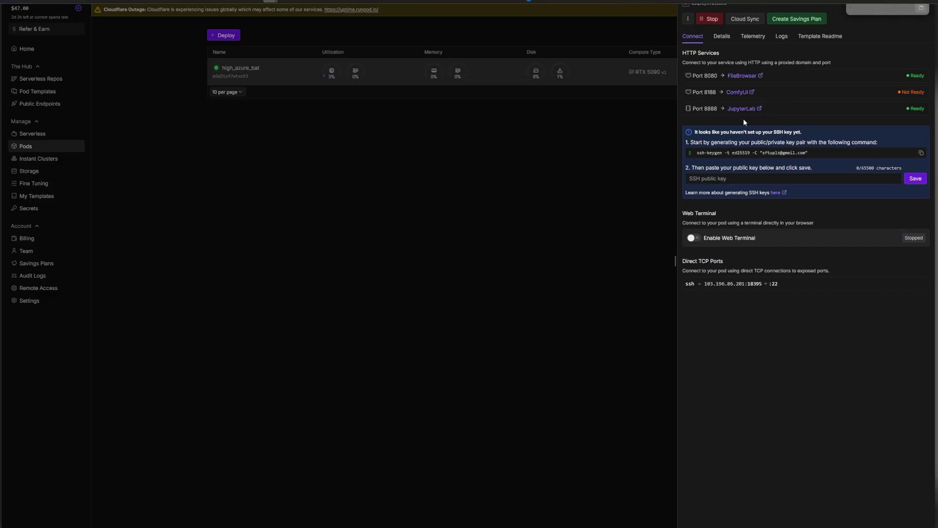
mouse_move(7, 154)
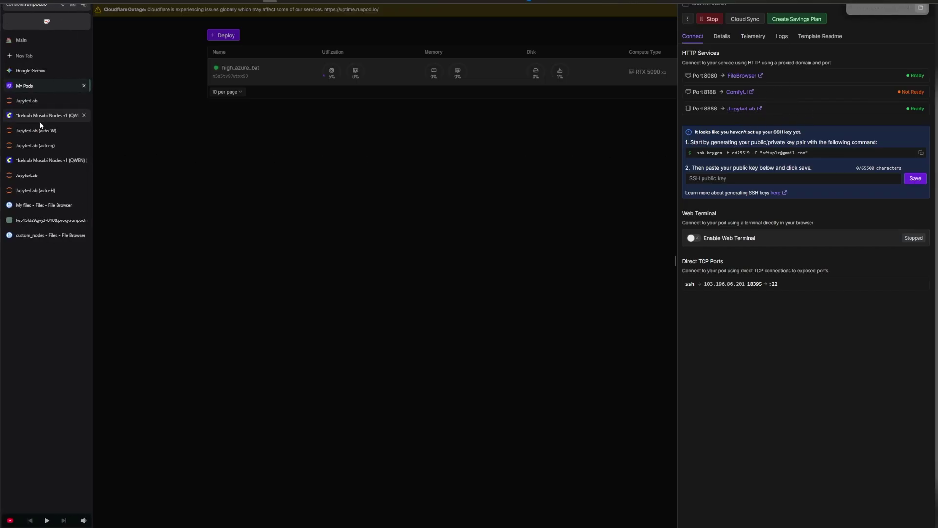
click(84, 115)
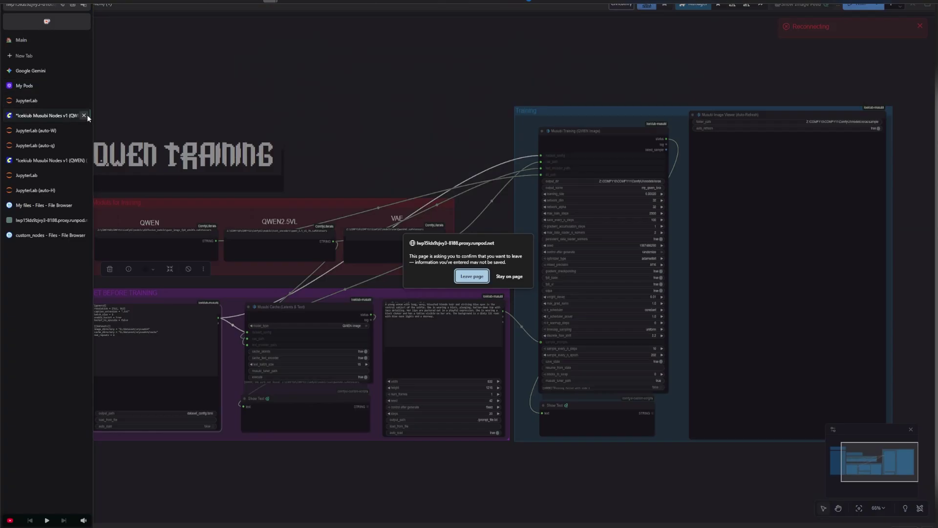
click(475, 276)
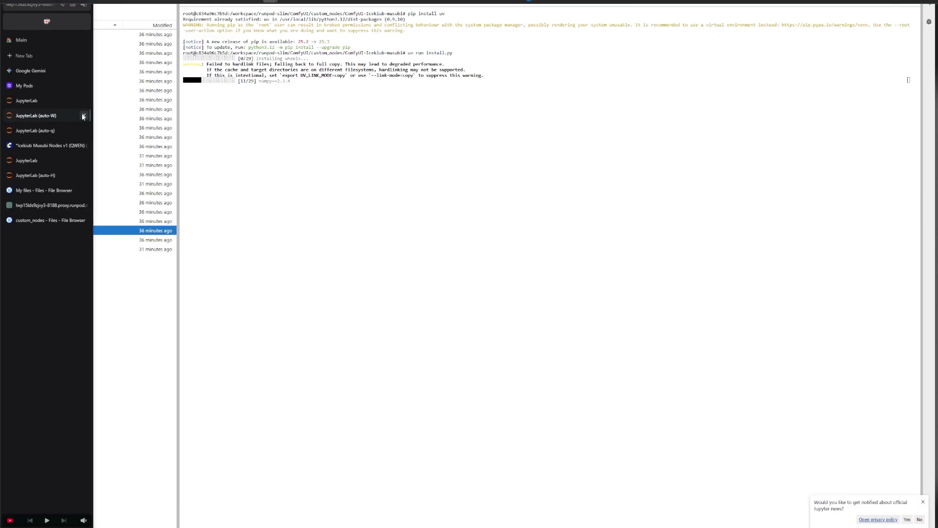
click(83, 116)
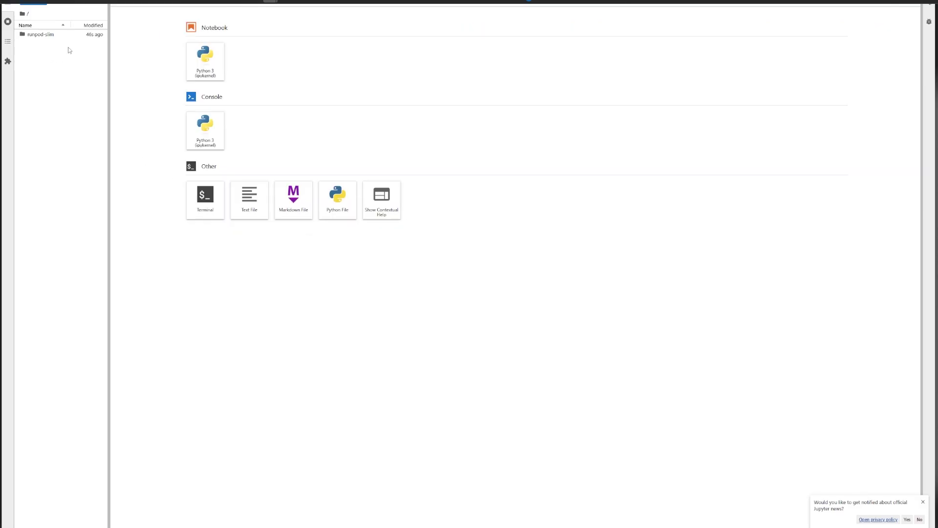
Browse to the runpod-slim/ComfyUI/custom_nodes folder in JupyterLab
double_click(40, 36)
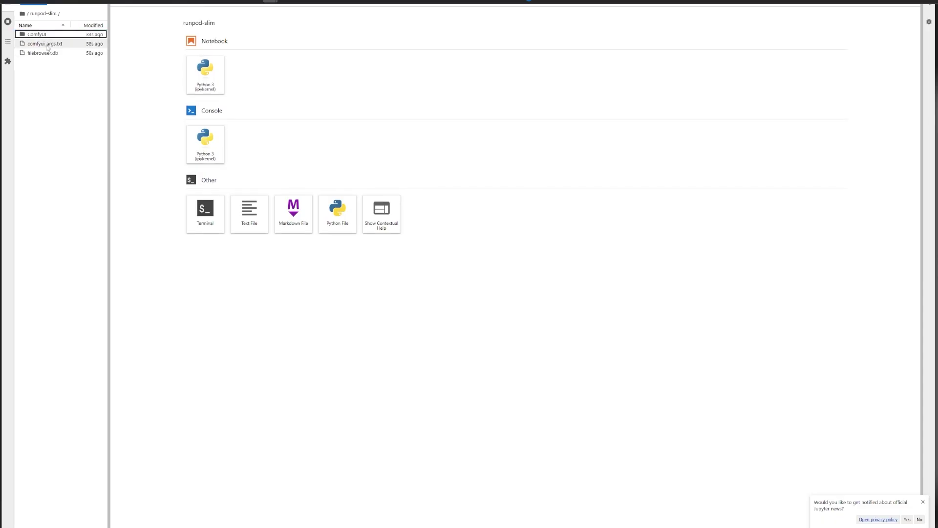
double_click(40, 36)
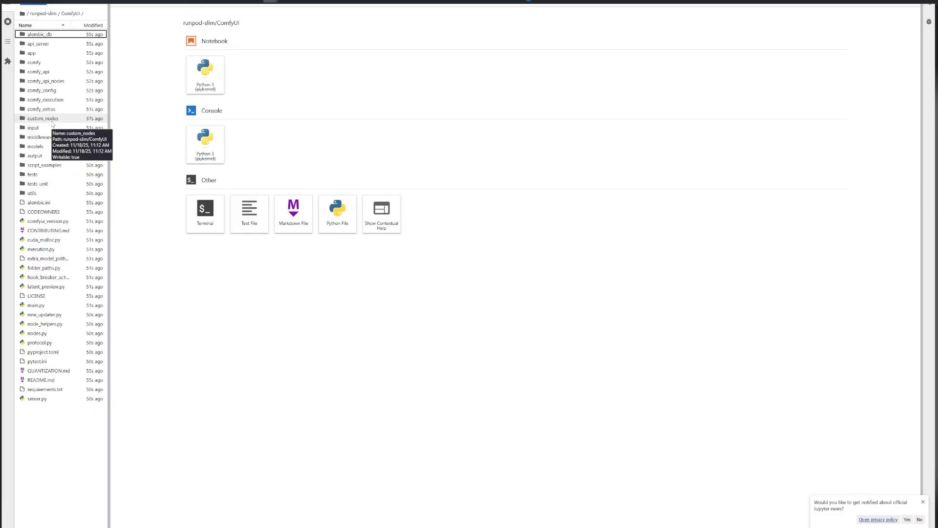
double_click(53, 122)
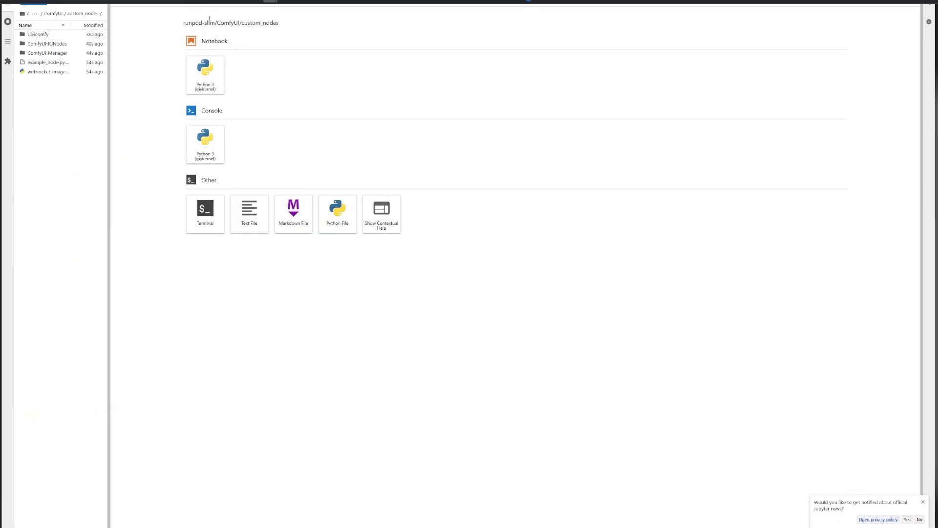
Upload the local ComfyUI-Icekiub-musubi folder from OneCommander into the pod's custom_nodes folder
click(257, 1)
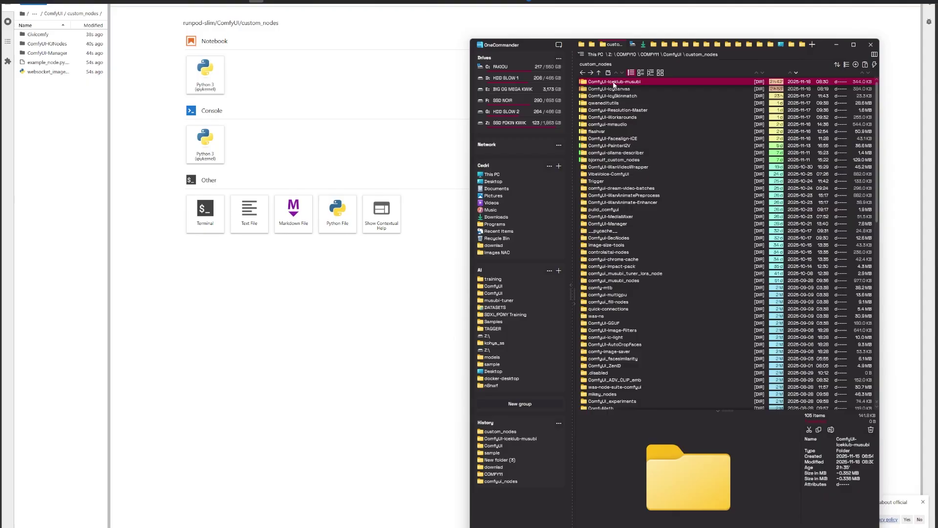
drag(614, 84, 48, 130)
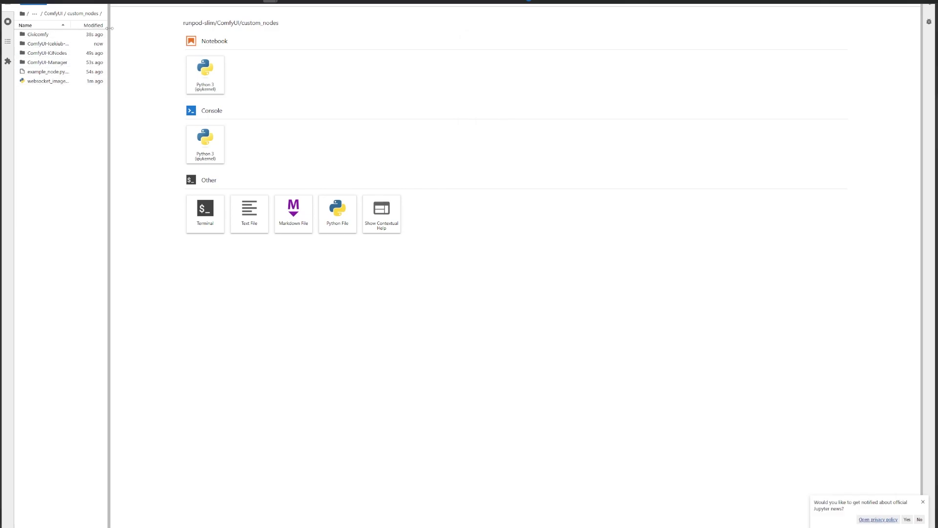
click(78, 44)
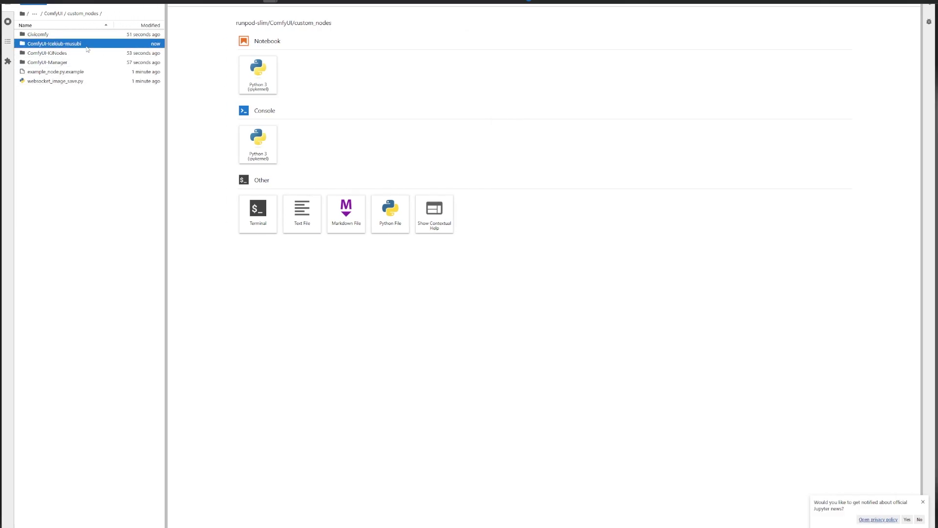
Start a terminal inside the ComfyUI-Icekiub-musubi folder and run "pip install uv"
double_click(86, 45)
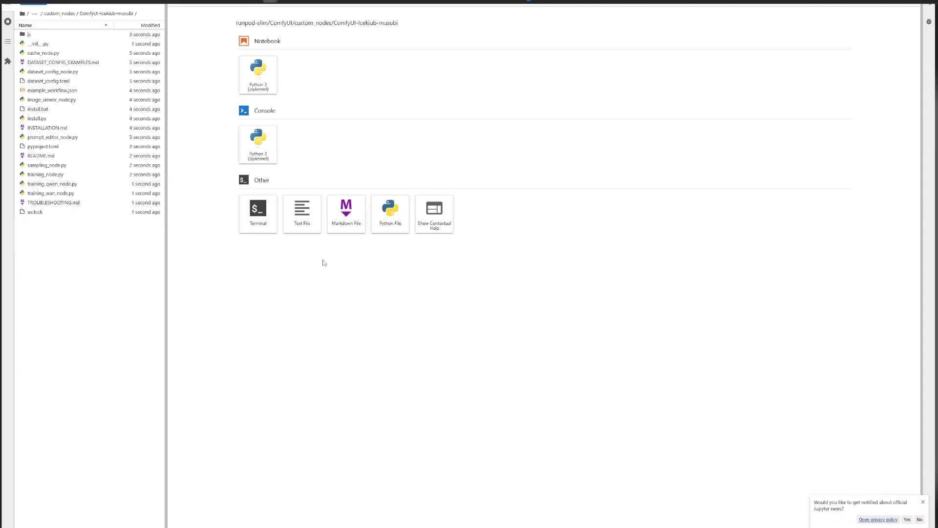
click(262, 223)
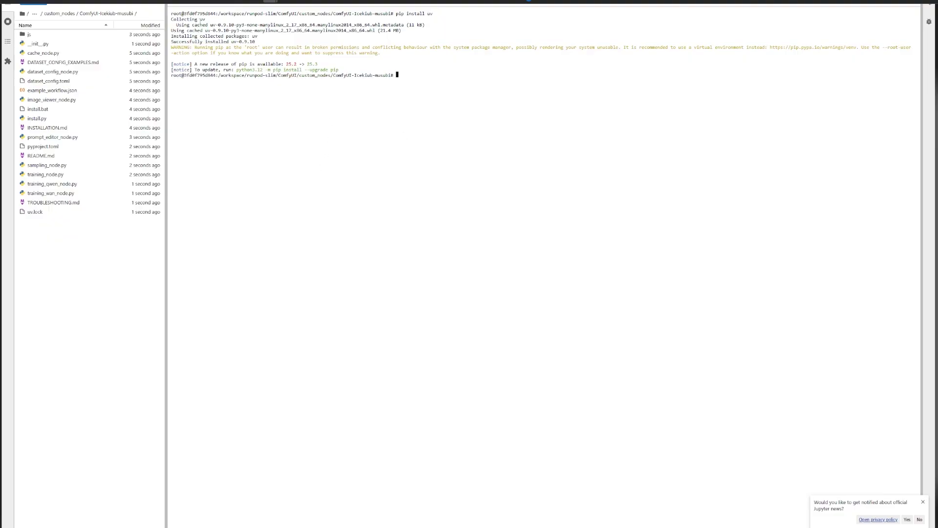
drag(200, 22, 236, 53)
Run the node installer in the terminal with "uv run install.py"
click(439, 86)
text(uv run install.py)
key(Return)
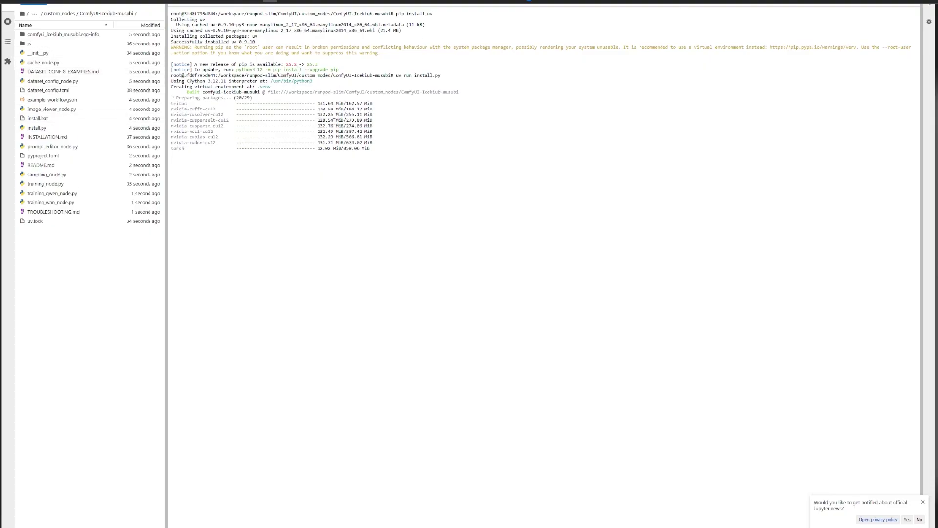
Switch to Runpod and check the pod's logs while the installer runs
mouse_move(2, 137)
click(39, 85)
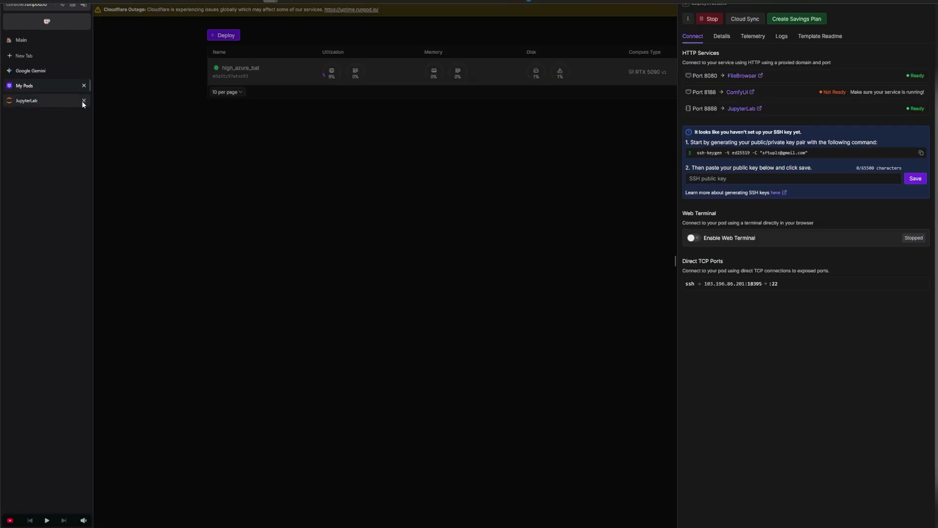
click(782, 36)
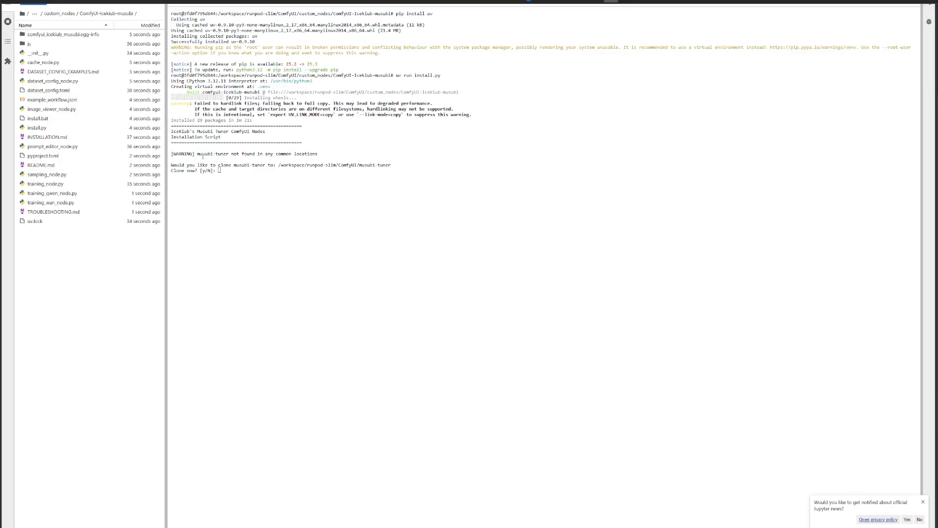
Answer y to clone musubi-tuner into /workspace/runpod-slim/ComfyUI/musubi-tuner and read through the installation notes
drag(199, 155, 302, 155)
click(297, 163)
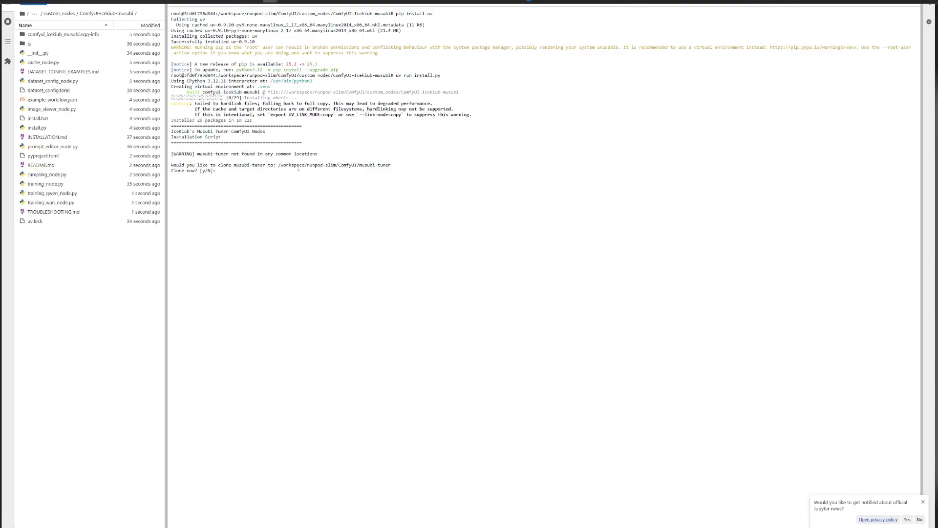
key(Return)
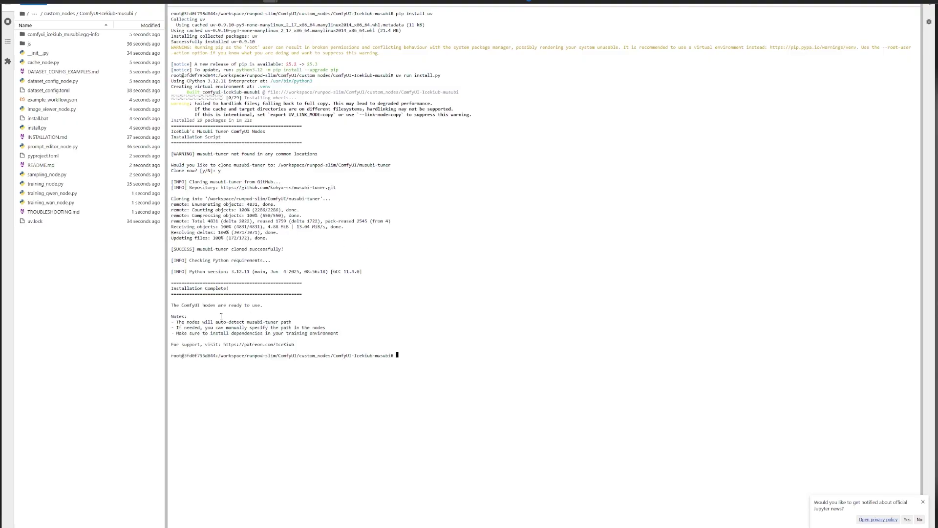
drag(322, 351, 263, 305)
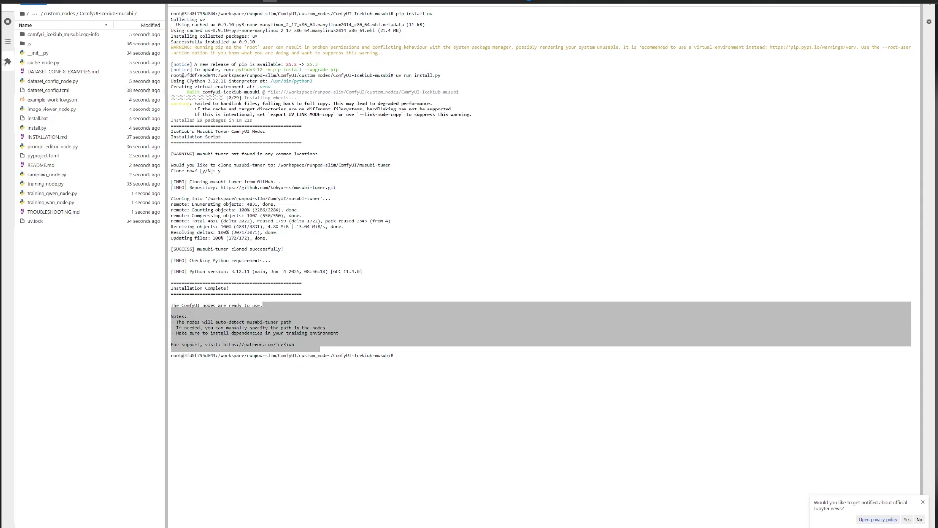
Check the Runpod container logs for the ComfyUI-Icekiub-musubi import and open the pod's ComfyUI interface
click(29, 86)
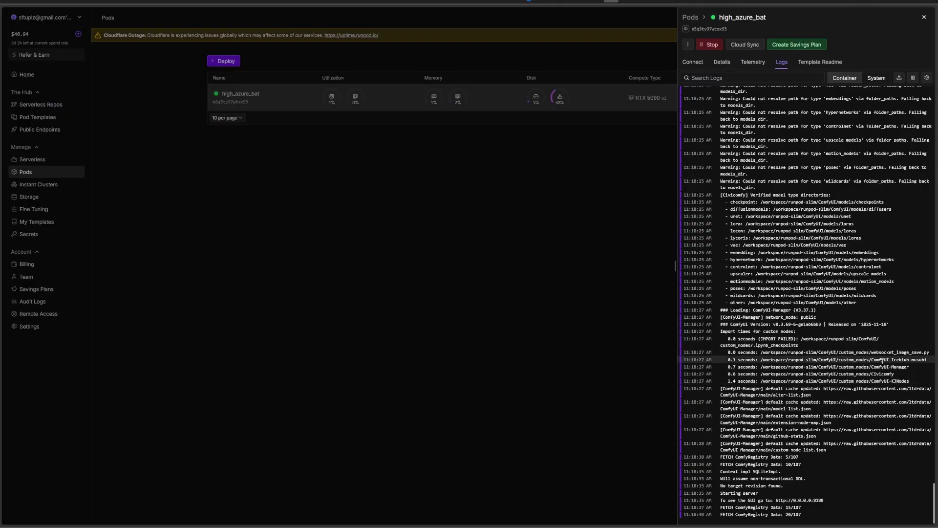
drag(873, 359, 926, 360)
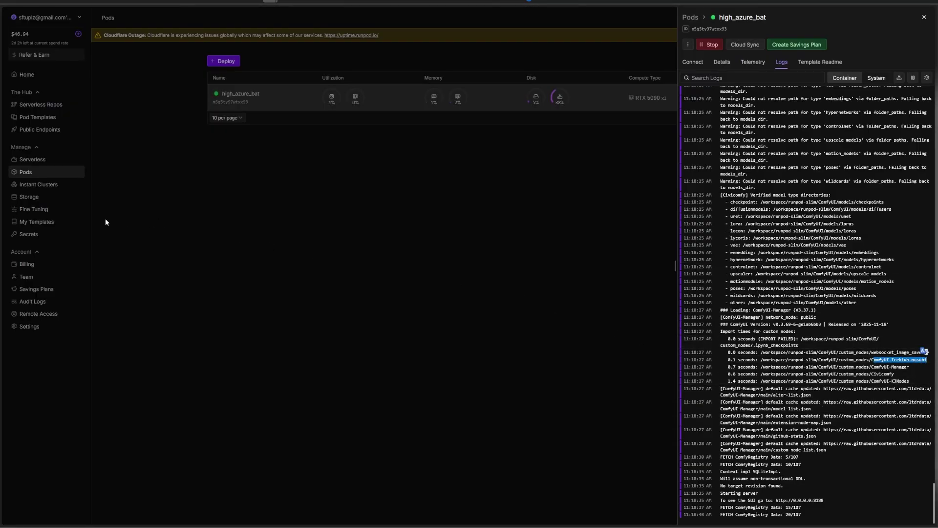
click(693, 62)
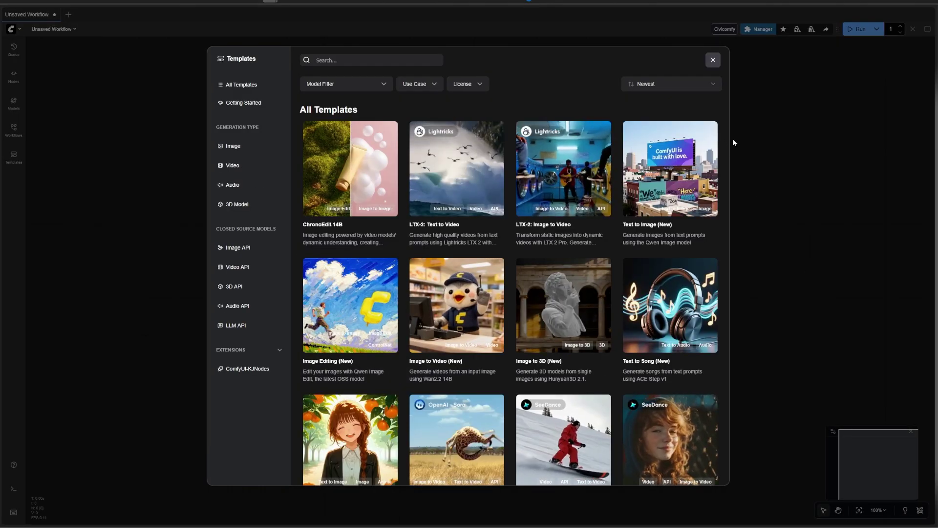
click(713, 60)
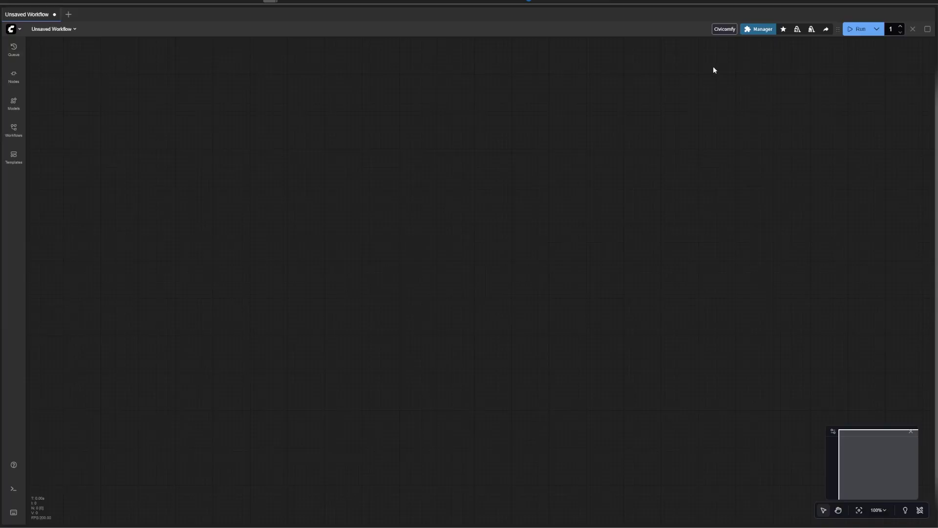
Load the Icekiub Musubi Nodes v1 (QWEN) workflow, dismiss the missing-nodes notice and look over the flagged nodes
mouse_move(1, 153)
drag(1, 142, 281, 130)
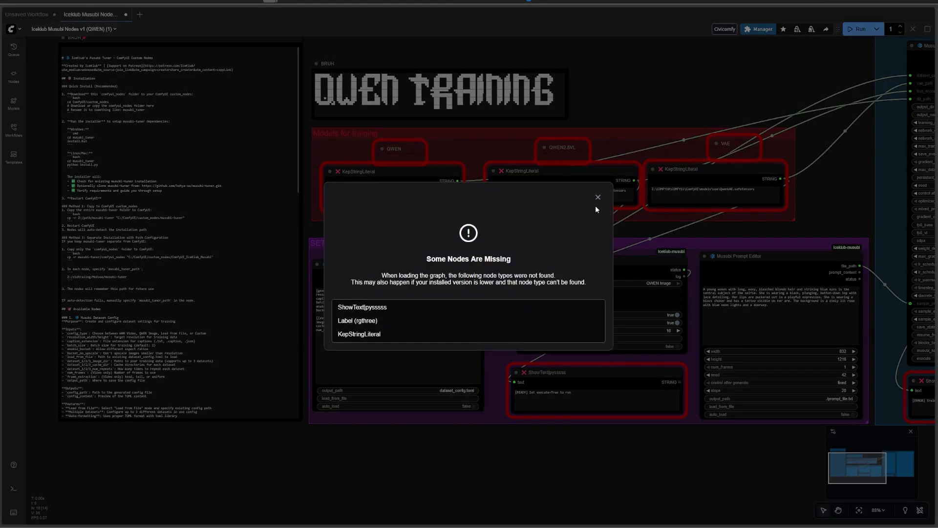
click(598, 197)
scroll(658, 421, right, 3)
scroll(515, 480, down, 4)
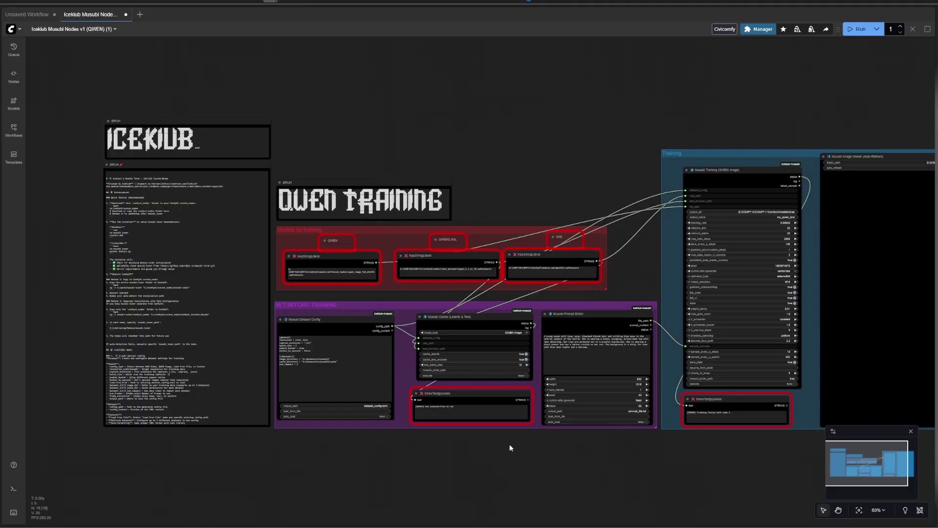
scroll(655, 415, up, 3)
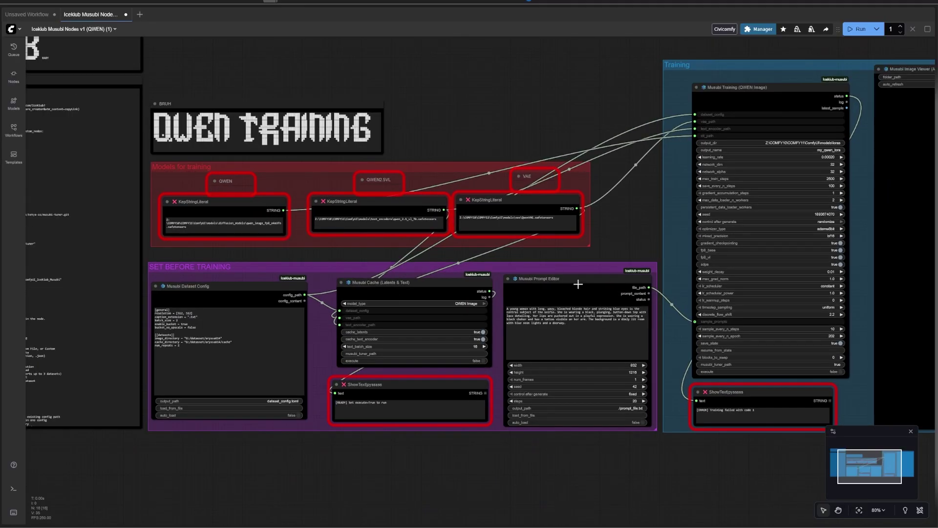
scroll(349, 250, up, 1)
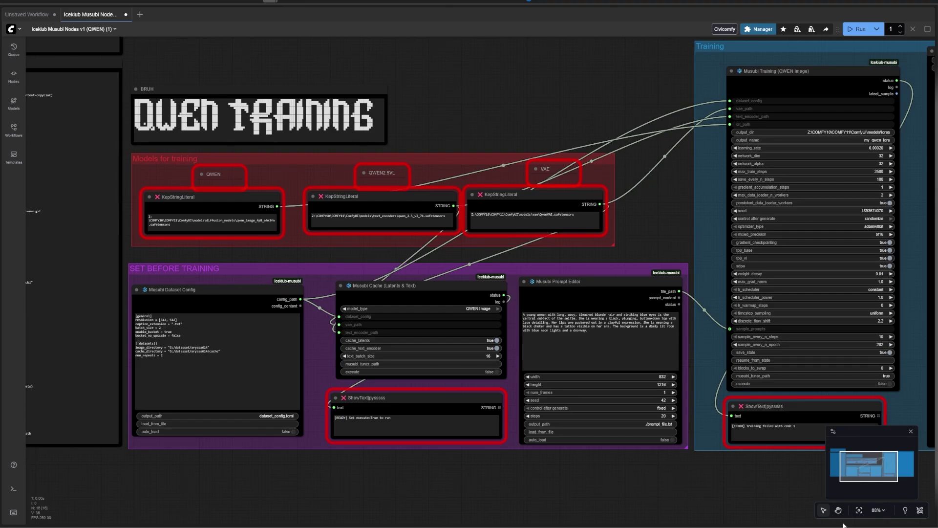
Install all missing custom node packs: ComfyUI-Custom-Scripts, rgthree's ComfyUI Nodes and ComfyLiterals
click(759, 28)
click(492, 223)
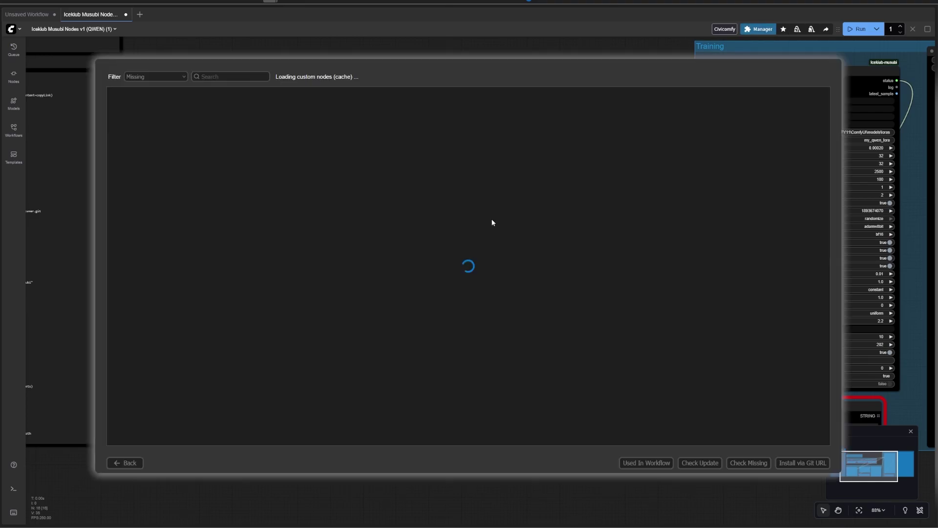
click(452, 290)
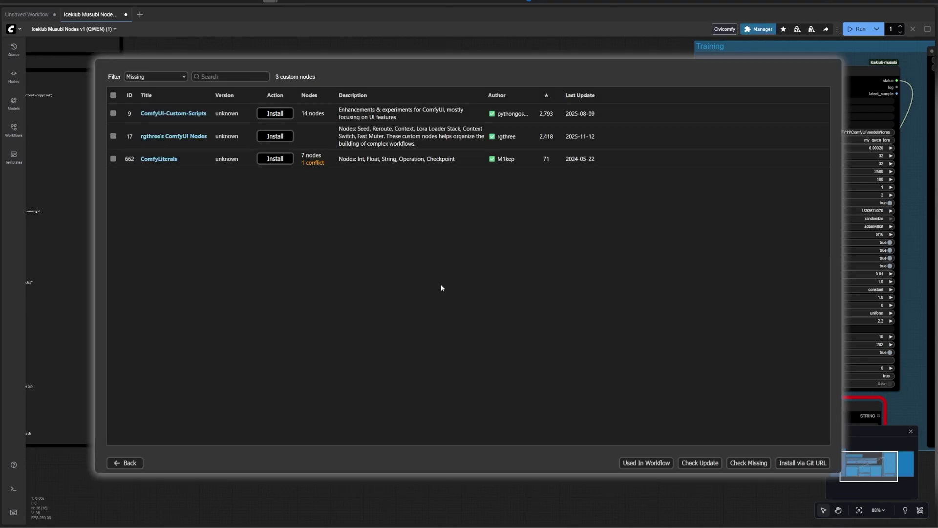
click(114, 95)
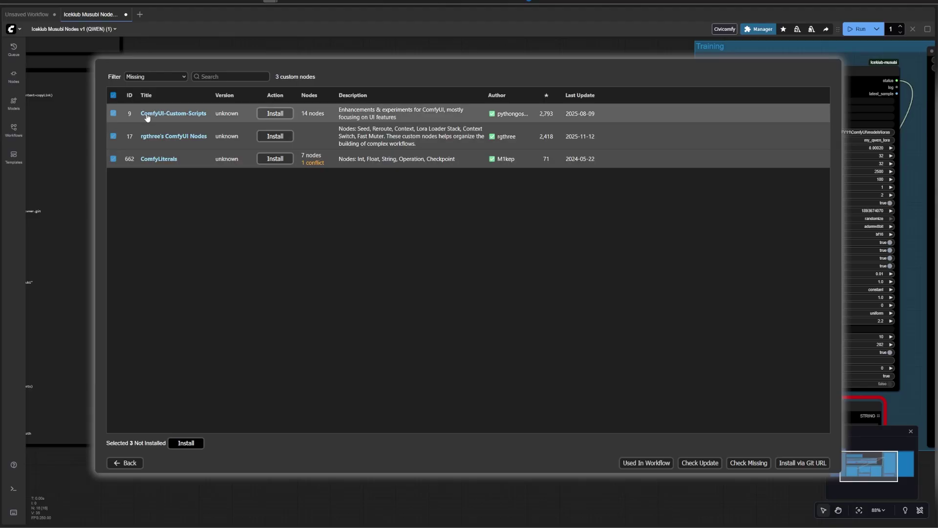
click(185, 443)
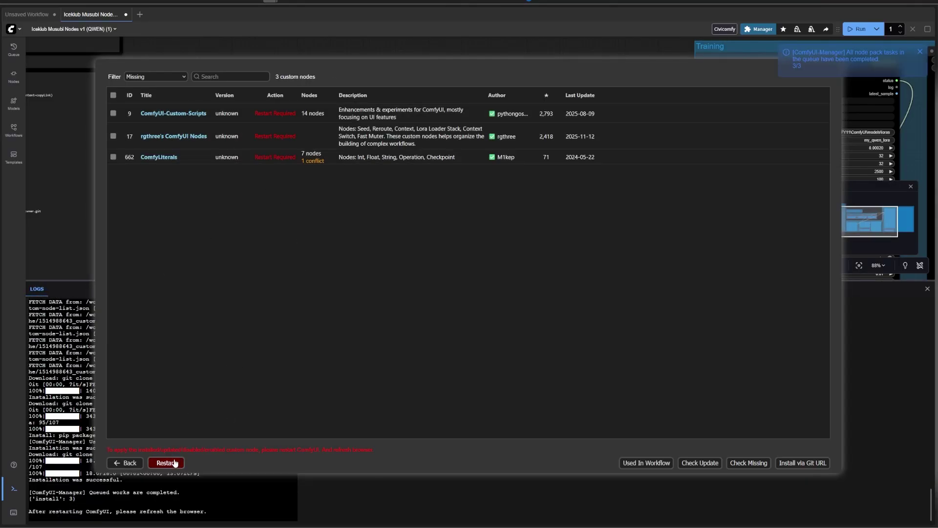
Restart ComfyUI to apply the installed node packs and check the startup in the Runpod pod's container logs
click(167, 463)
click(509, 286)
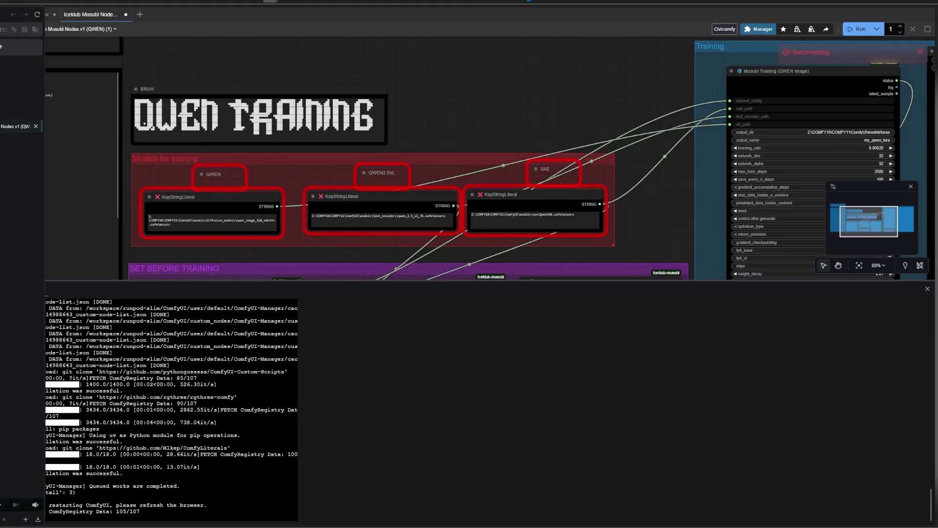
click(24, 111)
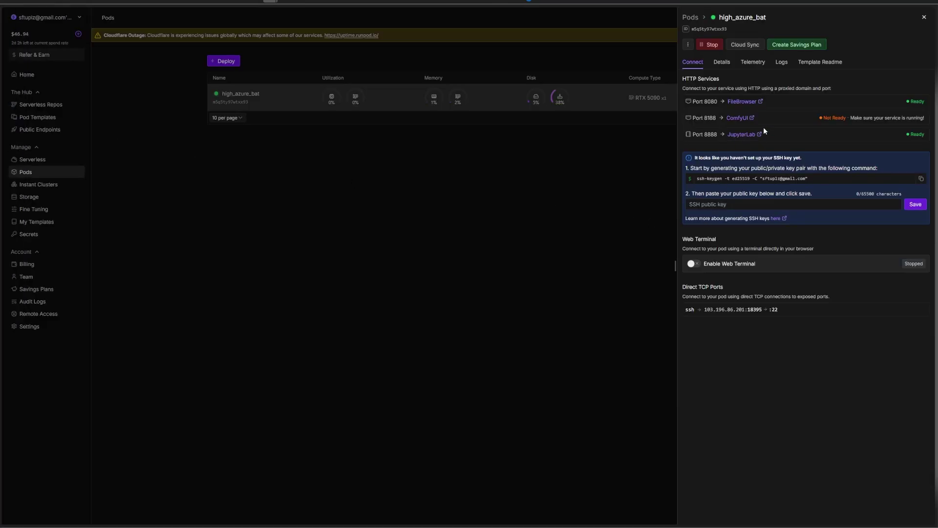
click(781, 62)
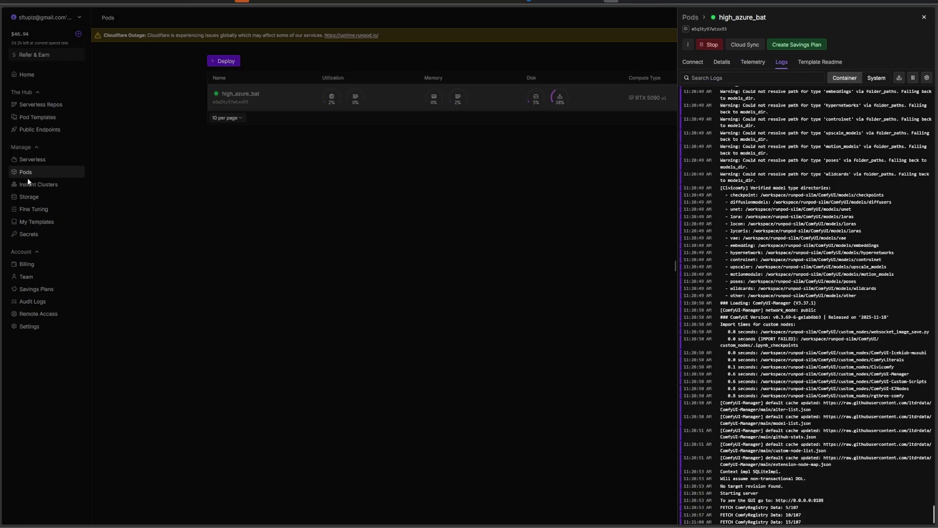
Reload the pod's ComfyUI page and look over the groups of the QWEN training workflow
click(48, 131)
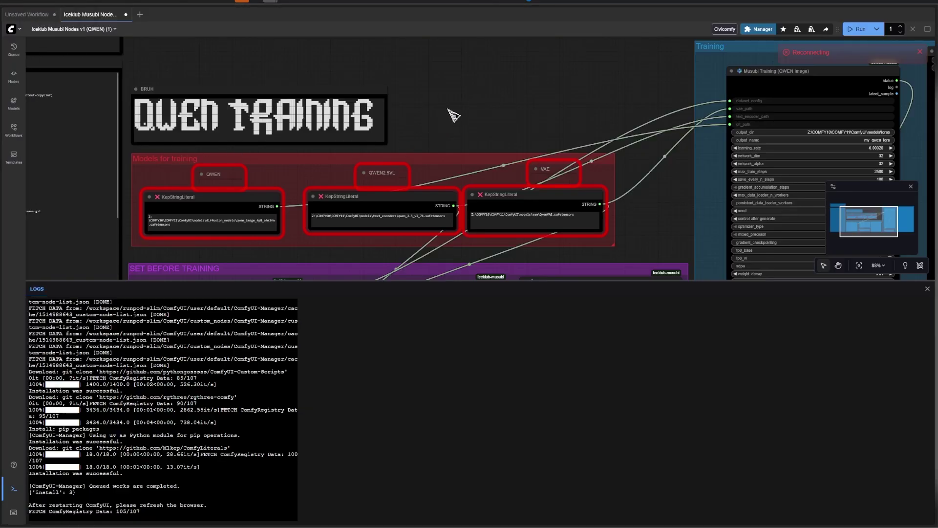
key(F5)
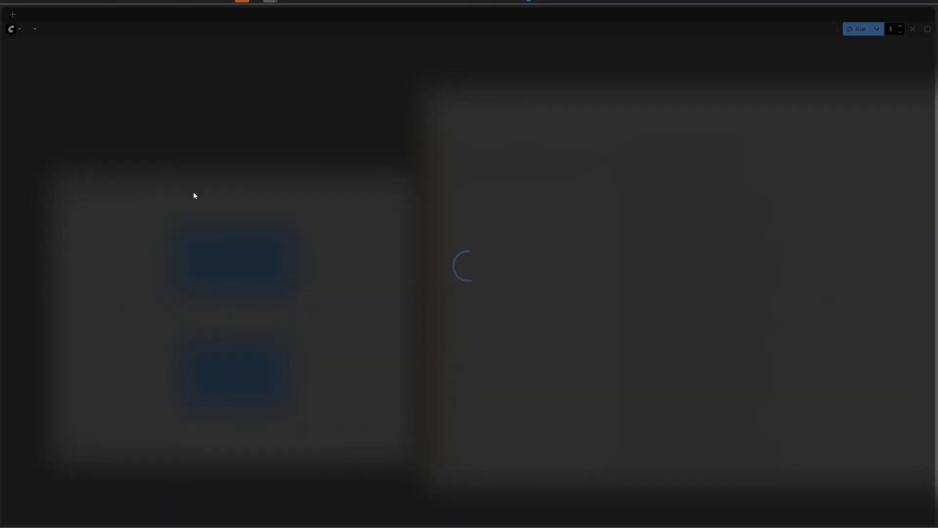
scroll(213, 199, down, 3)
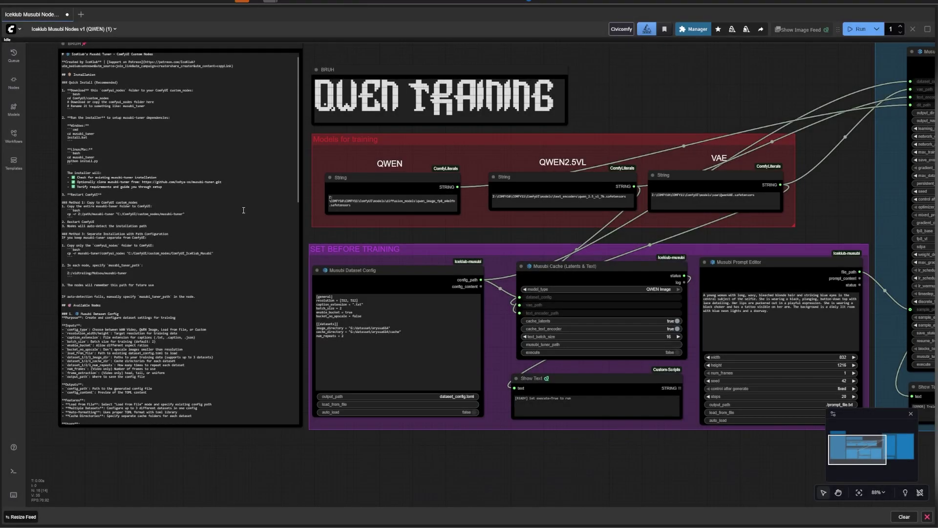
scroll(322, 245, down, 4)
scroll(619, 312, up, 4)
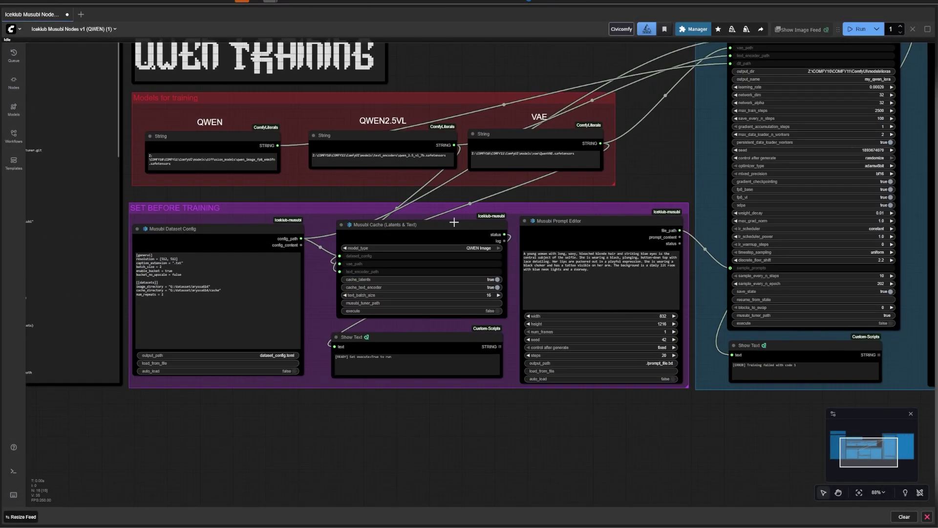
scroll(245, 192, up, 8)
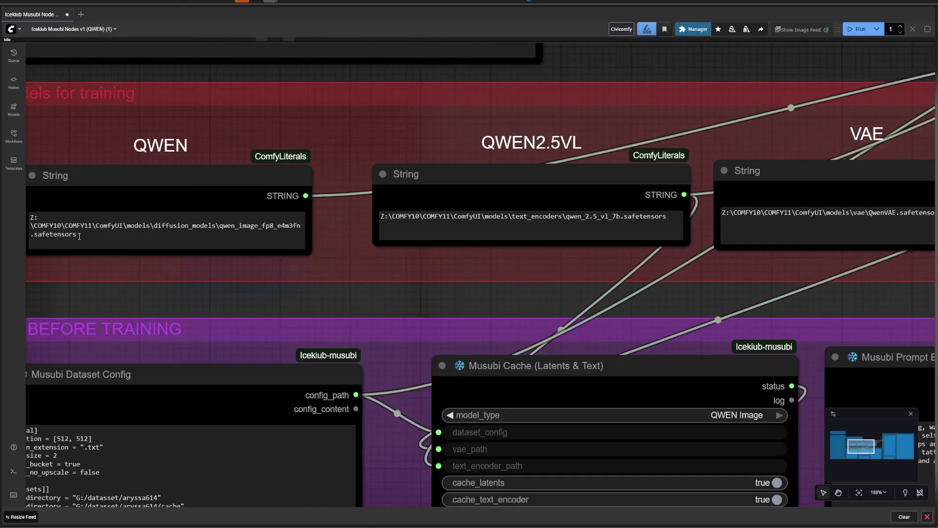
Examine the QWEN, QWEN2.5VL and VAE model path nodes in the Models for training group
click(79, 236)
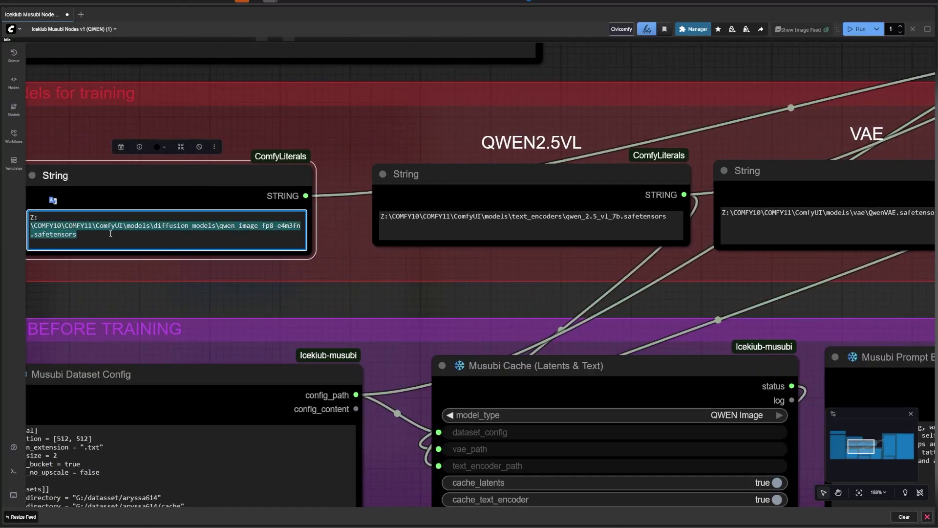
click(106, 225)
scroll(216, 288, down, 3)
scroll(218, 292, up, 2)
drag(275, 266, 325, 266)
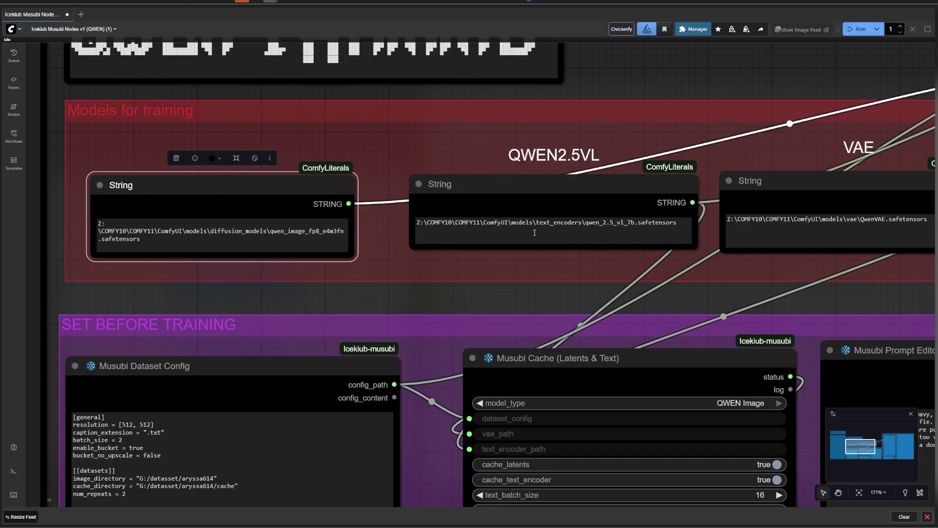
drag(583, 306, 481, 308)
scroll(480, 308, down, 2)
scroll(480, 307, up, 2)
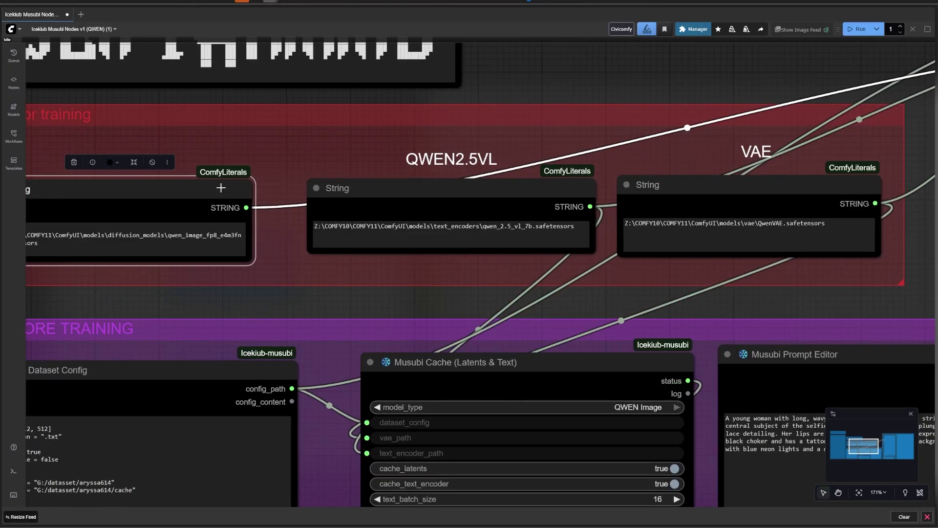
click(473, 187)
click(712, 189)
scroll(638, 280, down, 5)
Examine the Musubi Dataset Config settings, highlighting the image_directory path
drag(431, 325, 484, 106)
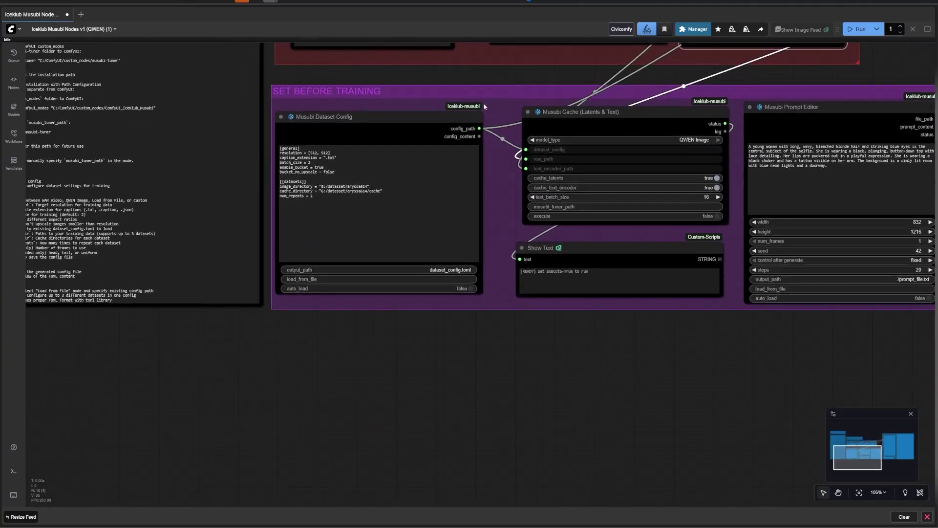
scroll(325, 130, up, 5)
scroll(325, 145, up, 3)
click(317, 220)
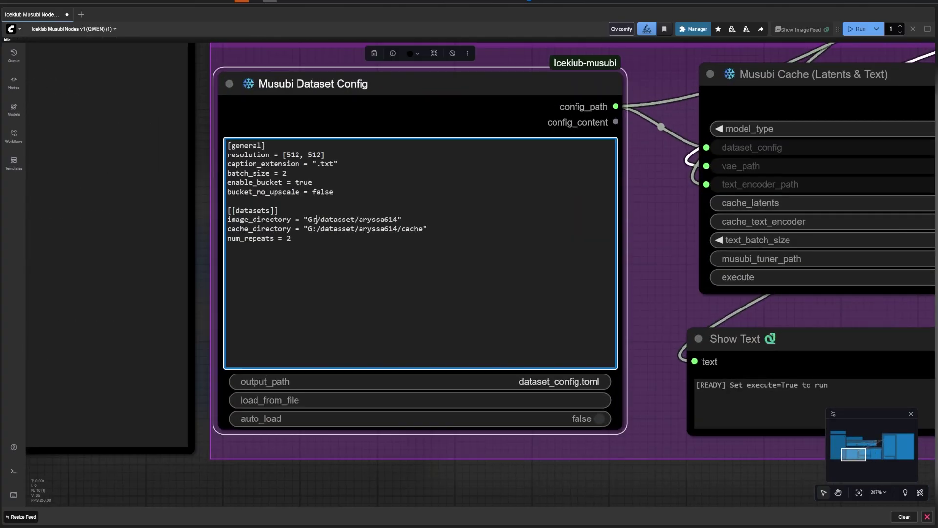
mouse_move(316, 220)
mouse_down()
mouse_move(399, 220)
mouse_move(307, 220)
mouse_up()
scroll(450, 246, down, 3)
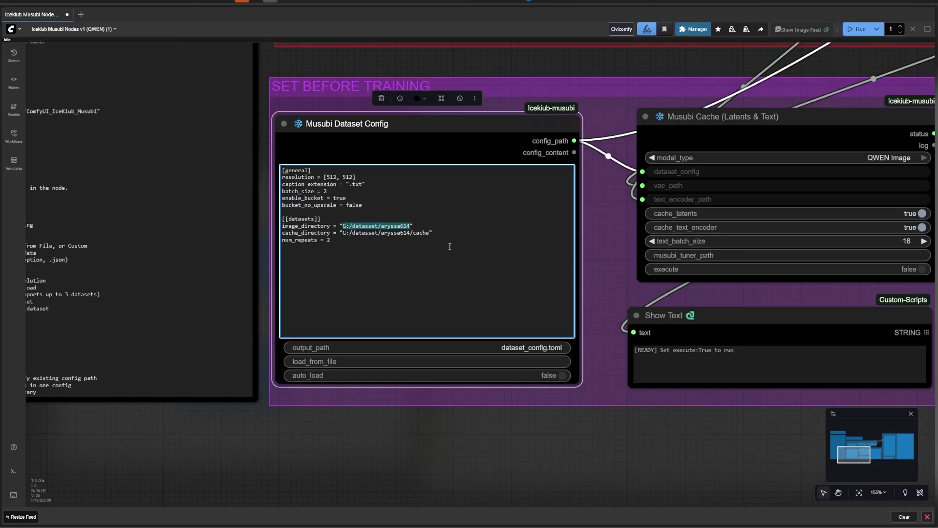
Look through the Musubi Cache, Musubi Prompt Editor and Musubi Training (QWEN Image) nodes, including the output_dir setting
scroll(444, 244, down, 2)
drag(738, 398, 402, 406)
scroll(433, 404, down, 3)
drag(577, 403, 313, 406)
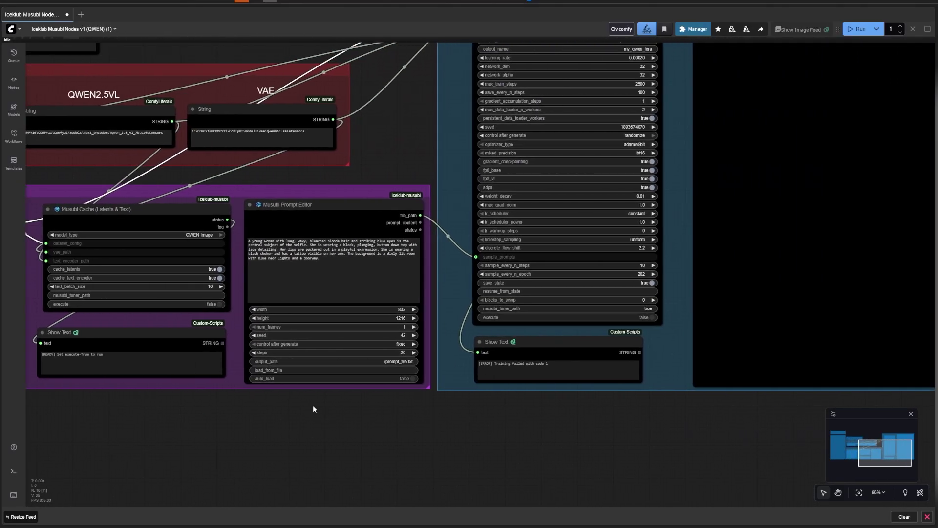
drag(686, 306, 685, 469)
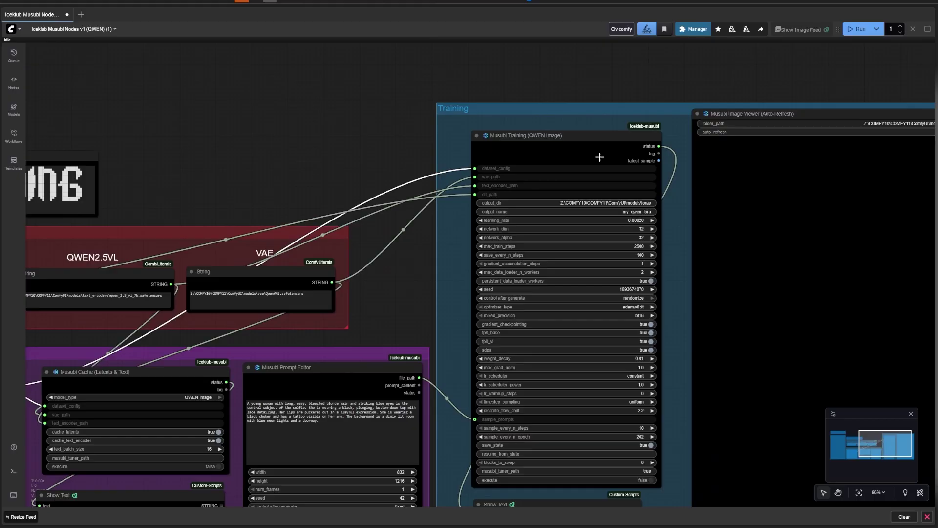
scroll(600, 157, up, 4)
scroll(711, 238, down, 5)
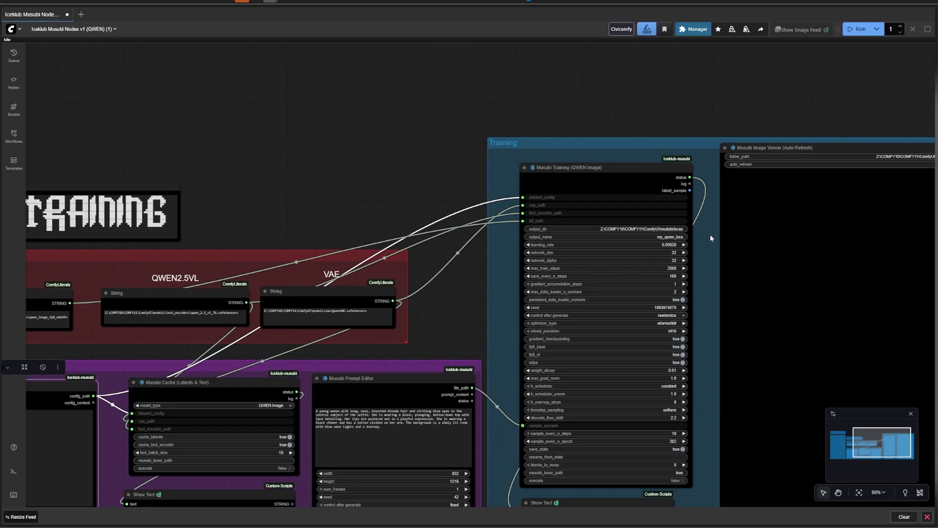
scroll(724, 229, up, 4)
drag(702, 237, 323, 273)
scroll(715, 224, down, 5)
scroll(412, 249, up, 4)
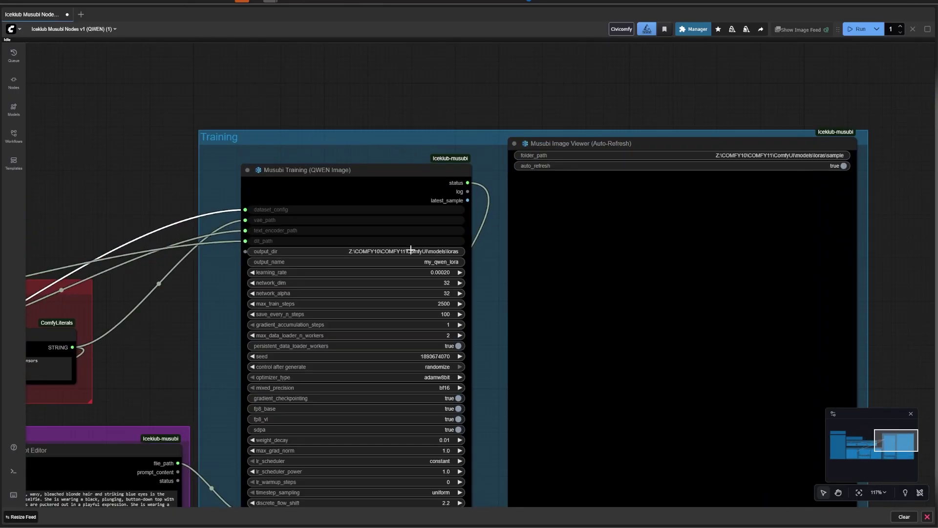
scroll(411, 250, down, 5)
Switch to JupyterLab and copy the path of dataset_config.toml in the ComfyUI-Icekiub-musubi folder
mouse_move(28, 181)
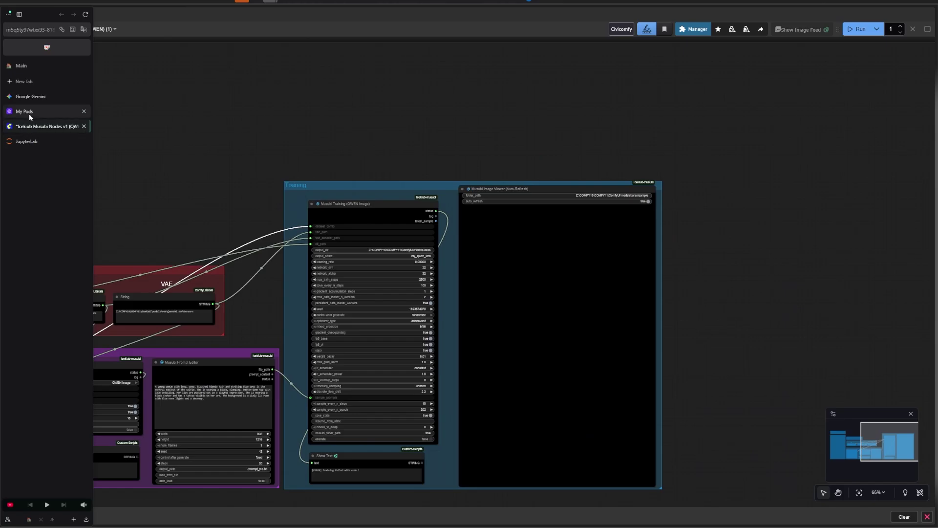
click(28, 141)
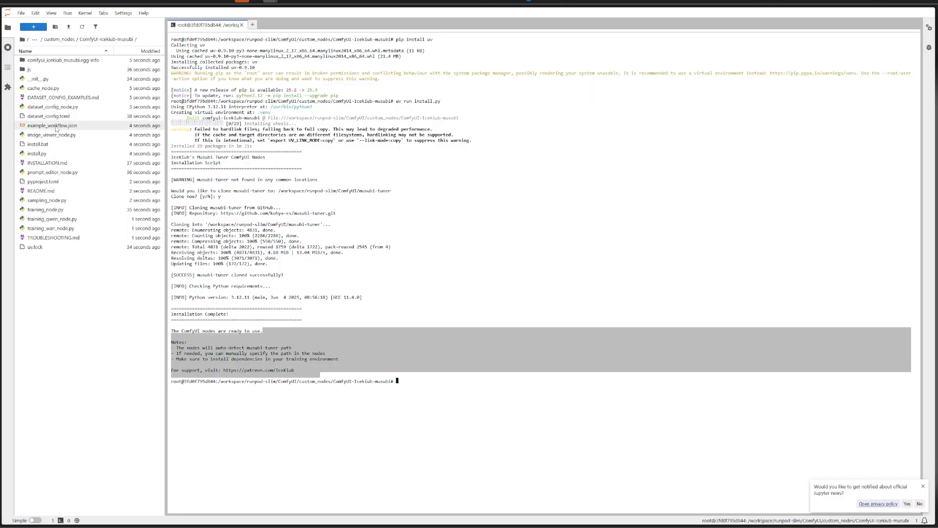
click(49, 118)
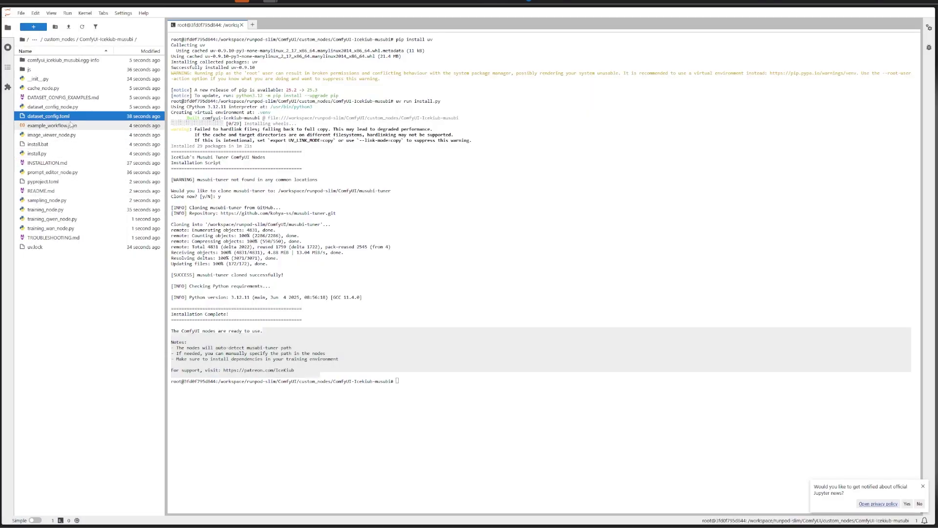
right_click(61, 117)
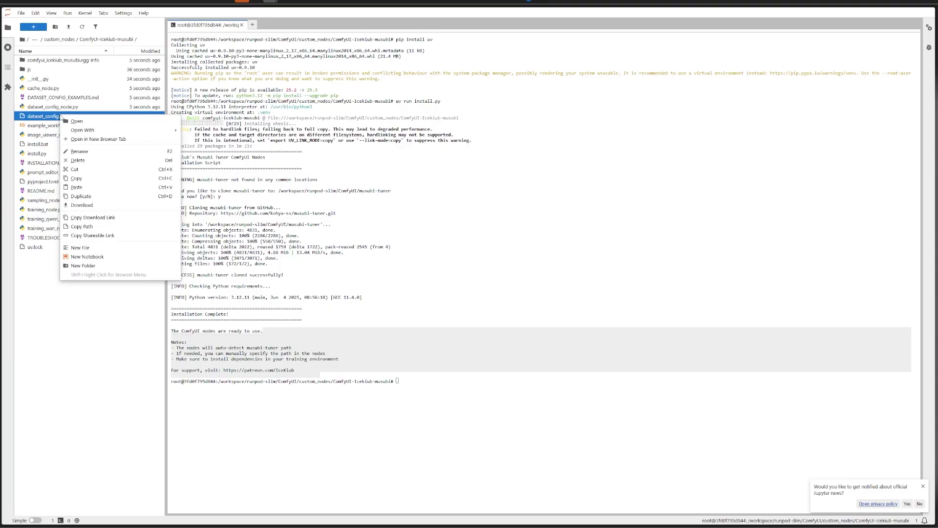
click(100, 227)
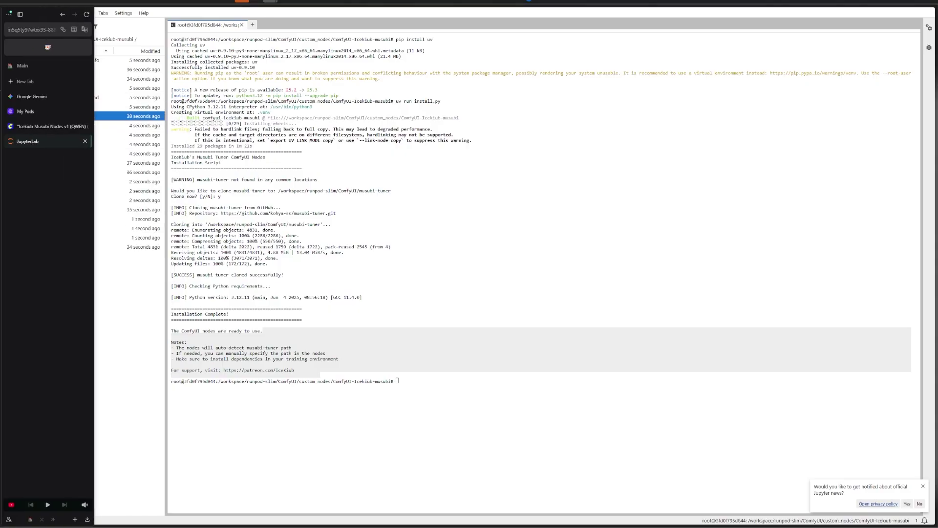
Back in ComfyUI, set output_dir of the Musubi Training (QWEN Image) node to the copied dataset_config.toml path
click(31, 127)
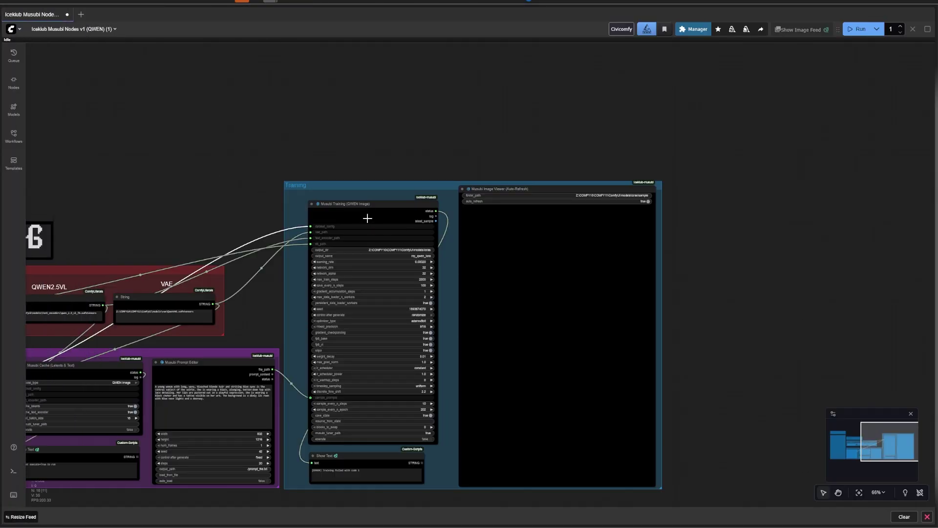
scroll(367, 216, up, 9)
click(426, 284)
key(ctrl+v)
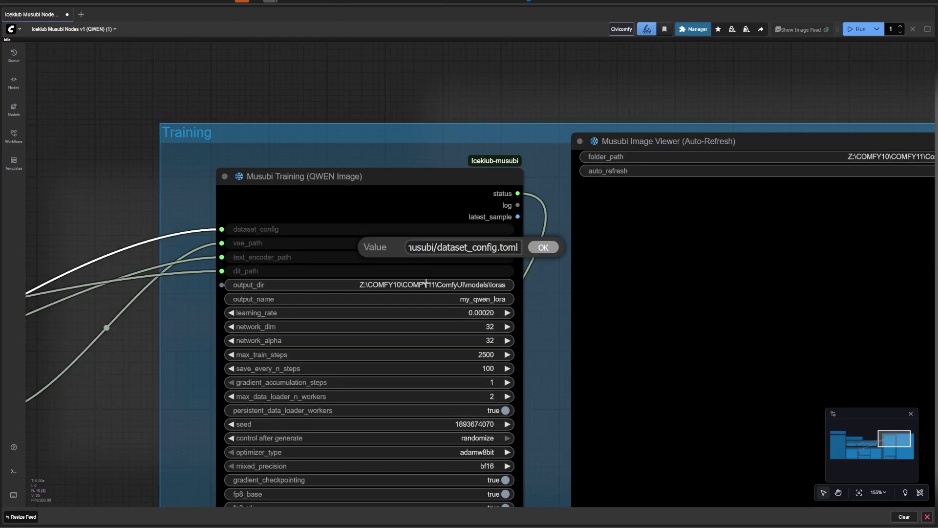
key(Return)
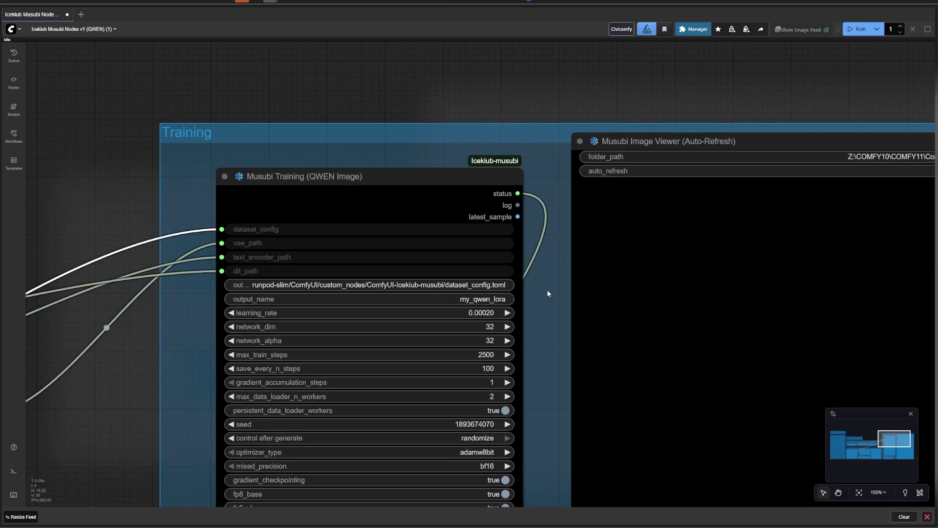
Widen the Musubi Training (QWEN Image) node to read the longer output_dir path, and restore the node's width
scroll(546, 313, down, 3)
drag(546, 318, 457, 127)
drag(439, 442, 557, 434)
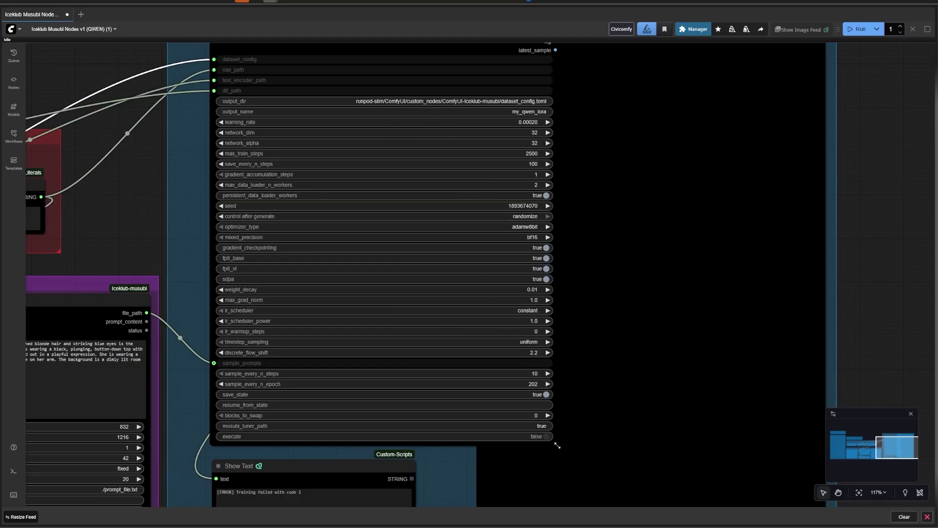
drag(558, 446, 442, 443)
Set execute to true on the Musubi Cache (Latents & Text) node and on the Musubi Training (QWEN Image) node
scroll(454, 438, down, 5)
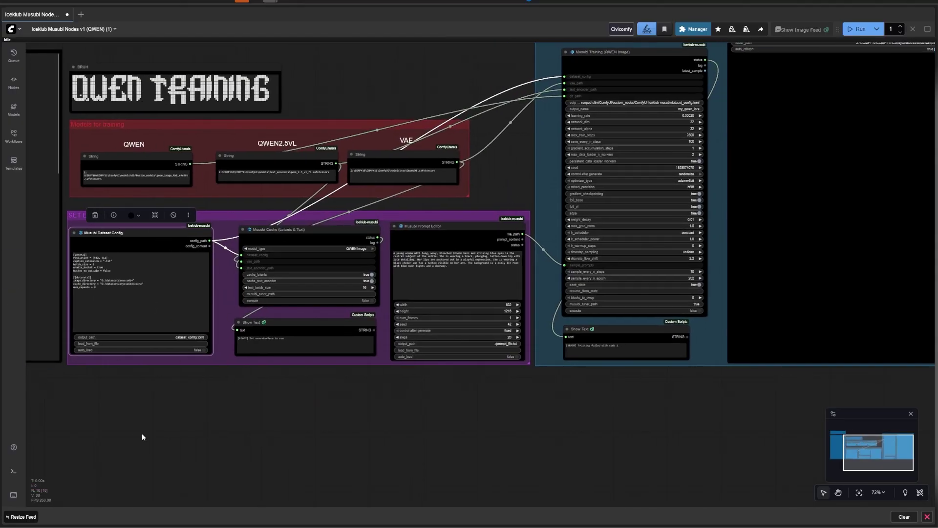
scroll(432, 485, down, 3)
drag(142, 435, 189, 471)
scroll(261, 443, up, 4)
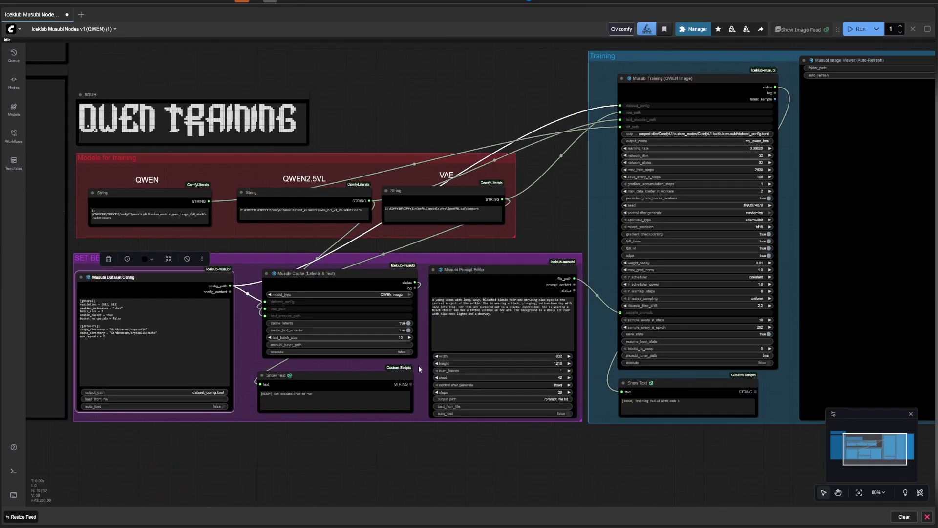
scroll(418, 365, up, 5)
click(402, 340)
drag(589, 490, 257, 471)
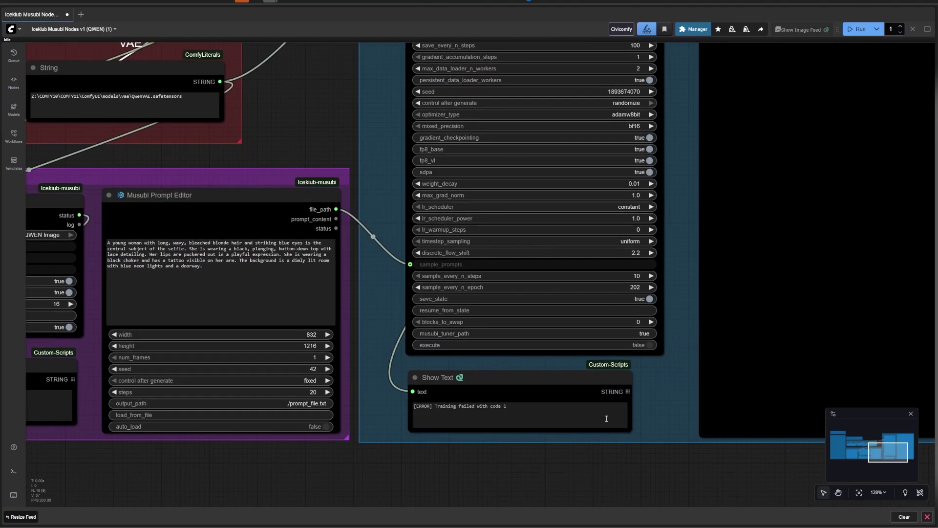
click(647, 344)
scroll(650, 430, down, 5)
drag(488, 441, 640, 437)
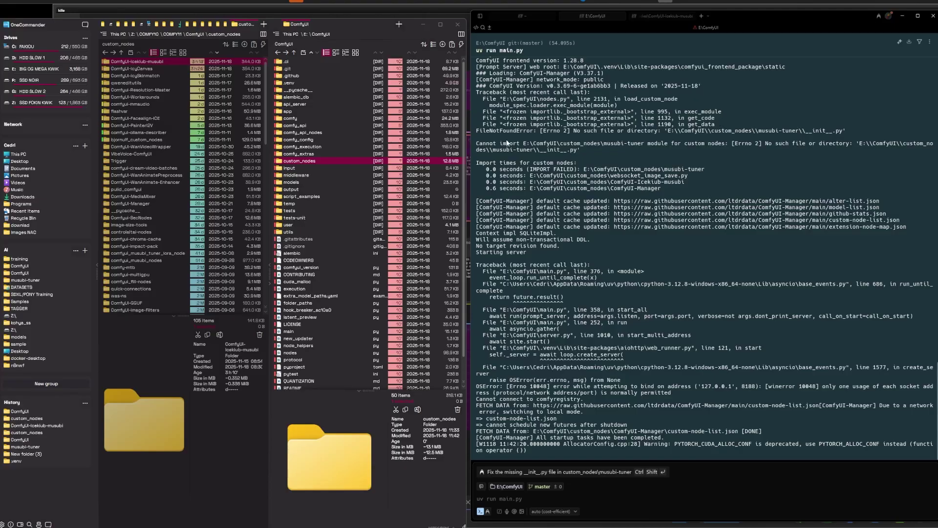
In OneCommander, open the local E: ComfyUI custom_nodes folder and copy the ComfyUI-Icekiub-musubi folder from the other installation
click(352, 280)
click(346, 69)
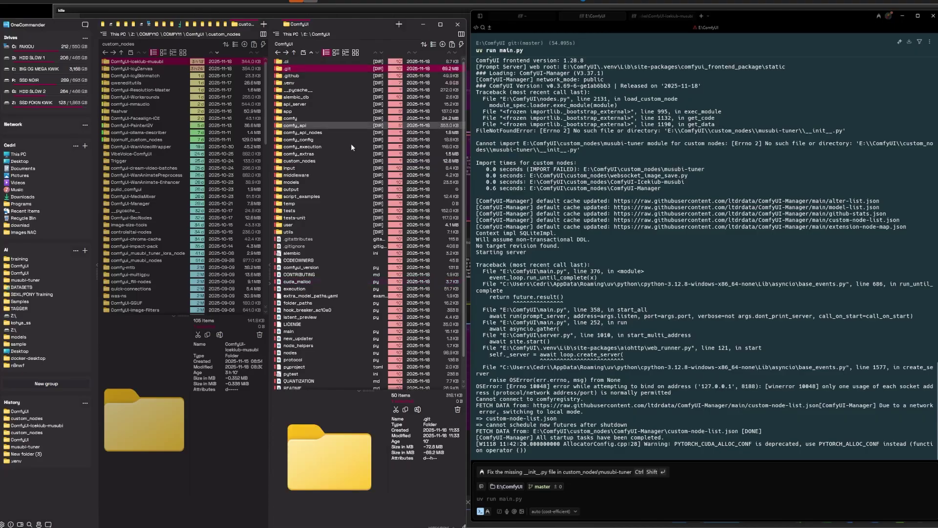
click(352, 252)
click(358, 217)
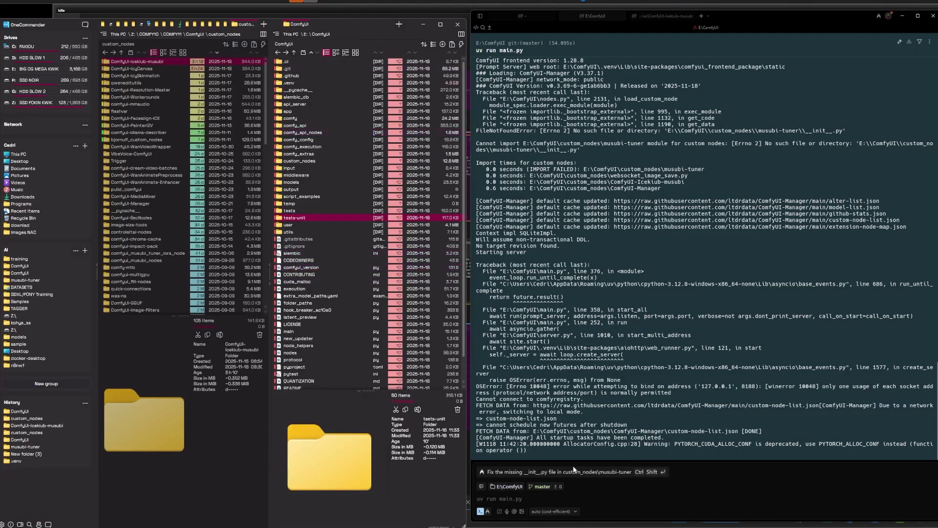
double_click(316, 160)
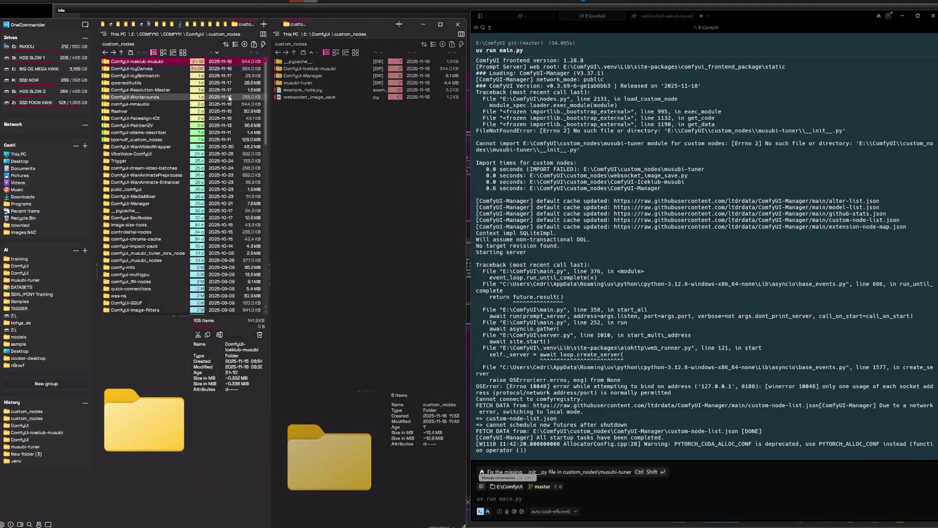
key(ctrl+c)
click(353, 148)
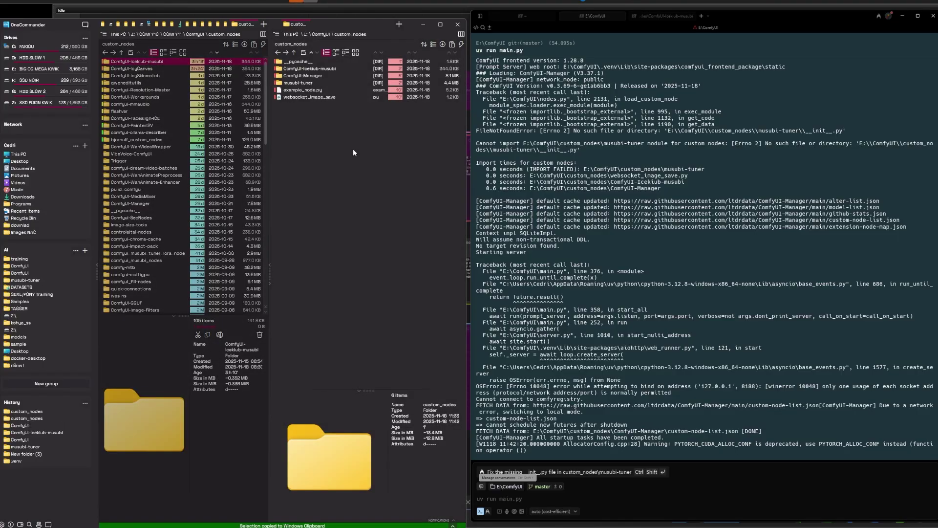
Paste the ComfyUI-Icekiub-musubi folder into the E: ComfyUI custom_nodes folder and open a Warp terminal inside it
key(ctrl+v)
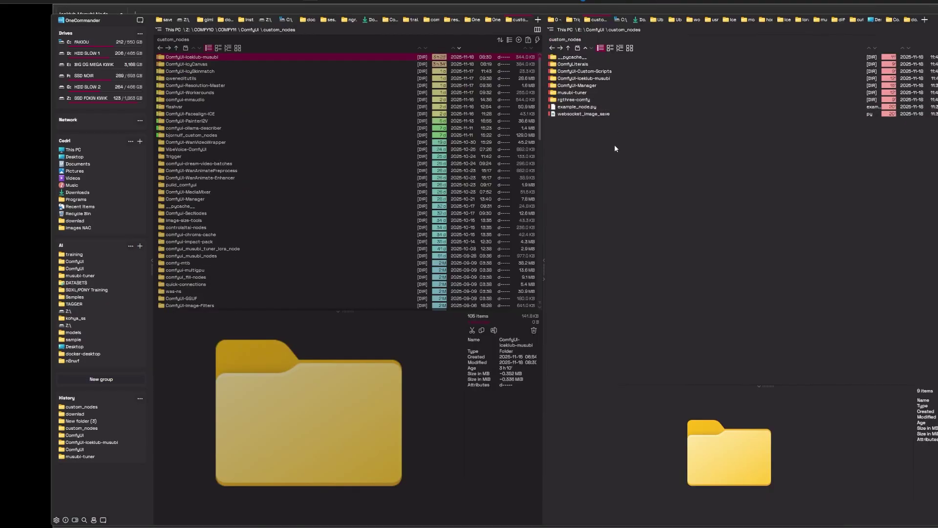
click(623, 79)
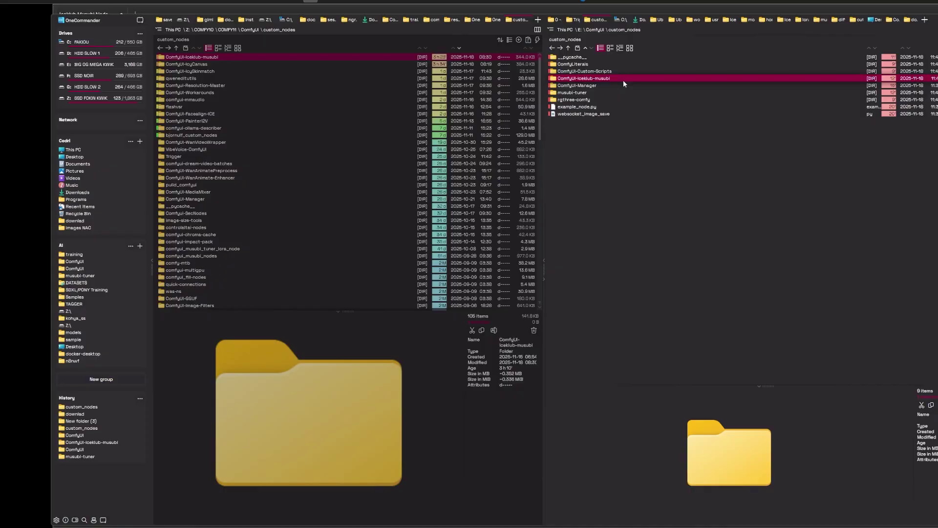
double_click(604, 78)
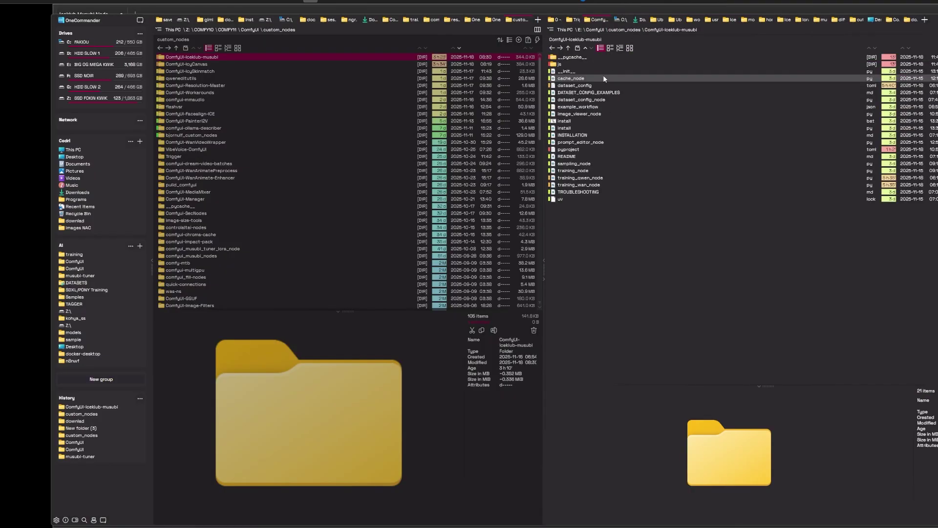
right_click(640, 220)
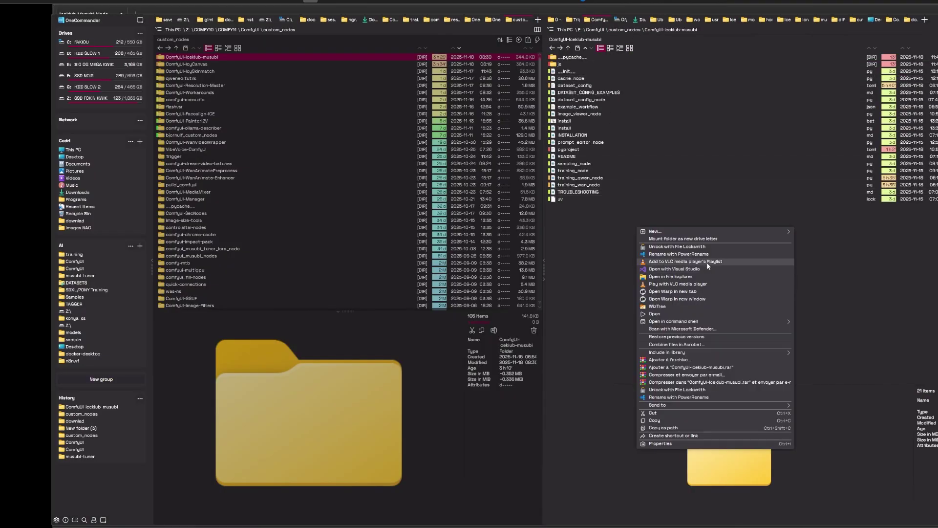
click(699, 292)
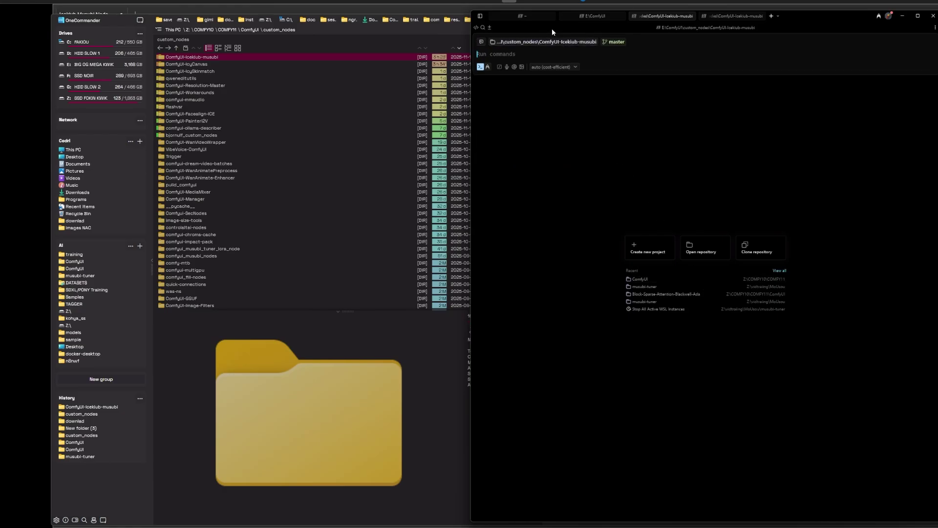
Run install.bat in the ComfyUI-Icekiub-musubi folder, answer Y to cloning musubi-tuner, and return to the custom_nodes folder in OneCommander
drag(809, 18, 403, 43)
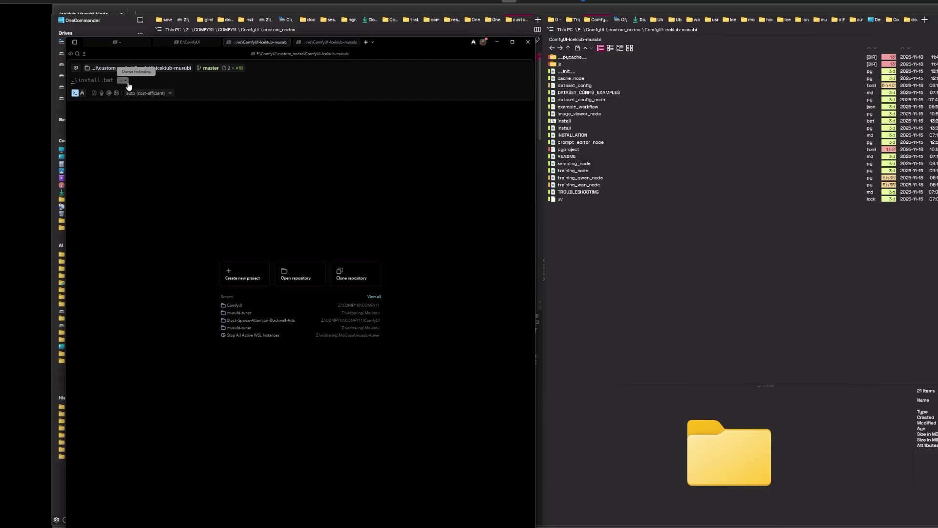
key(Right)
key(Return)
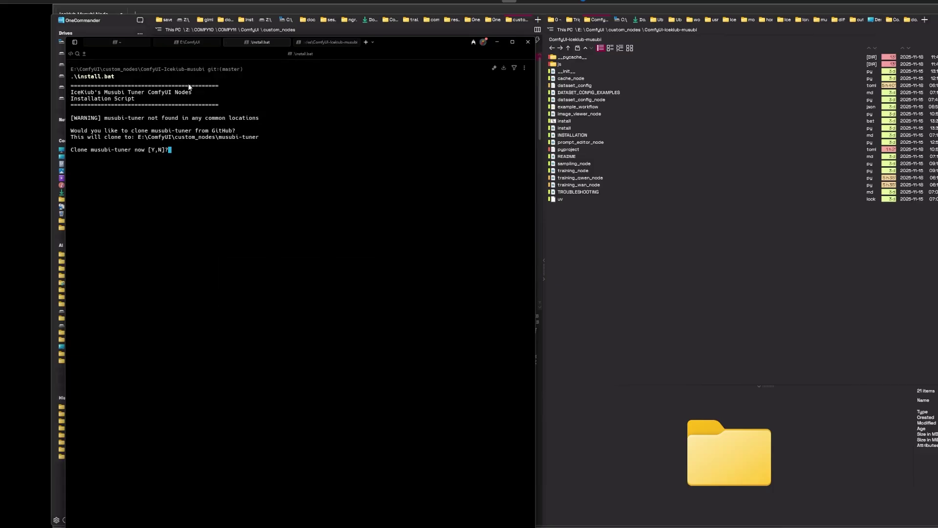
text(Y)
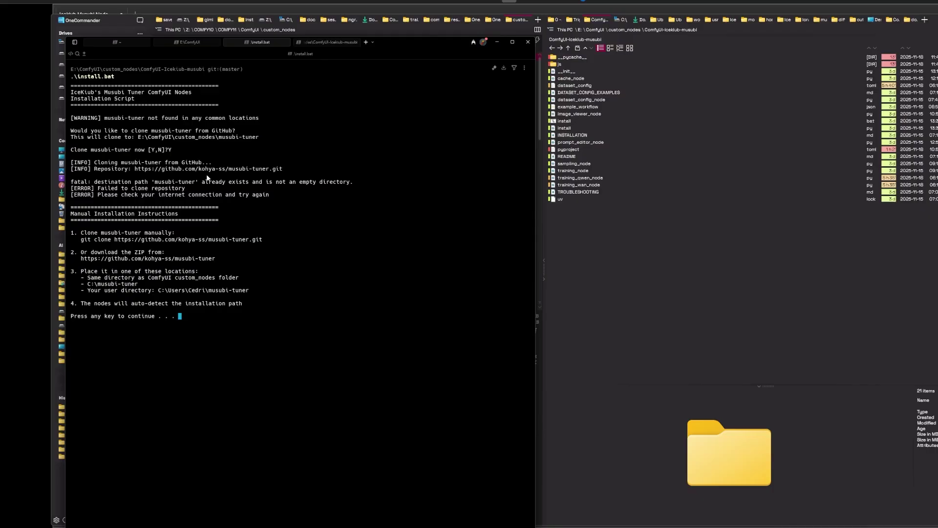
click(628, 253)
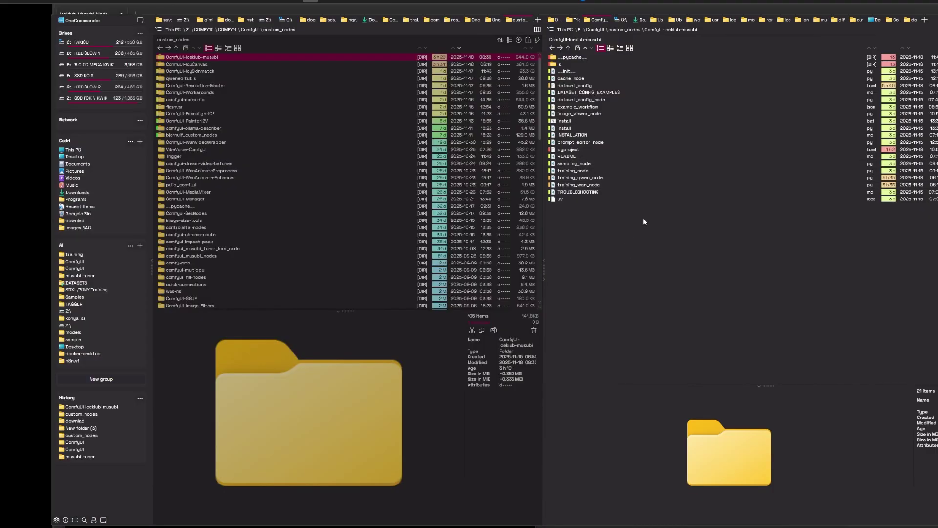
key(BackSpace)
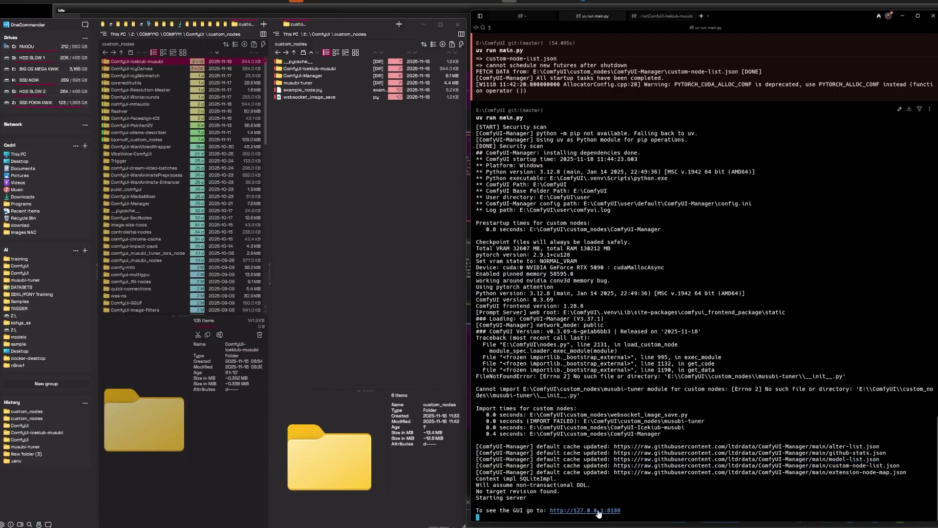
Switch to the local ComfyUI, dismiss the missing nodes notice and load the Icekiub Musubi Nodes v1 (QWEN) workflow
click(96, 14)
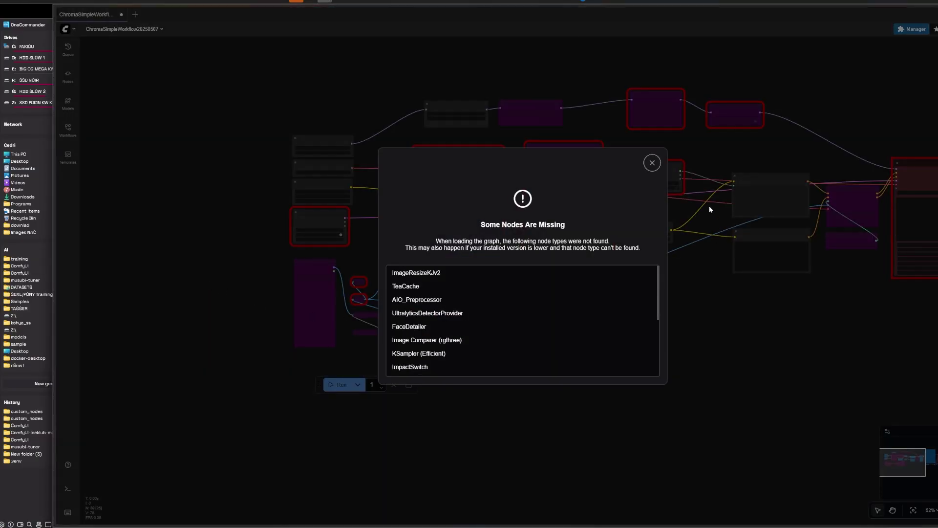
click(653, 164)
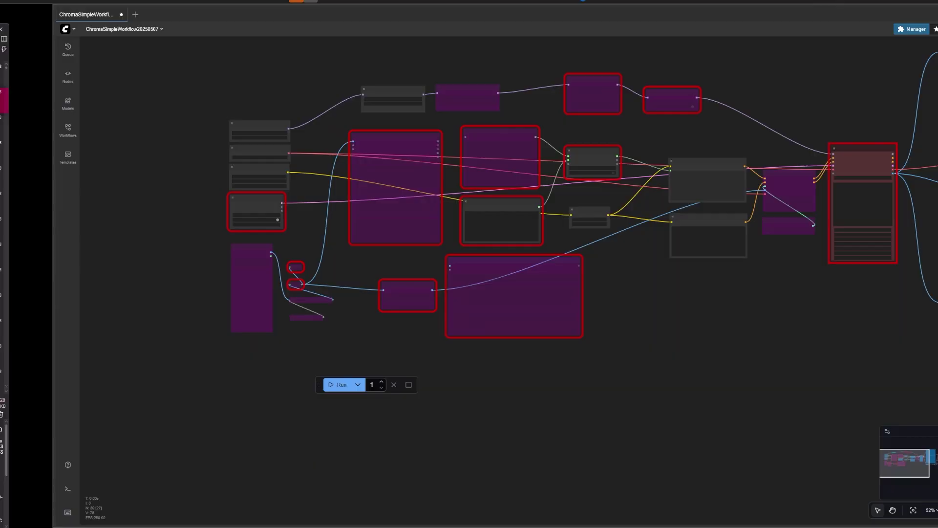
drag(4, 100, 175, 133)
click(650, 198)
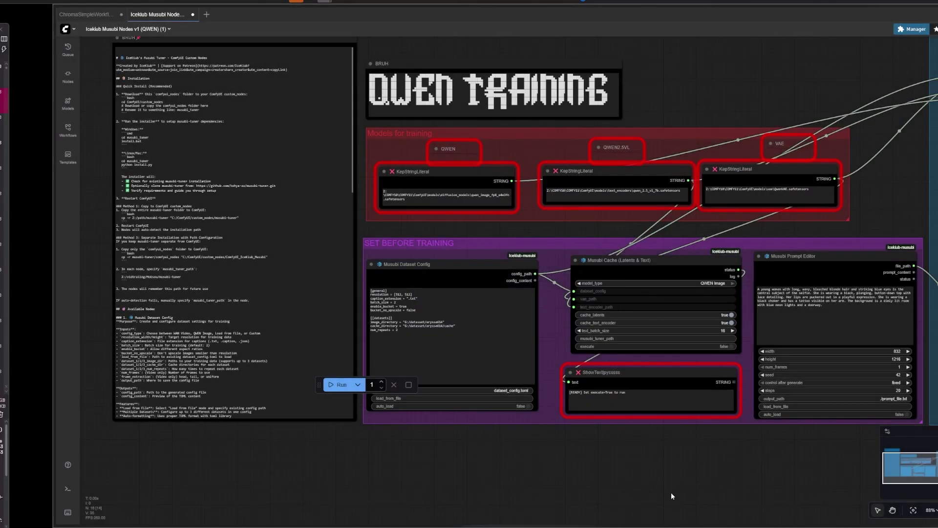
Install the workflow's missing custom nodes through ComfyUI Manager: ComfyUI-Custom-Scripts, rgthree's ComfyUI Nodes and ComfyLiterals
scroll(671, 492, down, 3)
drag(699, 462, 601, 445)
scroll(621, 447, up, 3)
scroll(510, 405, down, 3)
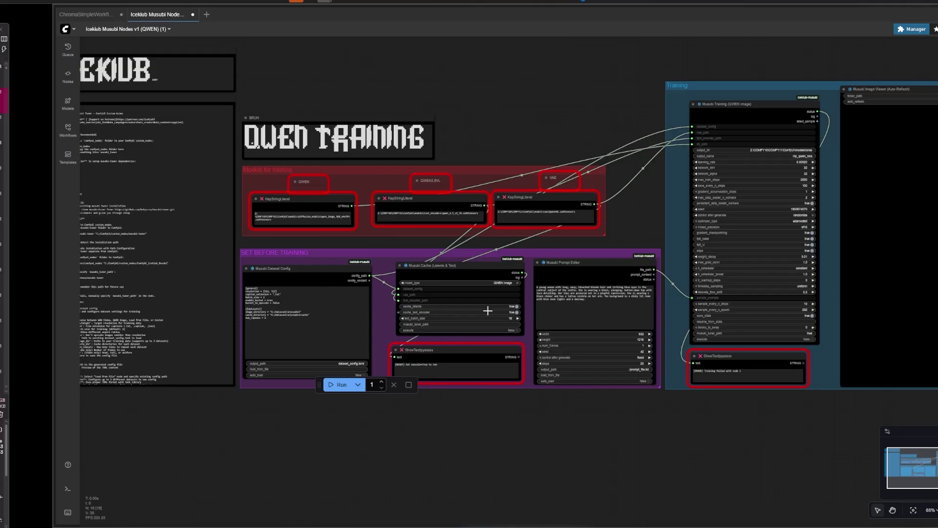
scroll(398, 264, up, 4)
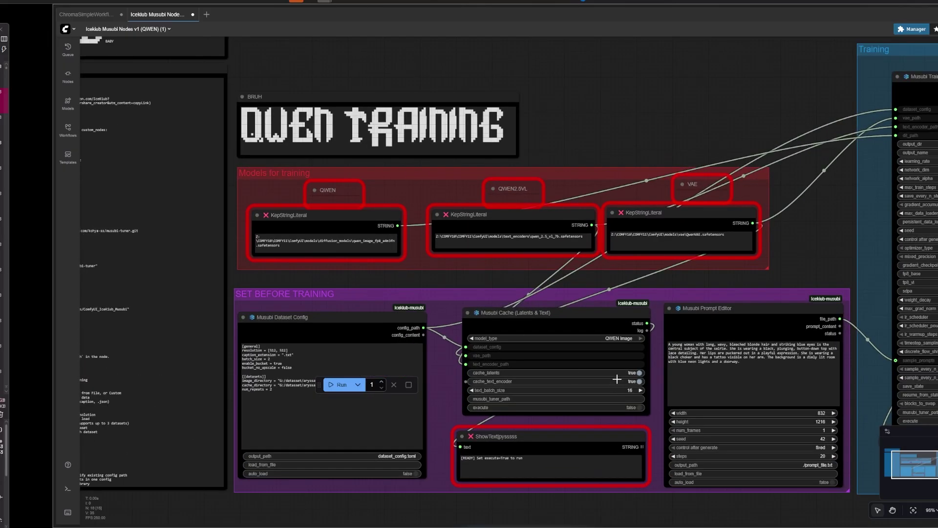
click(913, 29)
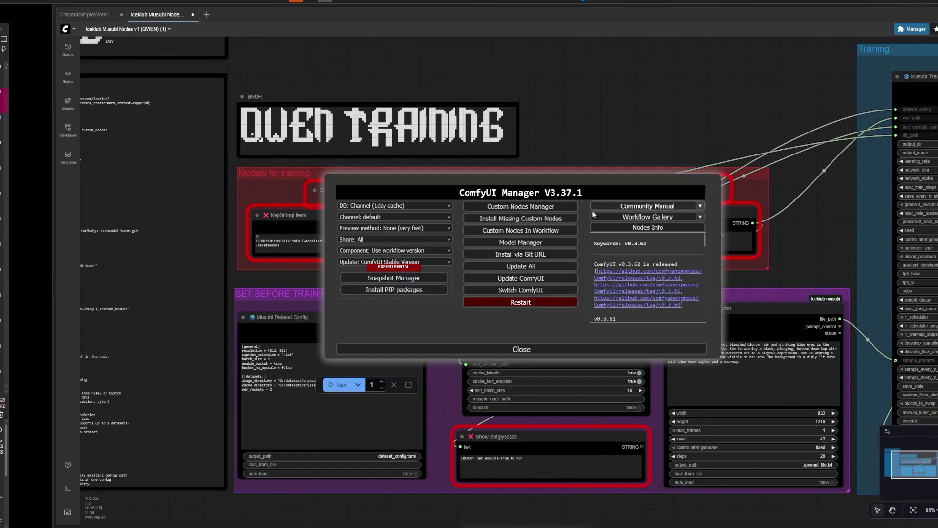
click(548, 222)
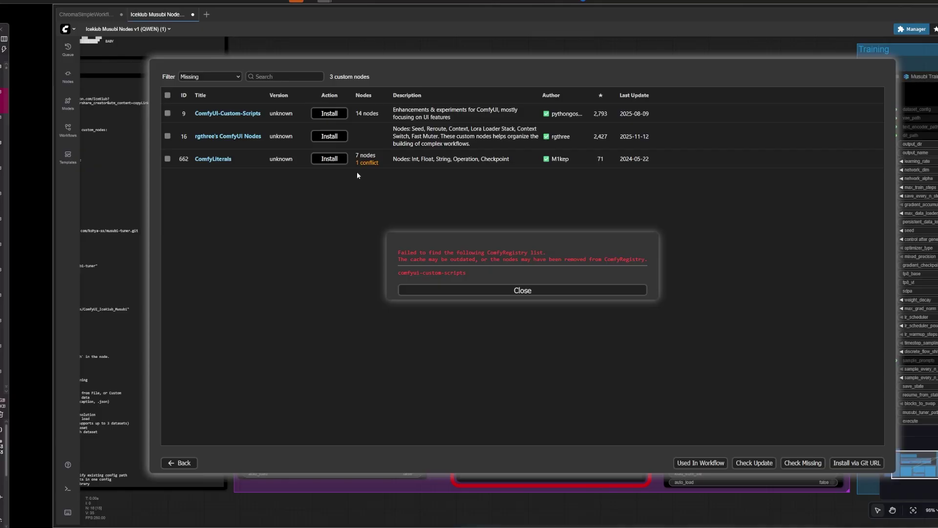
click(494, 288)
click(167, 95)
click(240, 443)
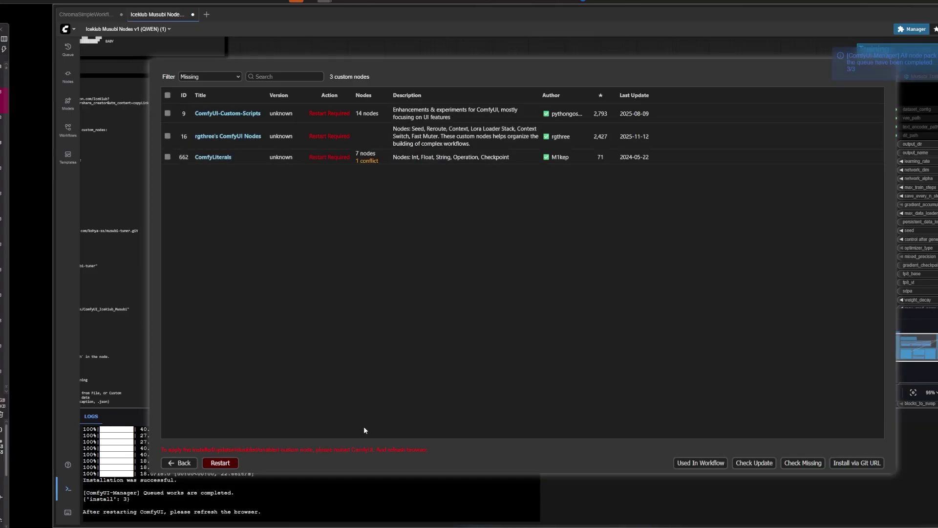
Restart ComfyUI to apply the newly installed nodes, check the startup in the terminal, and reload the ComfyUI page
click(220, 463)
click(557, 285)
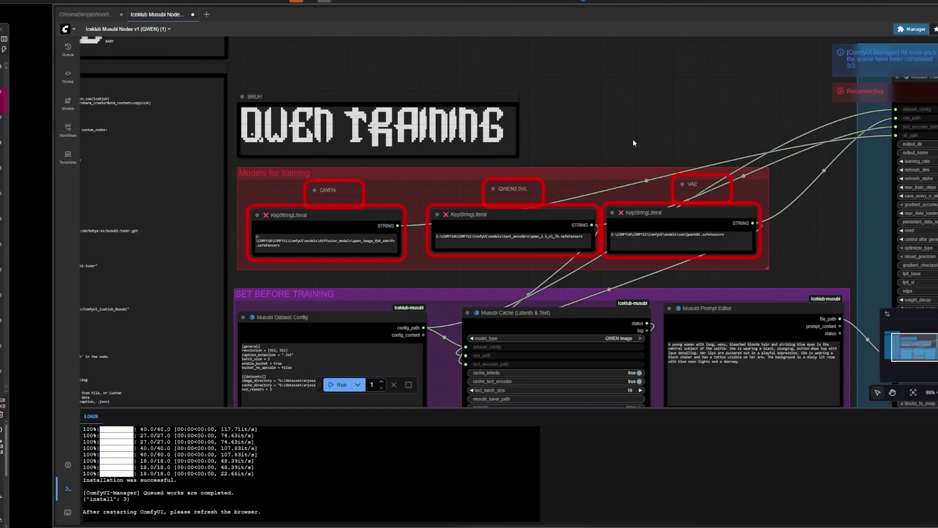
click(509, 2)
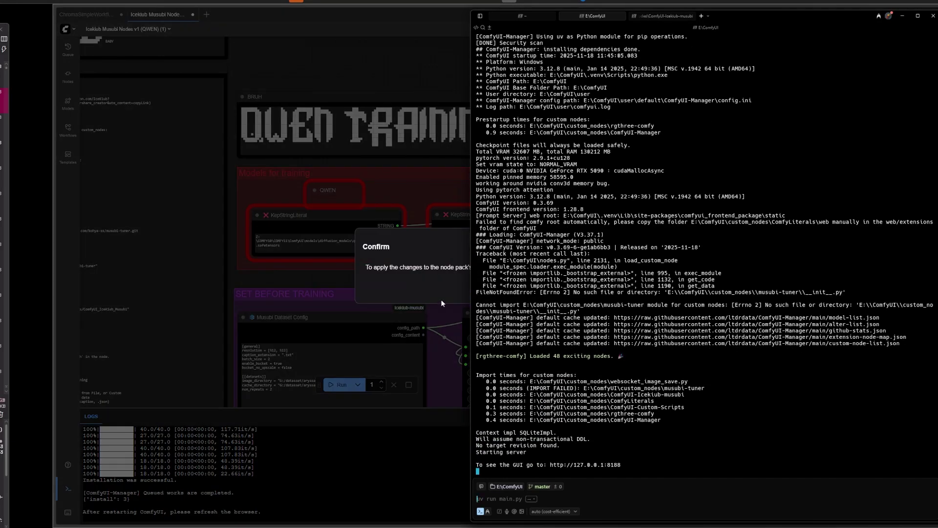
click(441, 299)
click(660, 286)
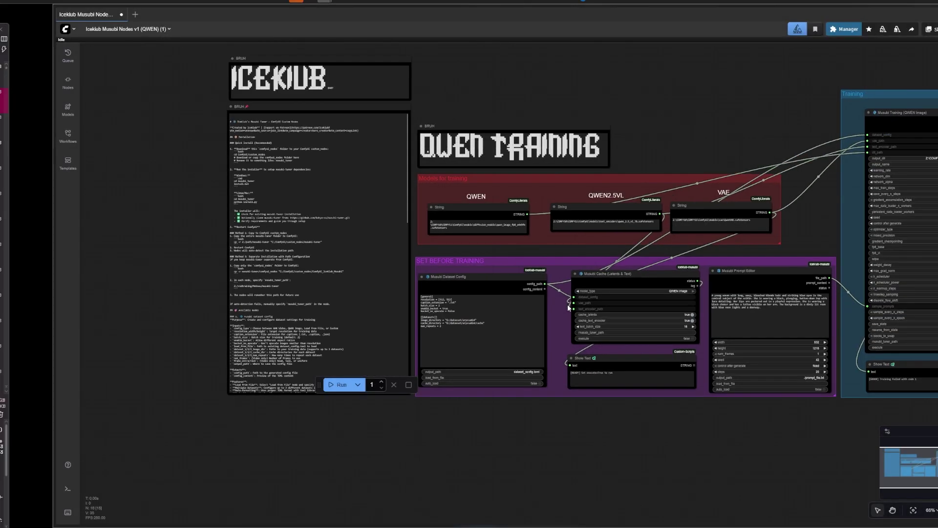
Examine the reloaded QWEN workflow, including the model path strings and the dataset, cache and prompt nodes
drag(625, 435, 515, 438)
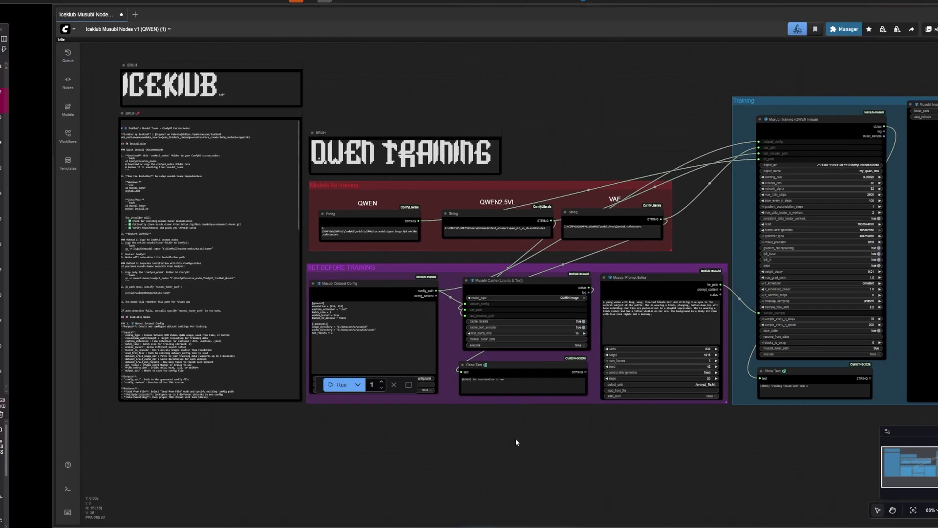
scroll(532, 405, up, 3)
drag(595, 438, 492, 454)
drag(647, 451, 670, 479)
scroll(671, 479, left, 5)
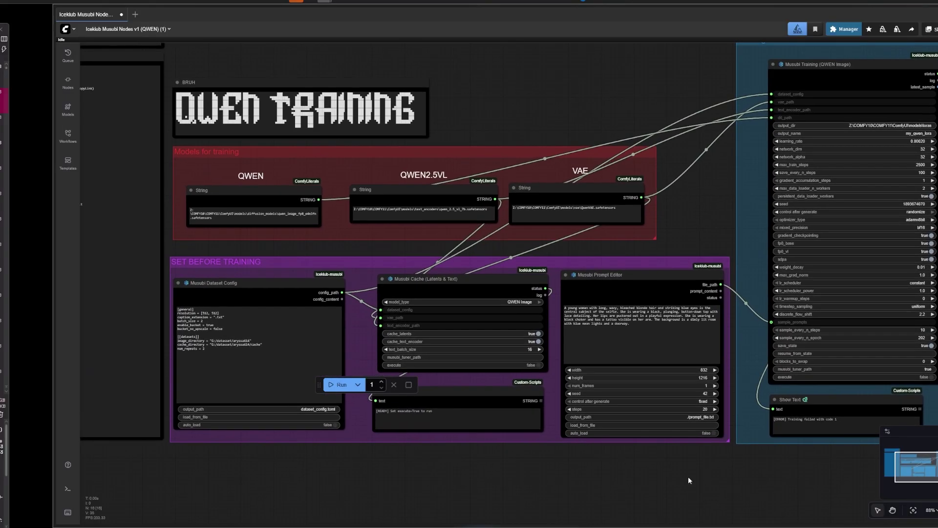
scroll(502, 236, up, 4)
scroll(503, 236, down, 5)
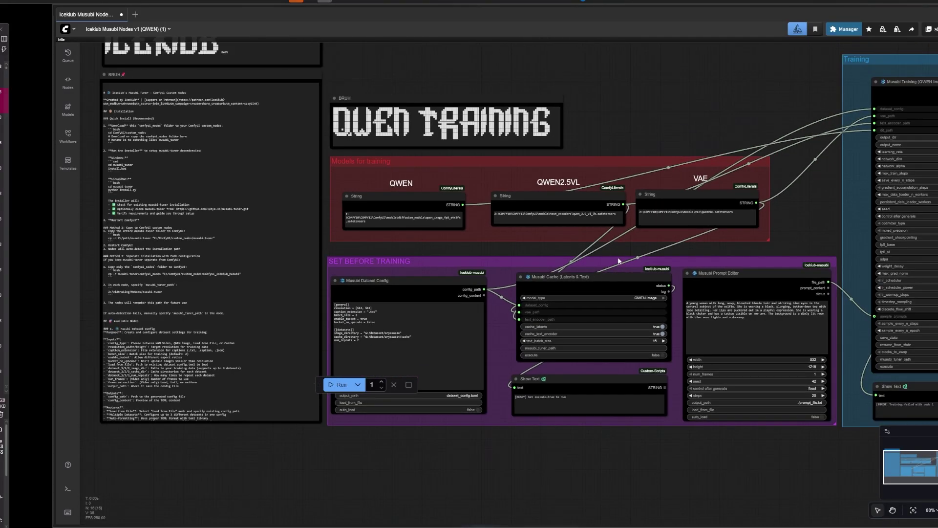
scroll(620, 251, up, 4)
scroll(619, 251, down, 2)
scroll(415, 210, up, 4)
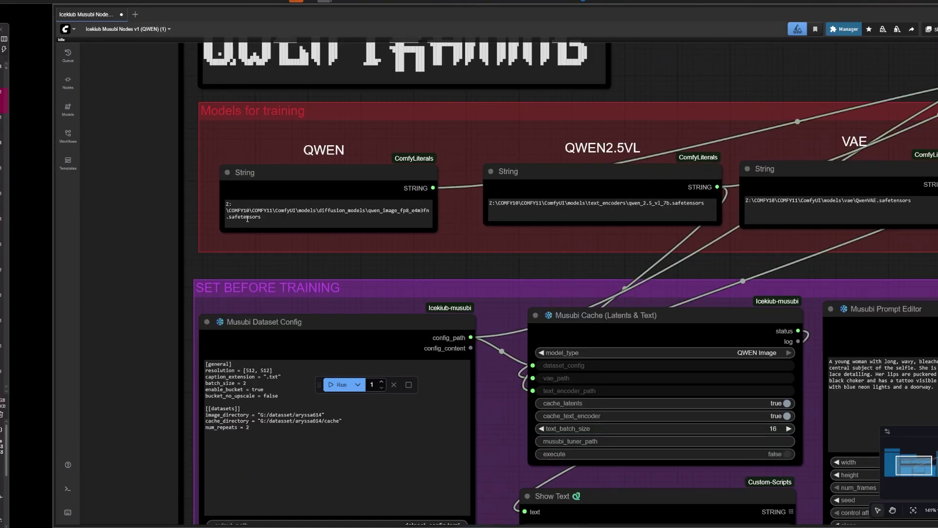
scroll(396, 249, down, 5)
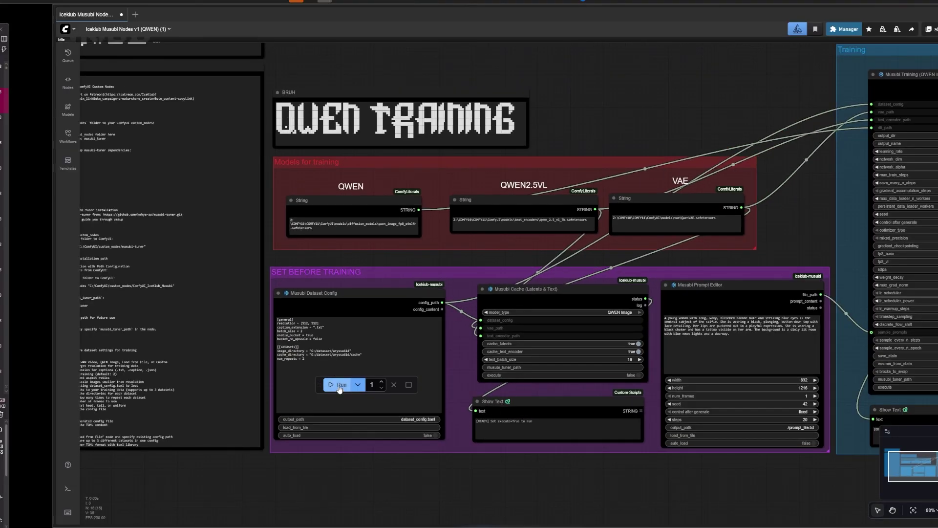
Set execute to true on the Musubi Training (QWEN Image) node and run the workflow
drag(668, 464, 565, 441)
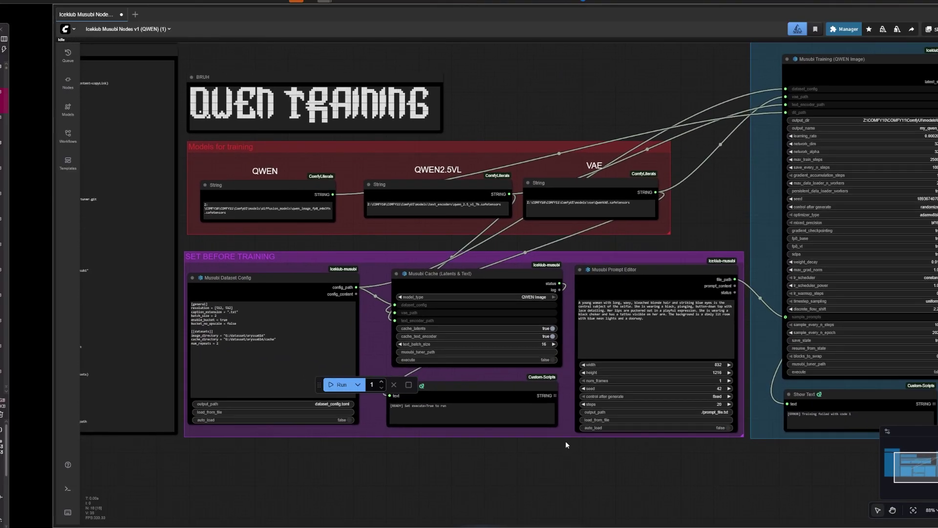
drag(756, 453, 588, 453)
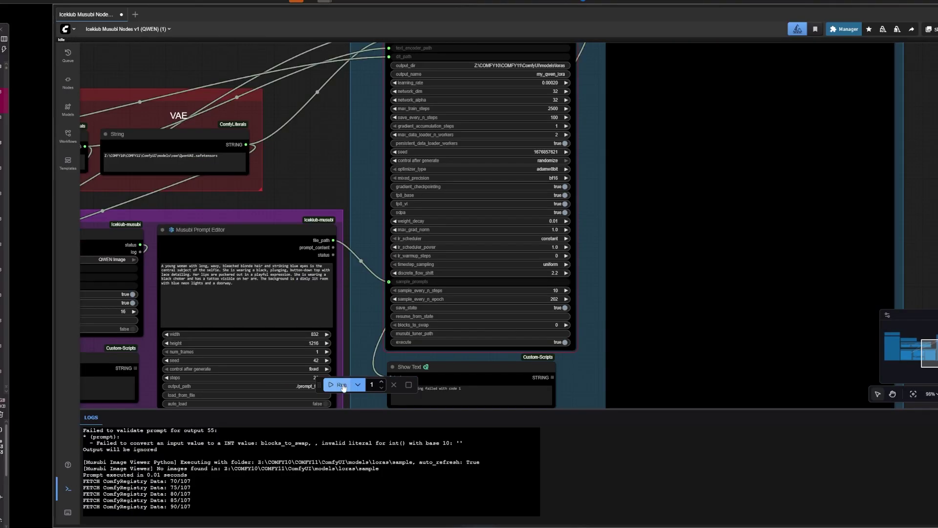
click(340, 384)
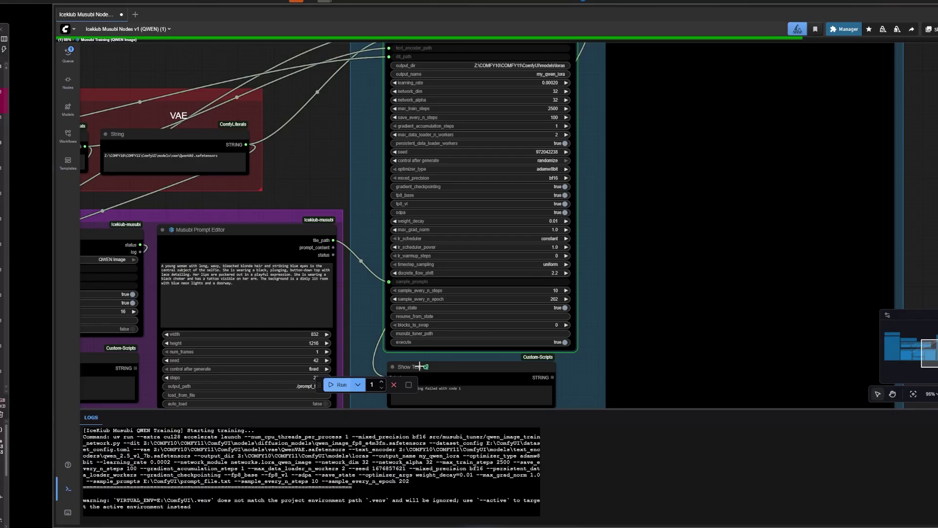
Examine the training log output and the Training group's nodes while the QWEN training starts
scroll(394, 320, down, 3)
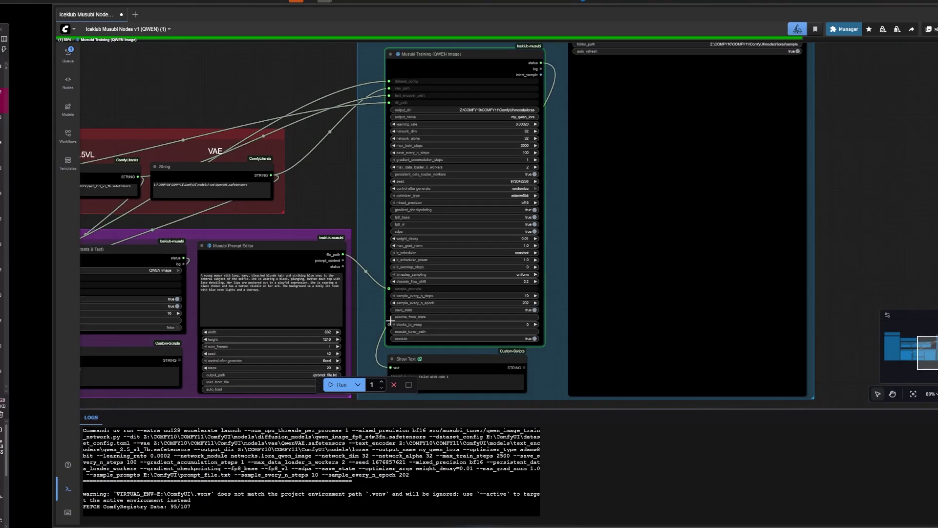
scroll(410, 155, right, 2)
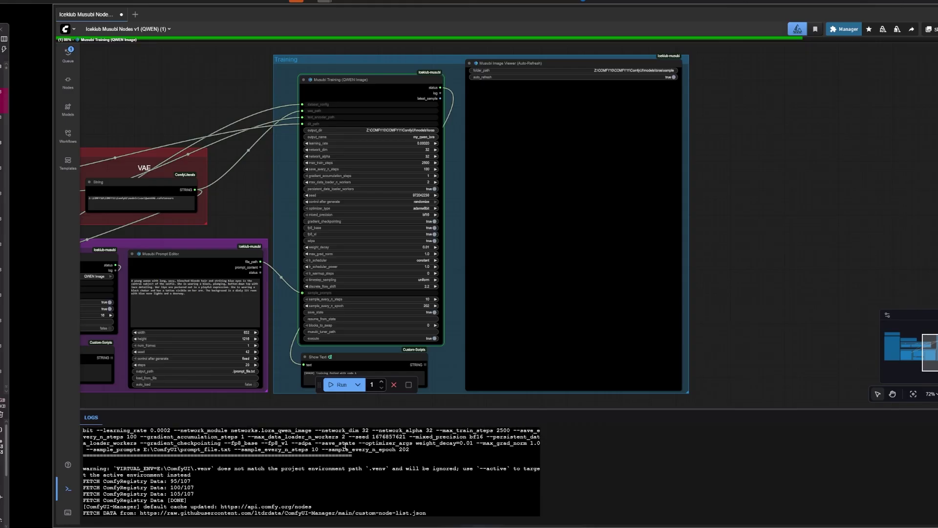
scroll(394, 465, up, 2)
scroll(398, 467, down, 1)
drag(415, 482, 352, 425)
click(347, 455)
scroll(266, 296, down, 7)
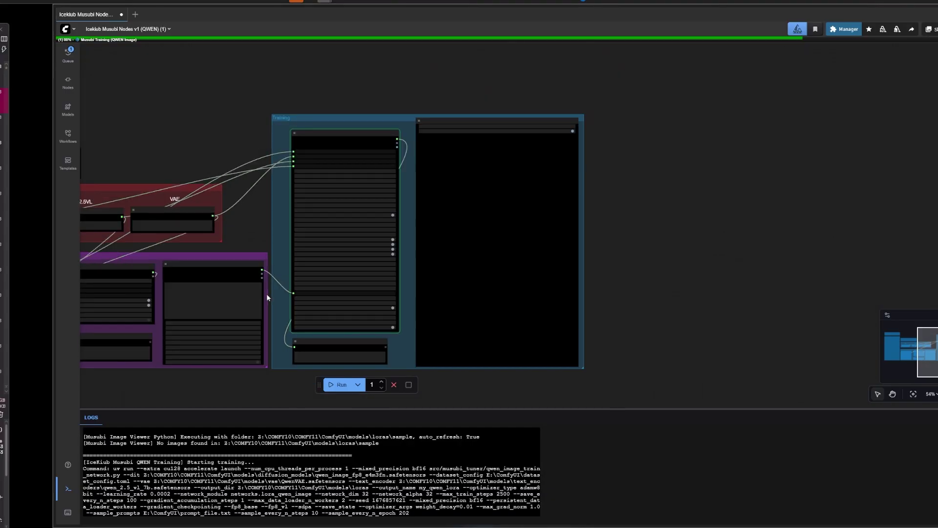
drag(245, 387, 473, 372)
scroll(525, 362, up, 3)
scroll(441, 357, up, 2)
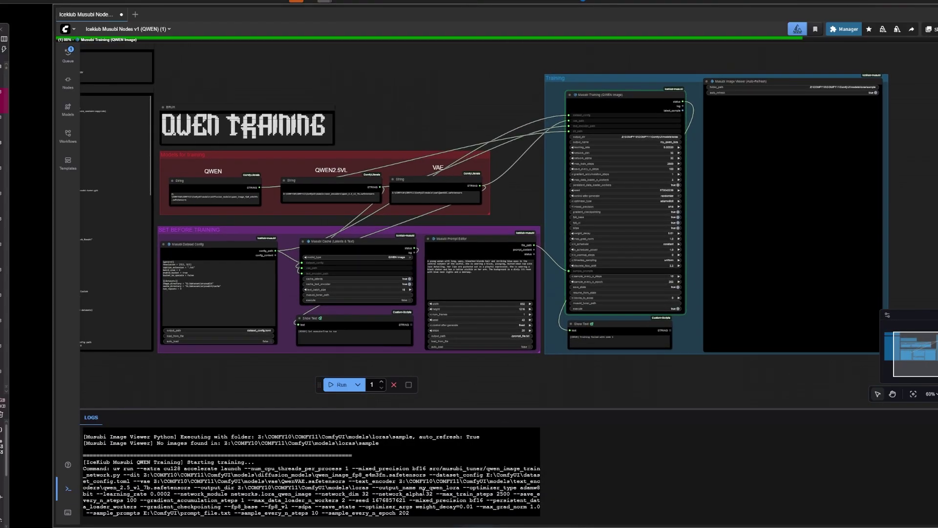
scroll(424, 462, down, 3)
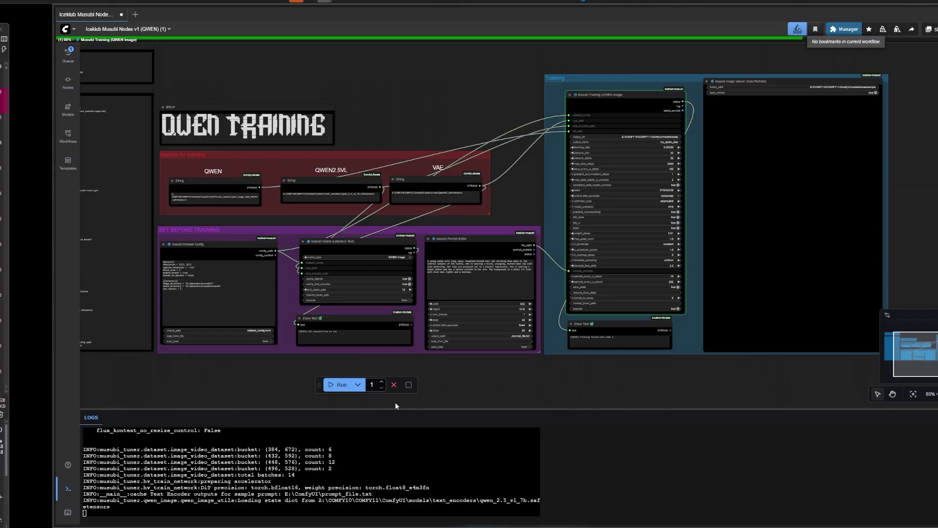
Cancel the running QWEN training job
click(394, 385)
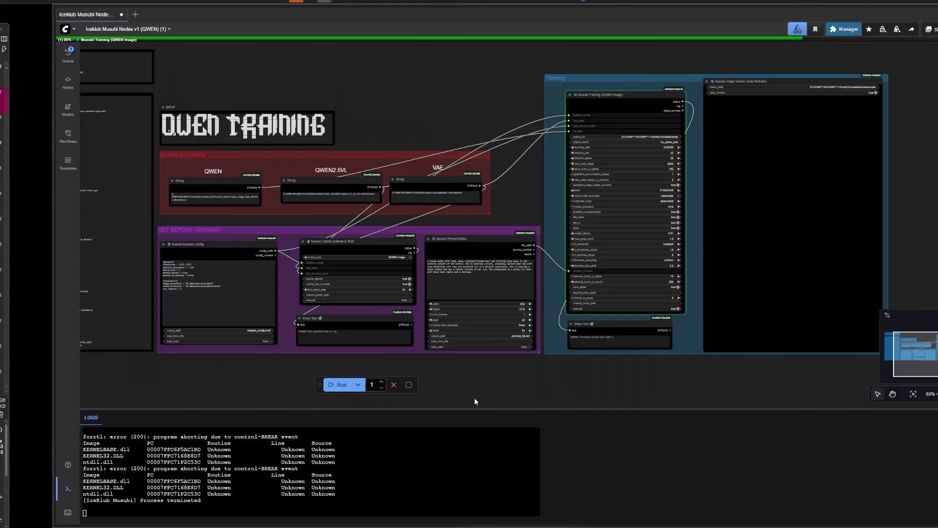